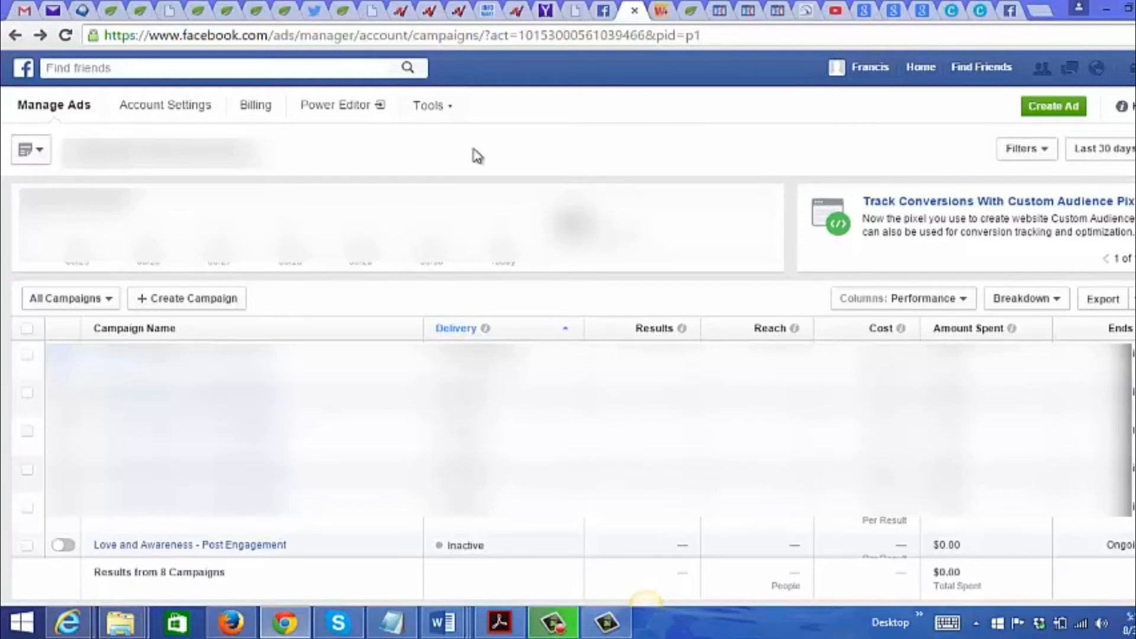
# Open Audience Insights and start a new audience based on Everyone on Facebook
pyautogui.click(455, 112)
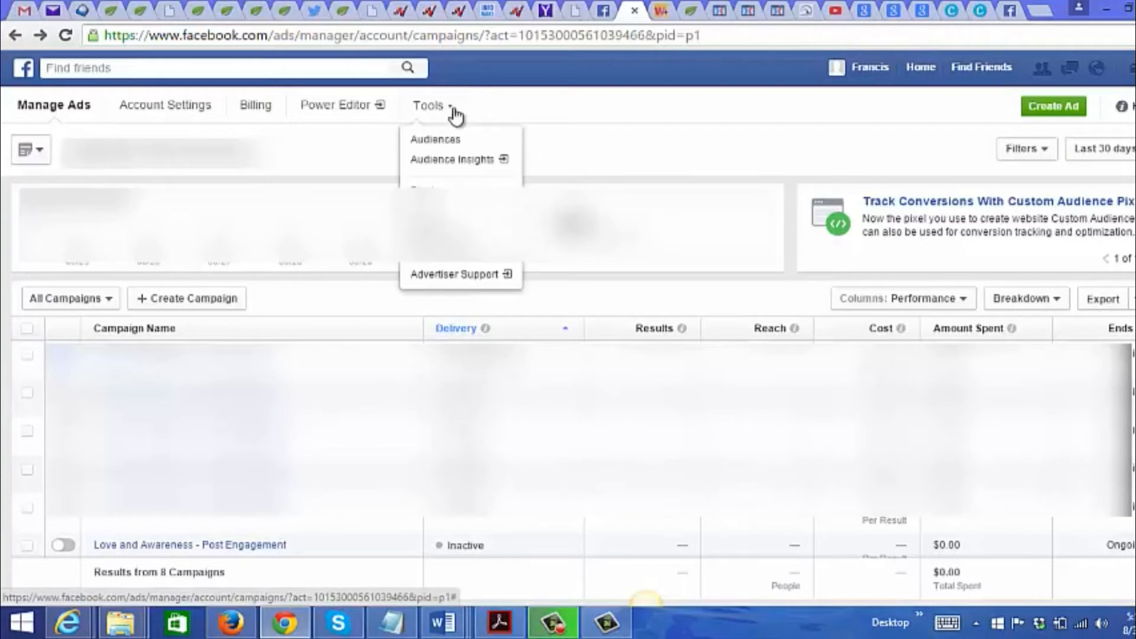
pyautogui.click(454, 160)
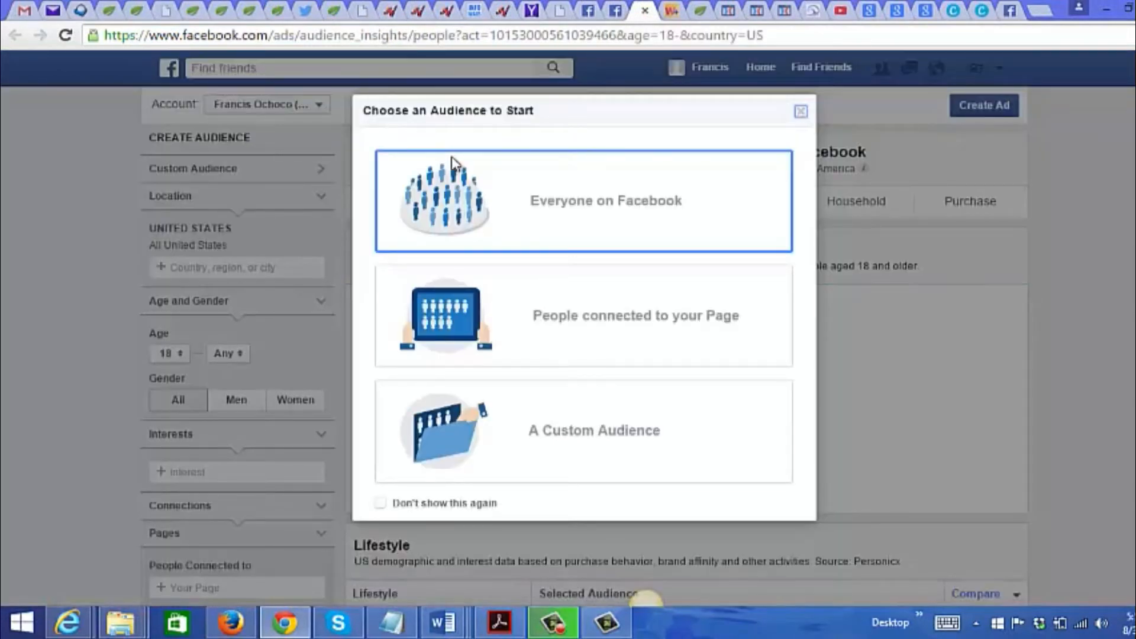
pyautogui.click(524, 192)
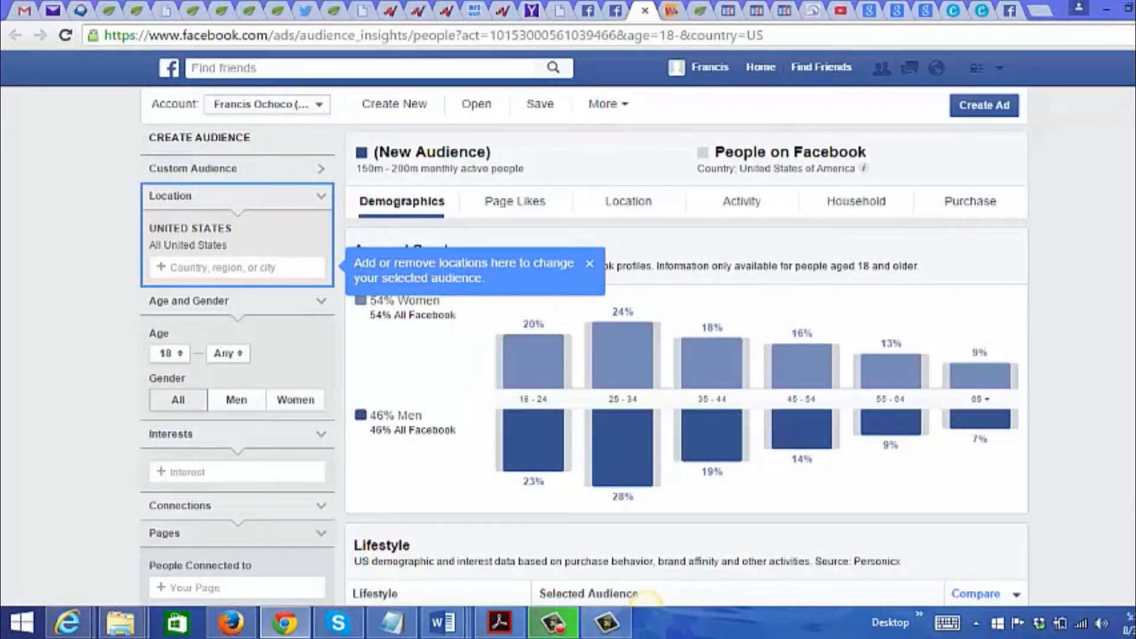
# Add the Entrepreneurship interest from Business and industry to the audience and dismiss the location tip
pyautogui.scroll(-2, 645, 598)
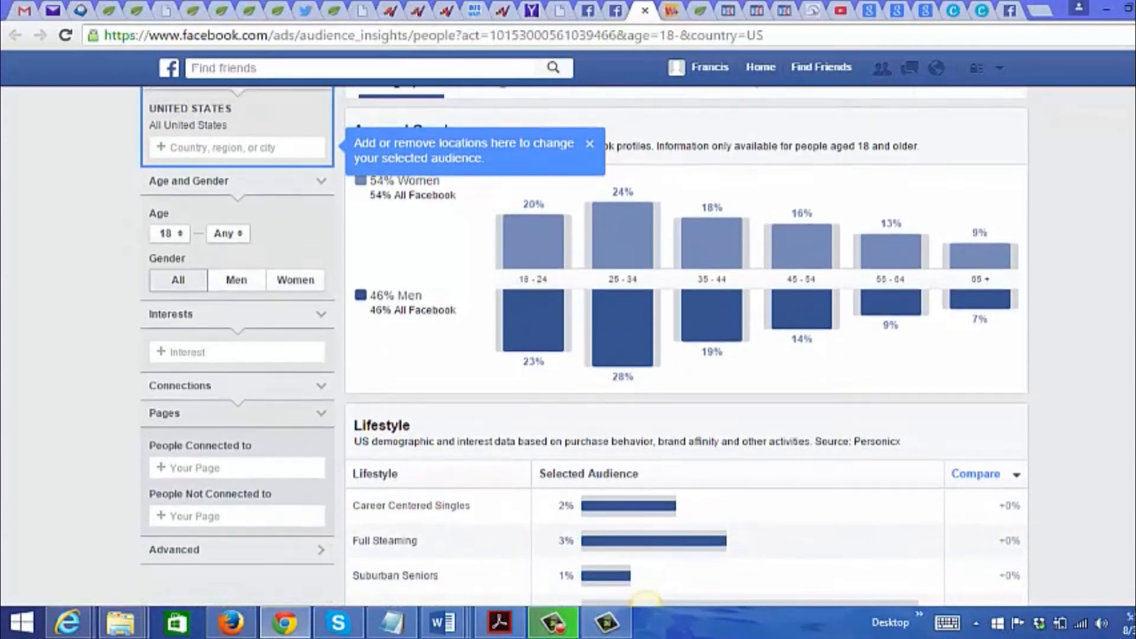
pyautogui.scroll(1, 646, 598)
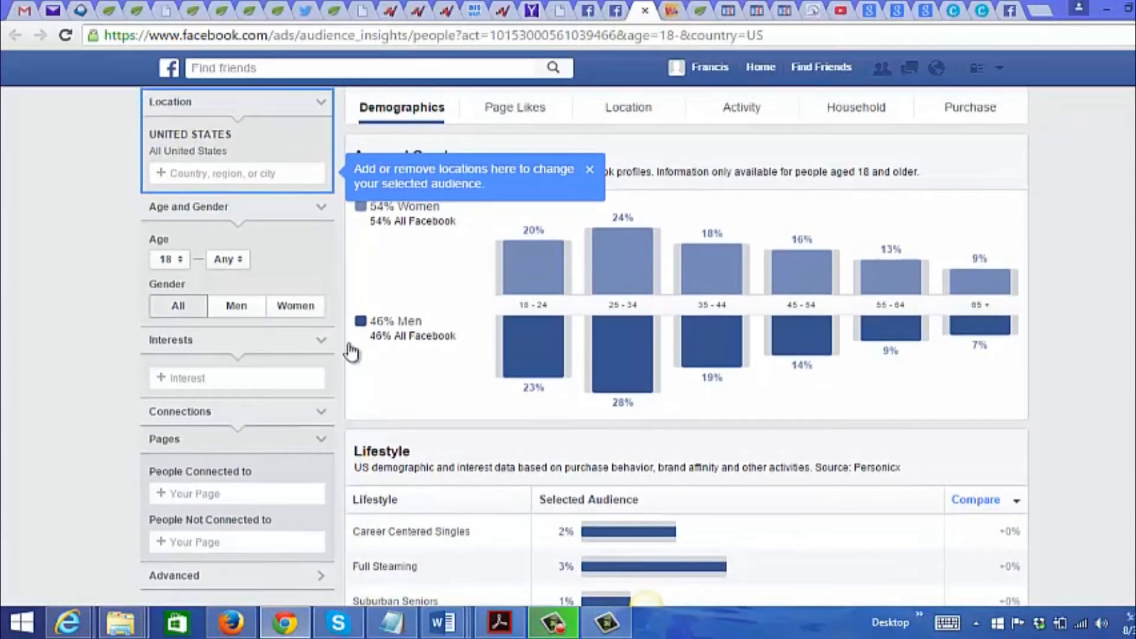
pyautogui.click(213, 377)
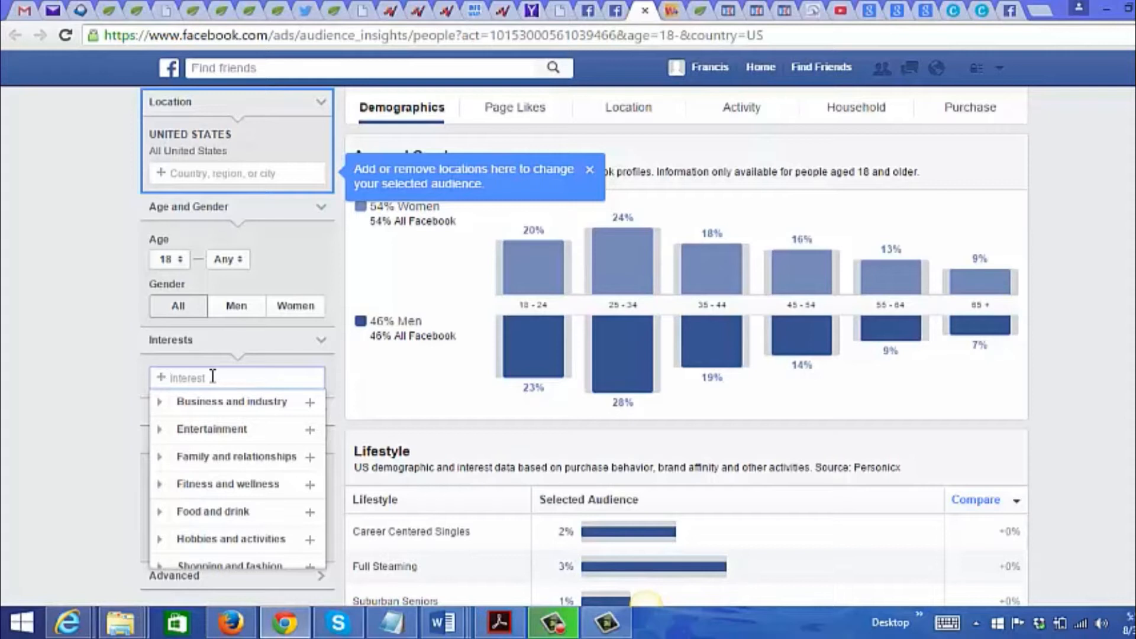
pyautogui.click(84, 375)
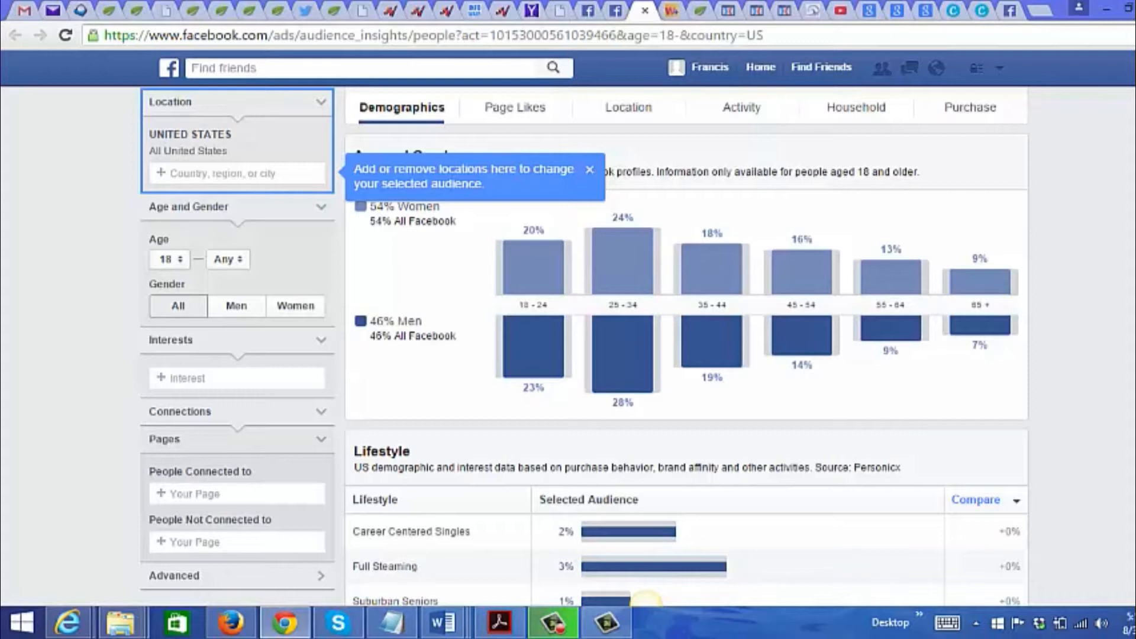
pyautogui.click(268, 380)
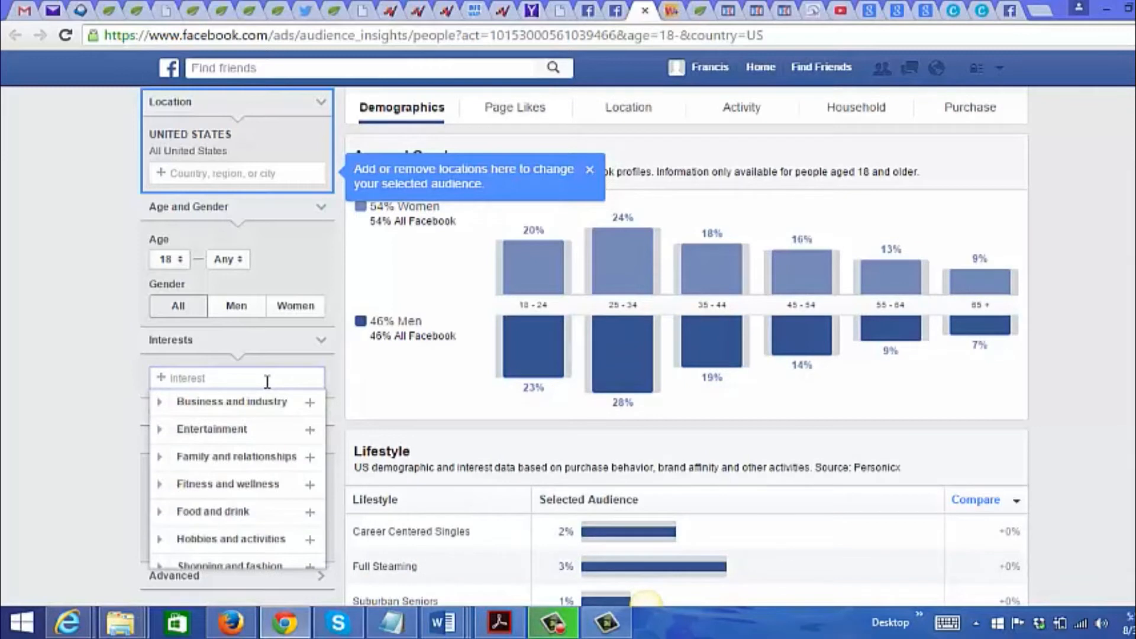
pyautogui.click(159, 405)
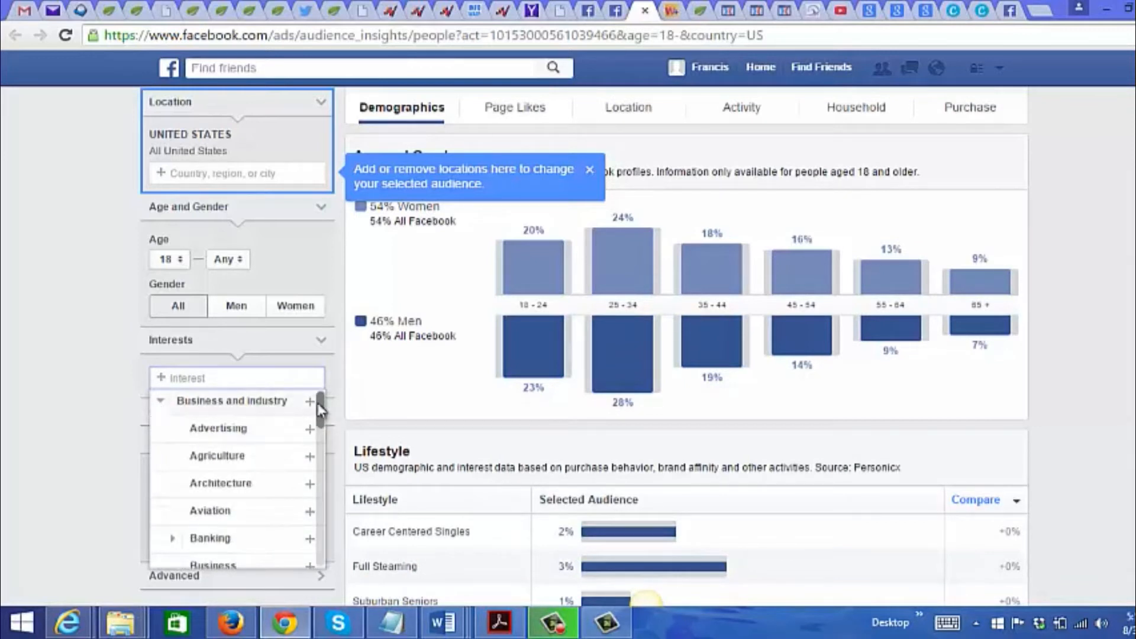
pyautogui.moveTo(318, 406); pyautogui.dragTo(321, 445)
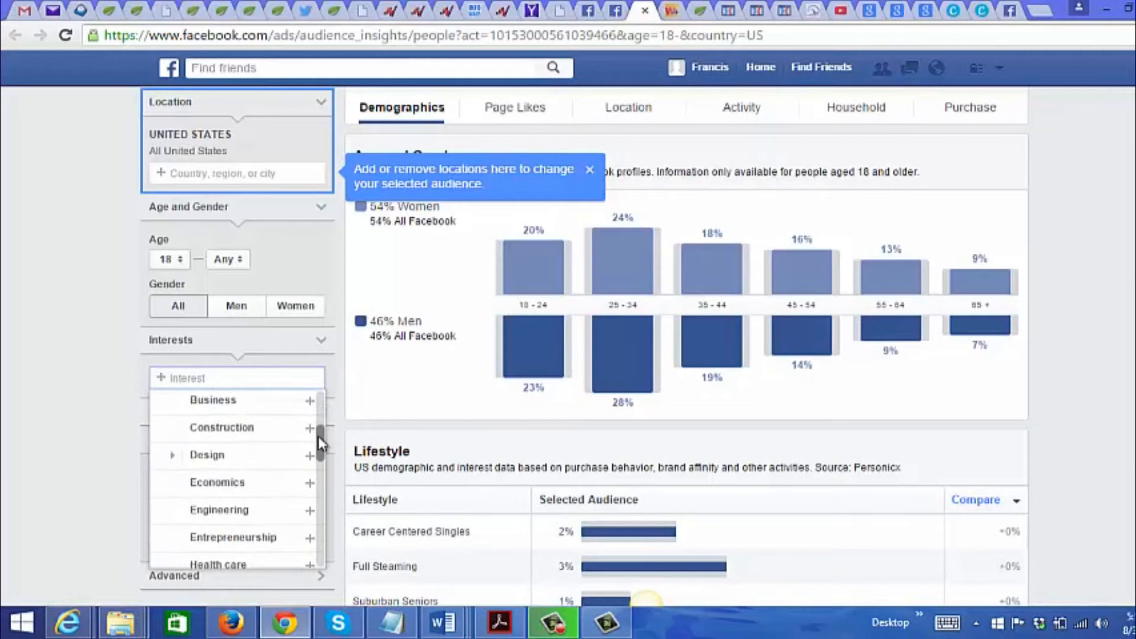
pyautogui.click(218, 545)
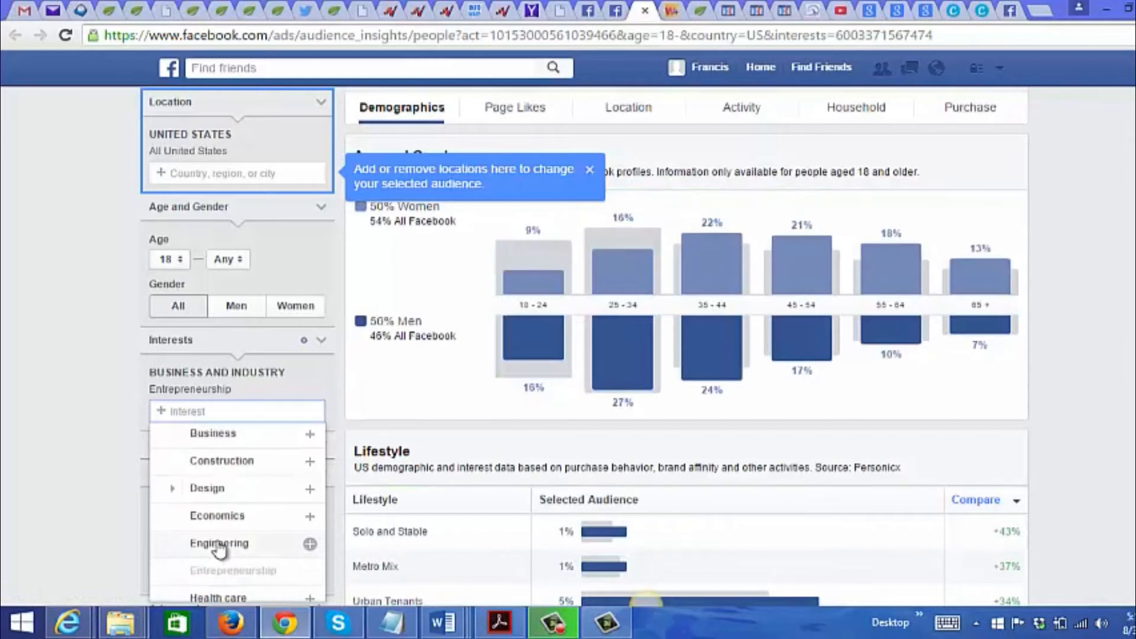
pyautogui.click(1114, 329)
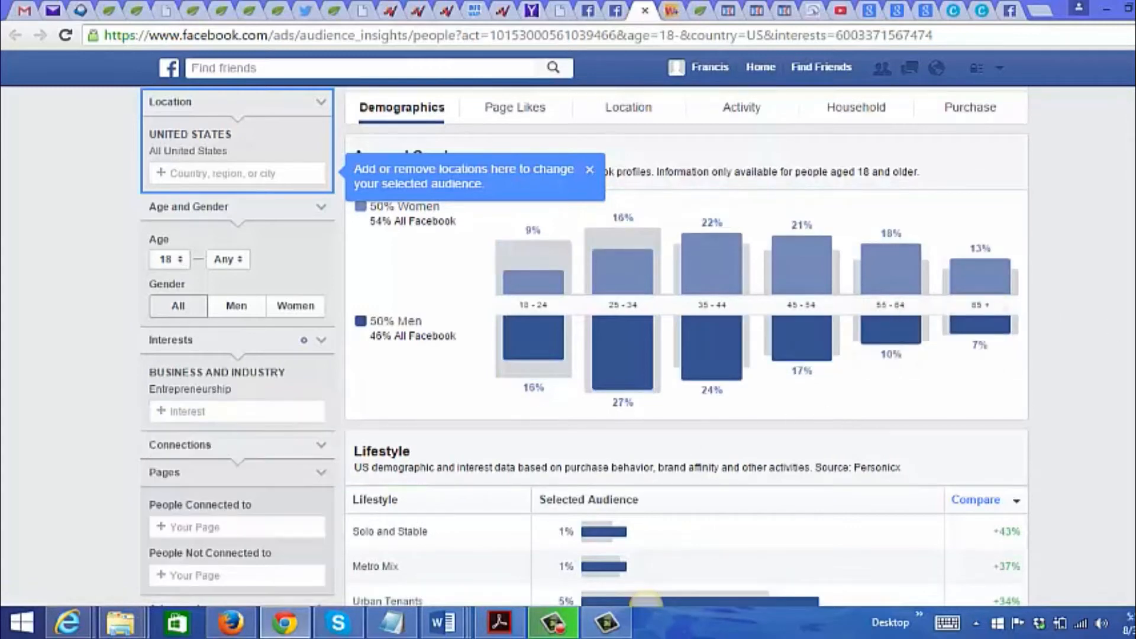
pyautogui.scroll(1, 670, 278)
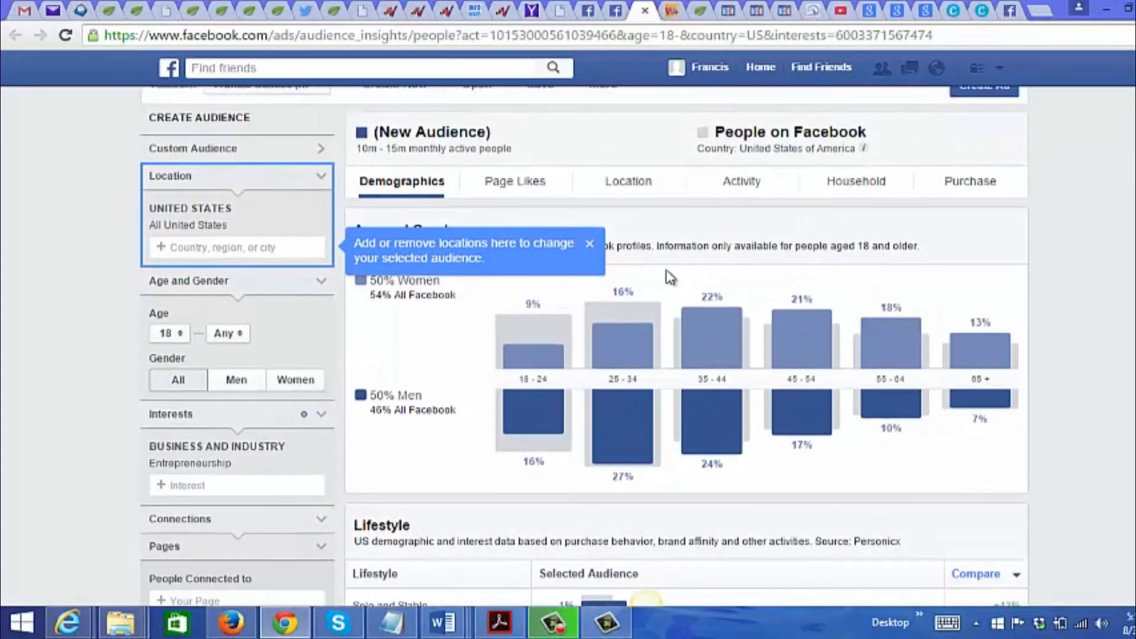
pyautogui.click(589, 243)
# Examine the audience's age and gender chart and the Lifestyle table, including the description of the Metro Mix group
pyautogui.scroll(-1, 670, 346)
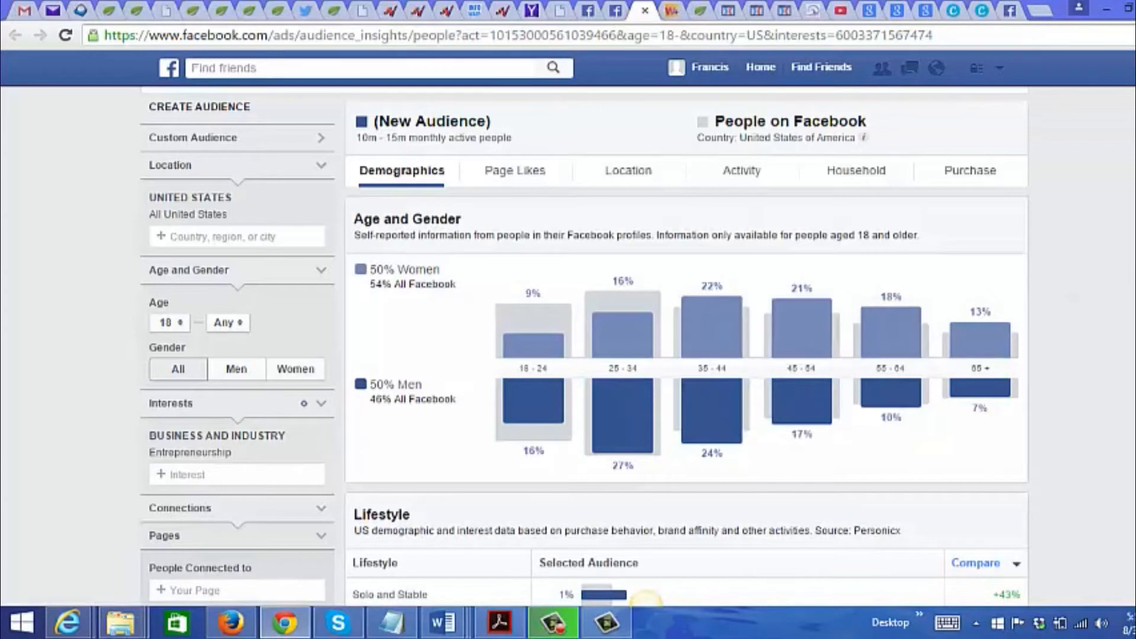
pyautogui.scroll(-4, 647, 598)
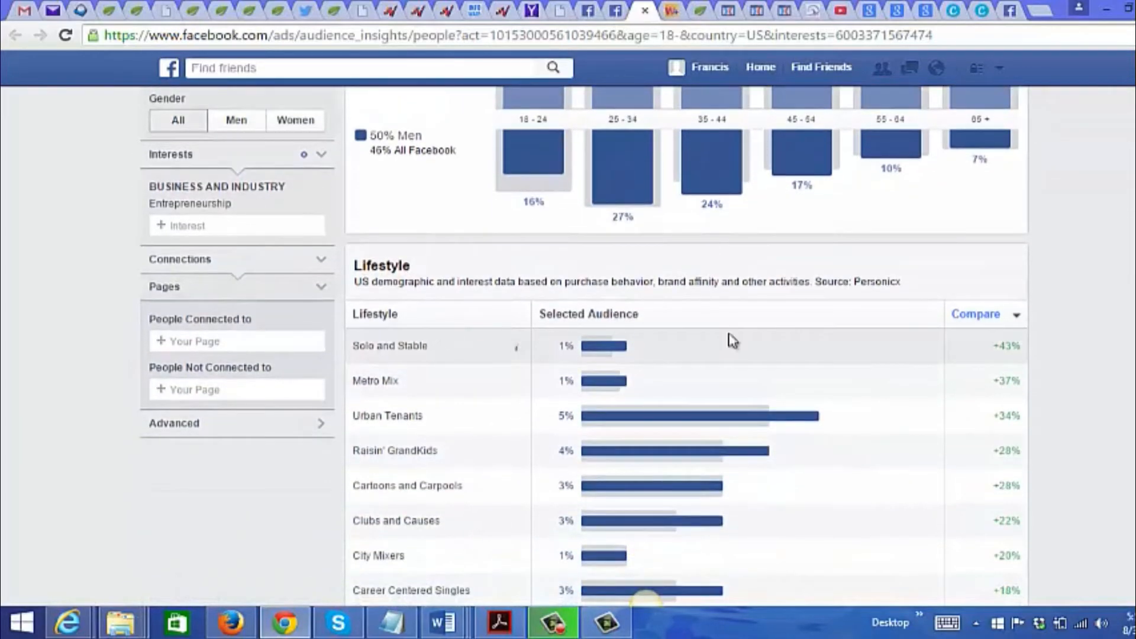
pyautogui.moveTo(517, 355)
pyautogui.moveTo(519, 385)
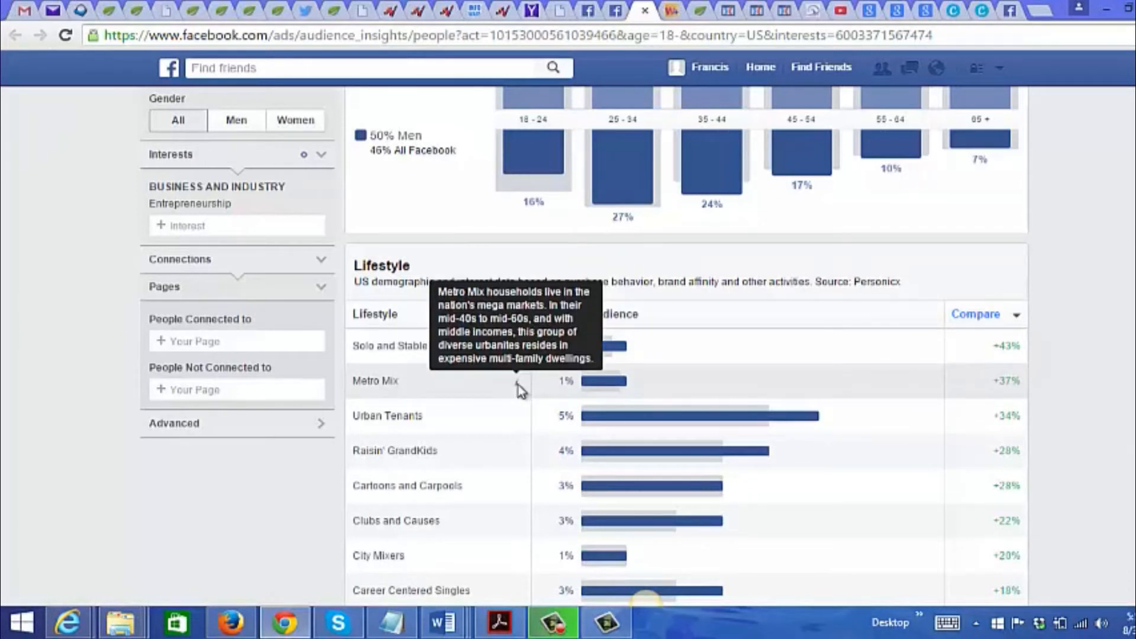
pyautogui.moveTo(518, 414)
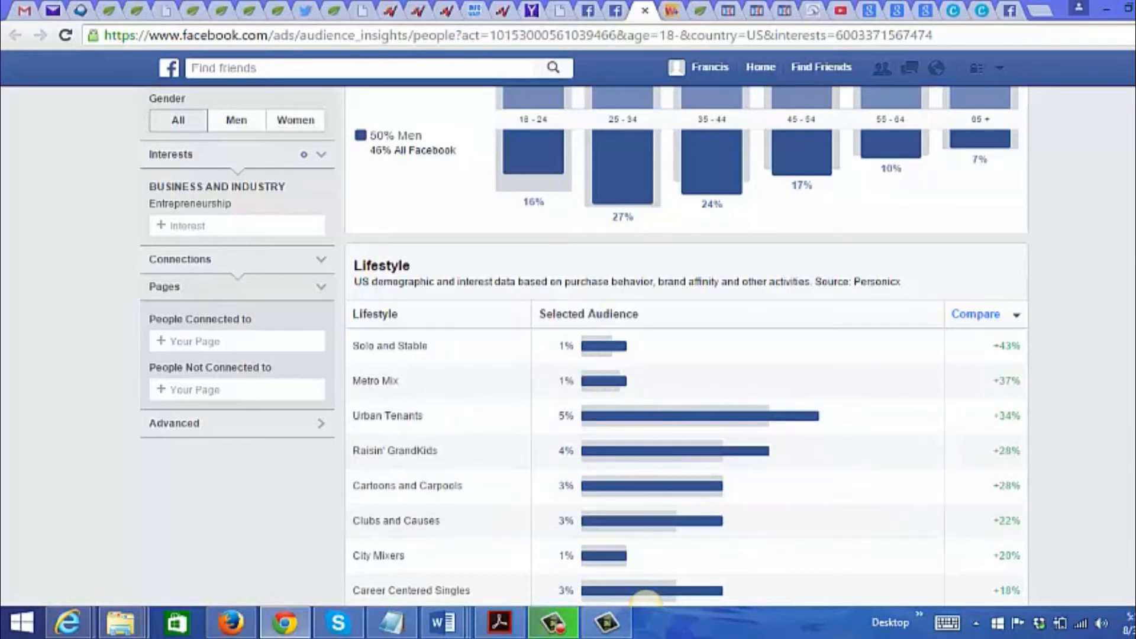
# Review the audience's relationship status, education level and job title breakdowns in the demographics
pyautogui.scroll(-6, 644, 599)
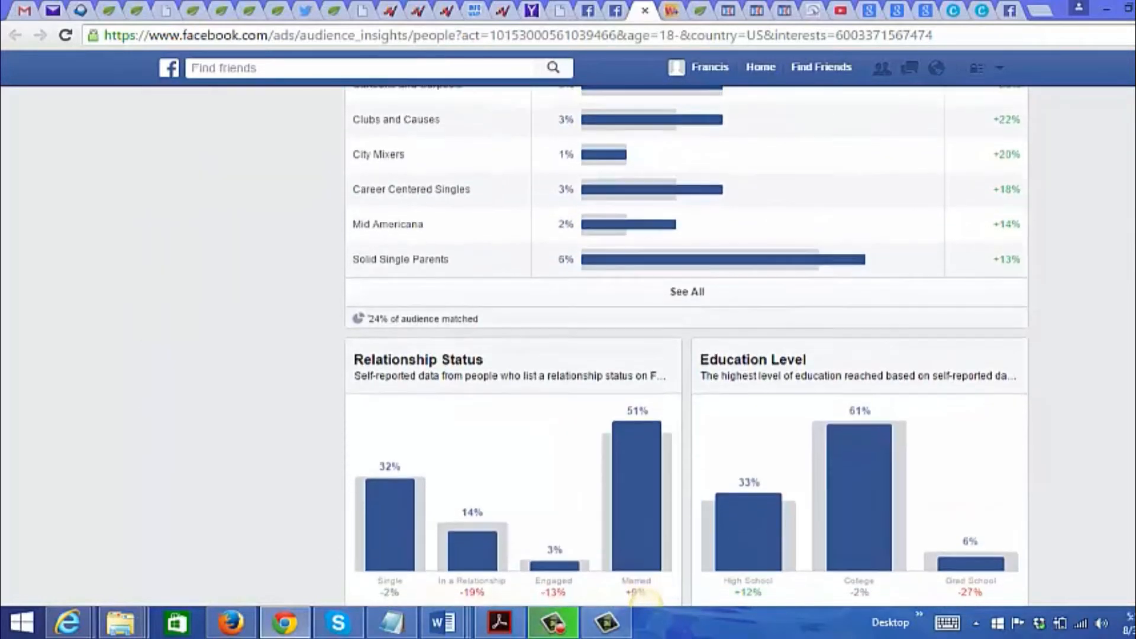
pyautogui.scroll(-3, 645, 598)
pyautogui.moveTo(843, 417)
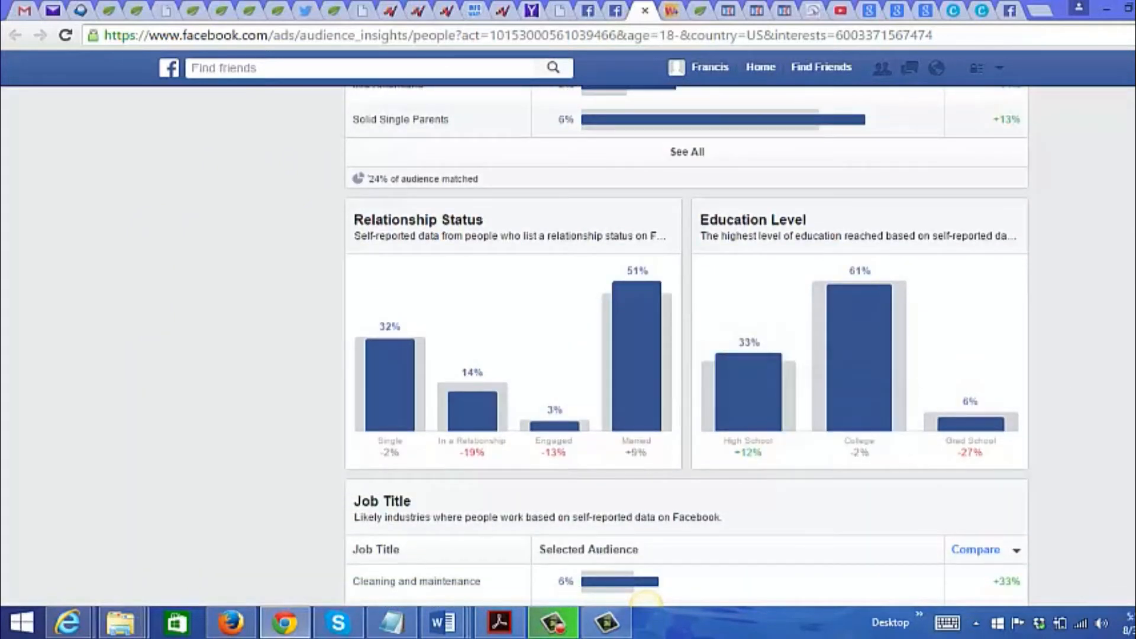
pyautogui.scroll(-3, 647, 599)
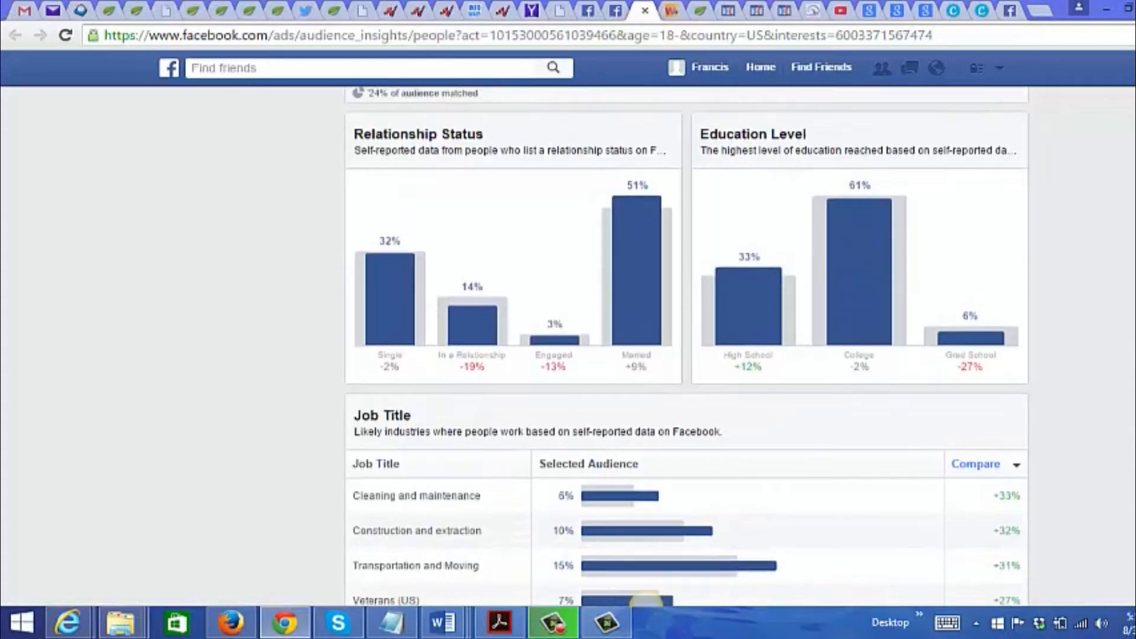
pyautogui.scroll(-1, 647, 598)
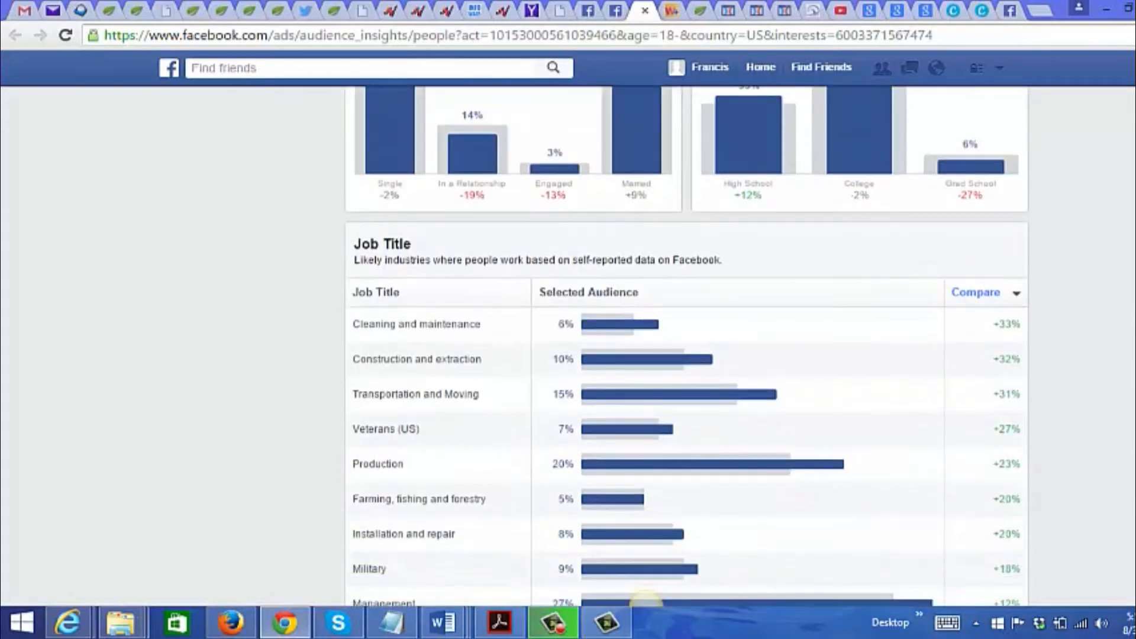
pyautogui.scroll(-1, 646, 600)
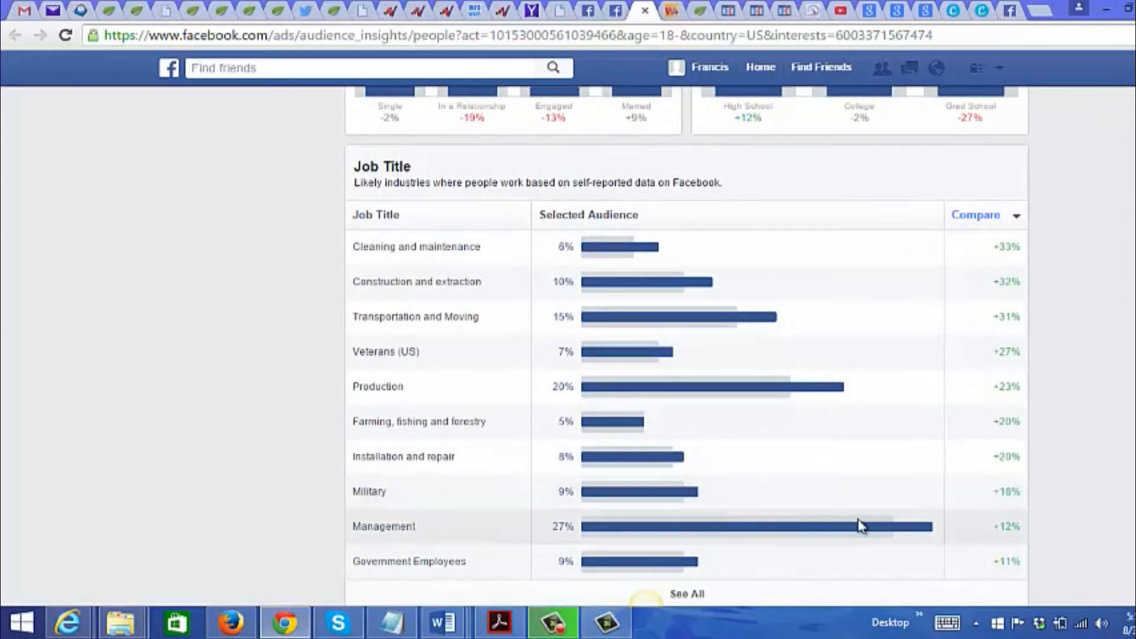
pyautogui.moveTo(803, 527)
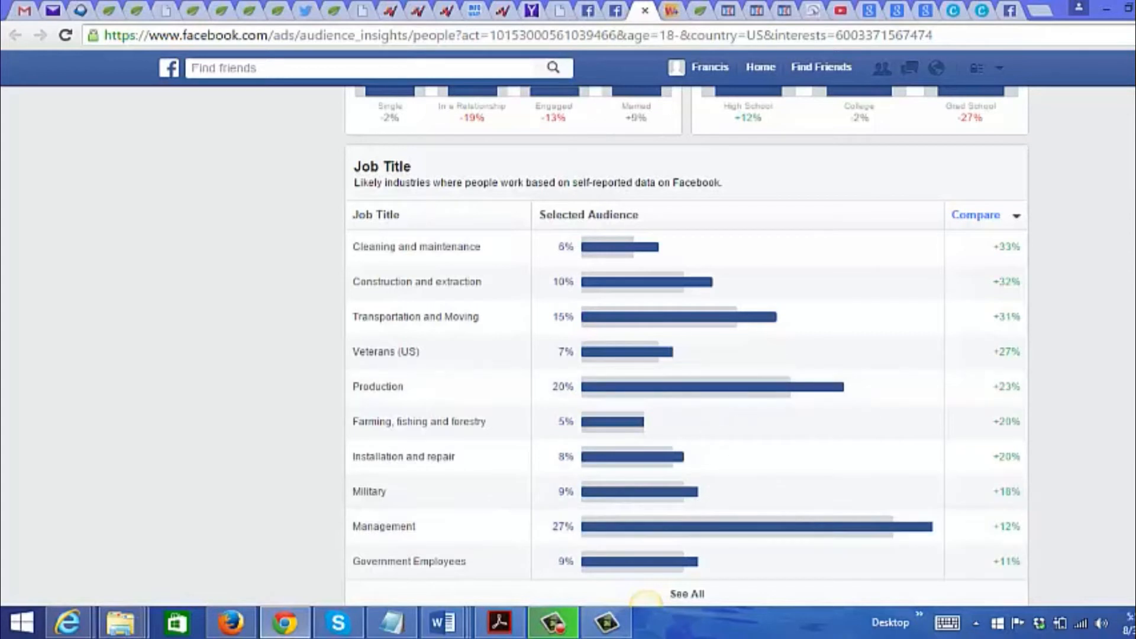
pyautogui.scroll(-1, 682, 421)
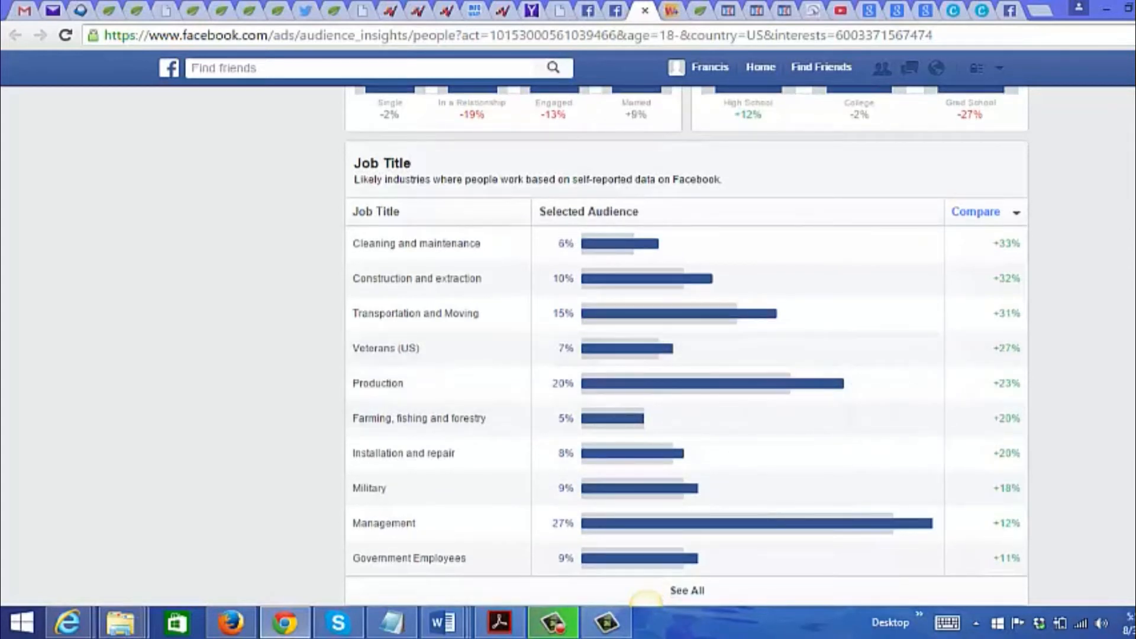
pyautogui.scroll(-2, 646, 599)
# View the audience's Page Likes data, checking the top categories and the most relevant Facebook pages
pyautogui.scroll(15, 646, 598)
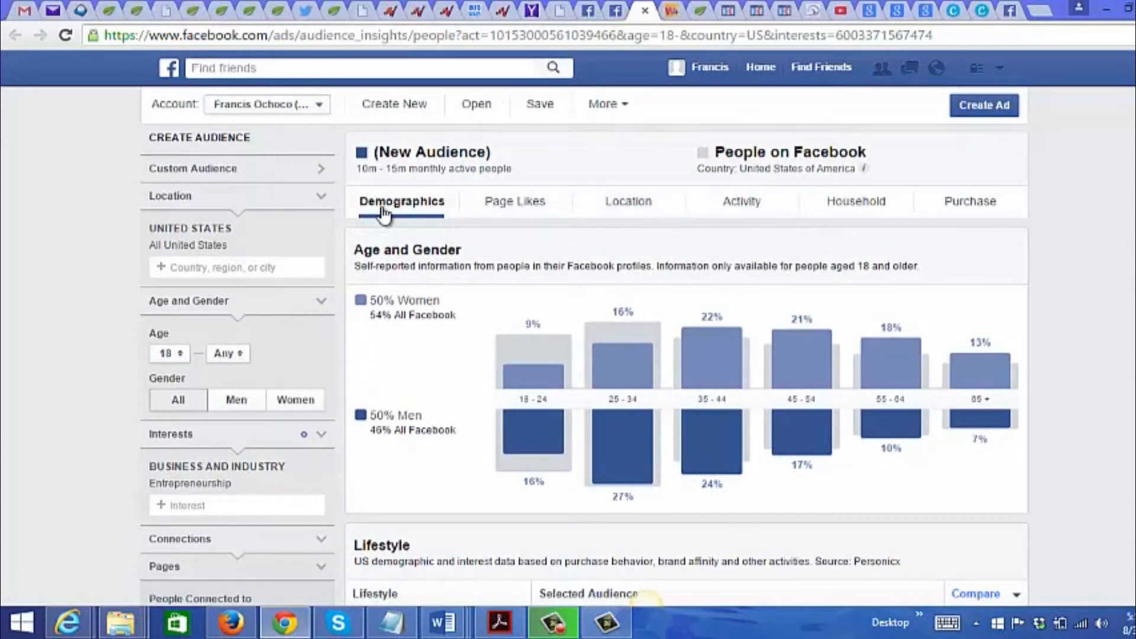
pyautogui.click(521, 202)
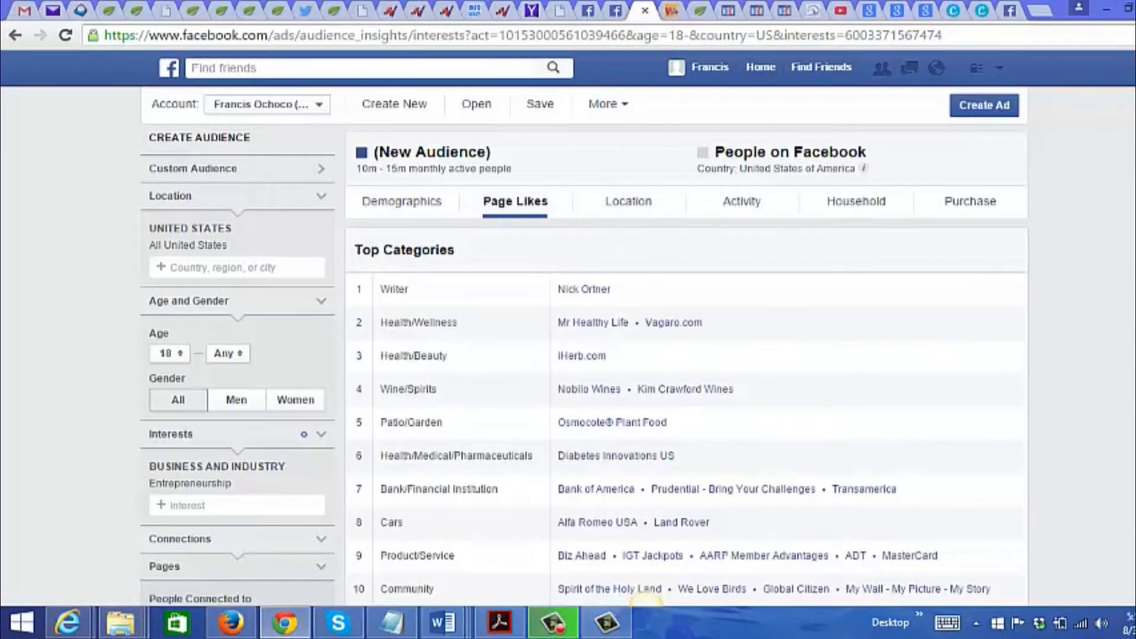
pyautogui.scroll(-1, 646, 600)
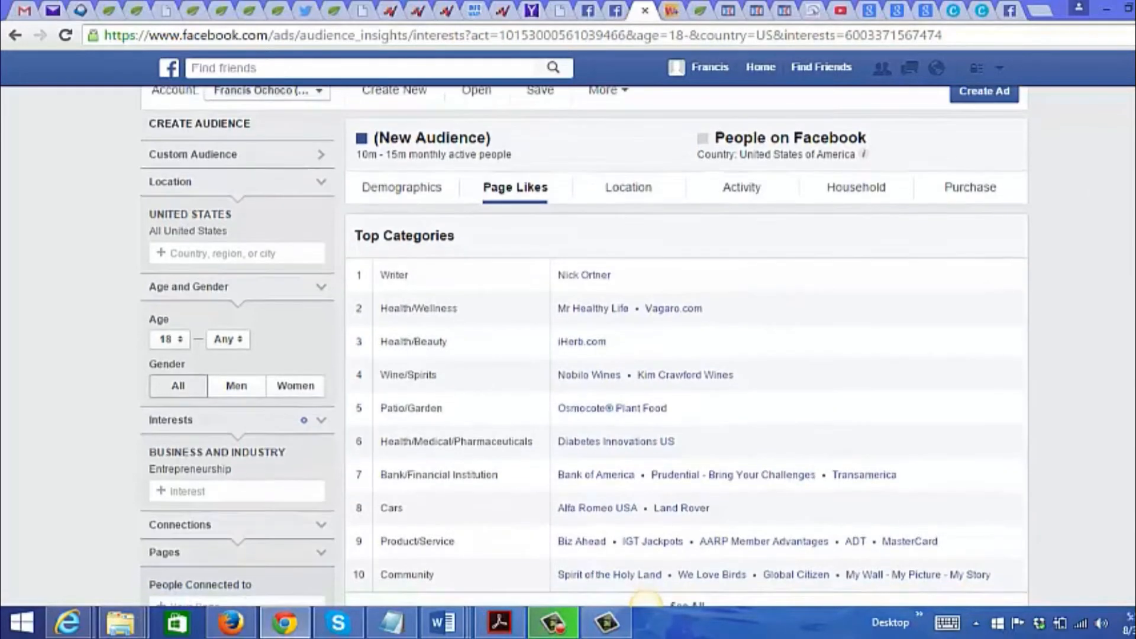
pyautogui.scroll(-8, 647, 601)
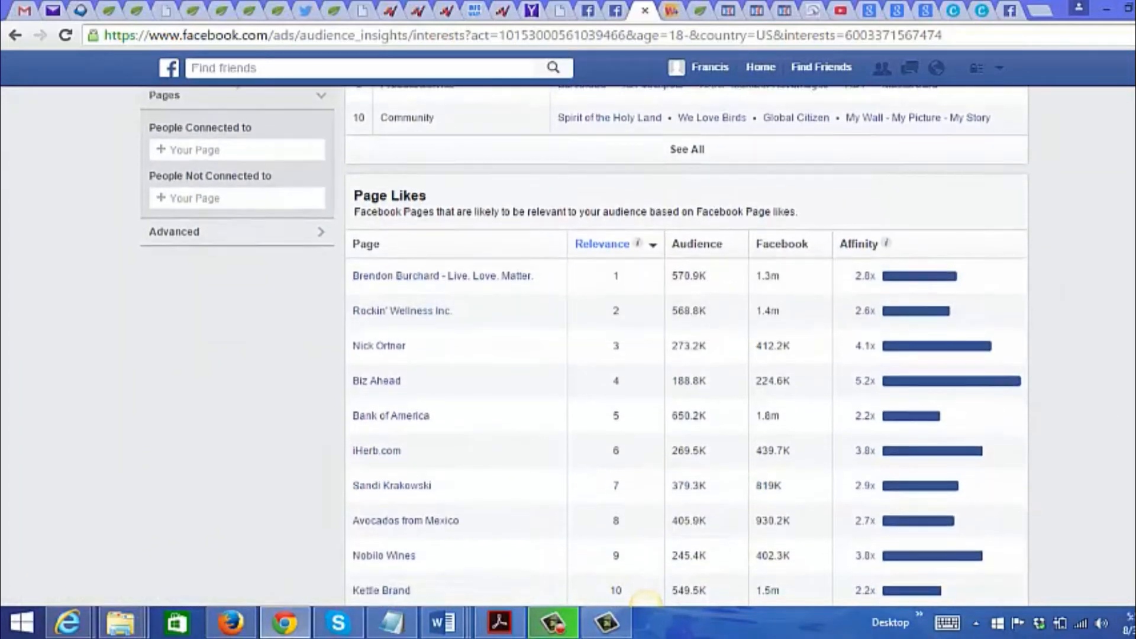
pyautogui.scroll(-1, 523, 187)
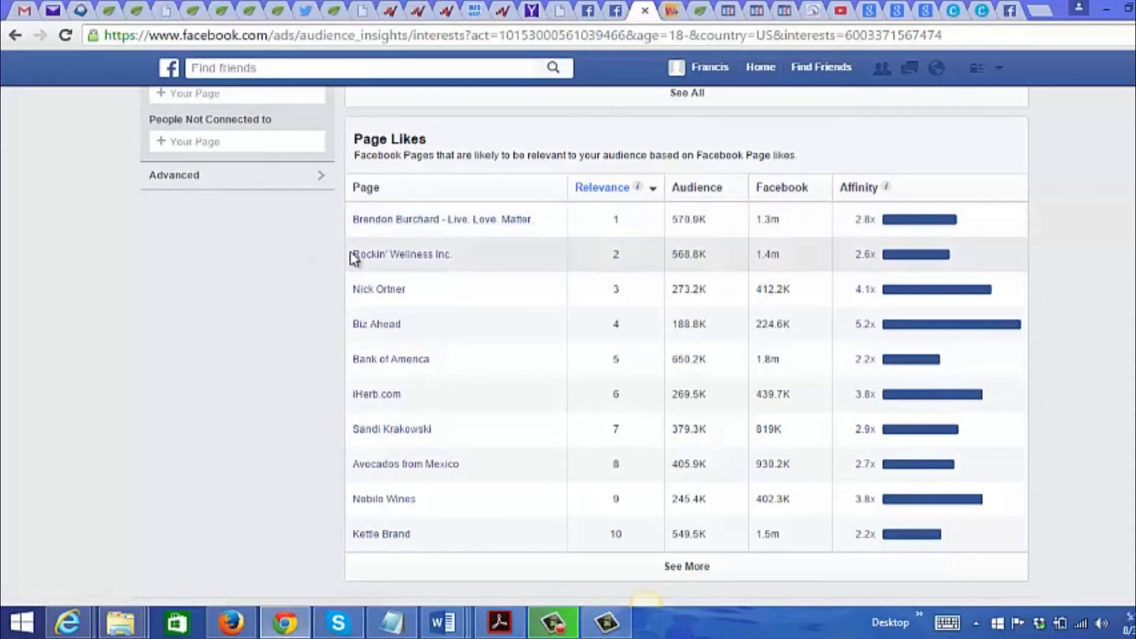
pyautogui.moveTo(427, 222)
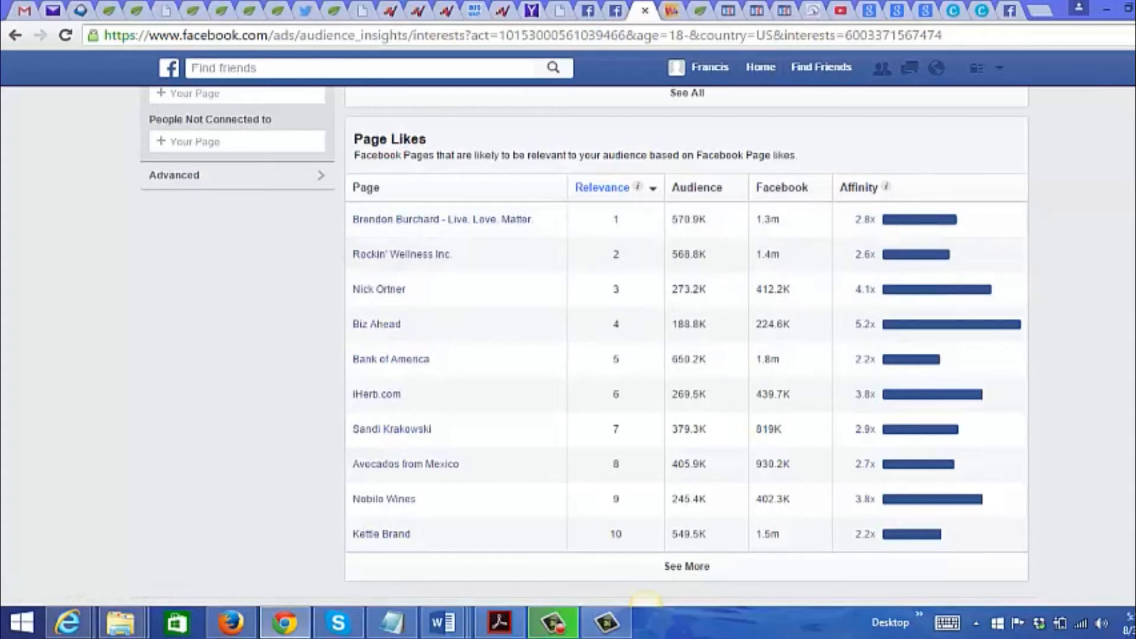
# View the audience's Activity data and inspect the Ads Clicked comparison in the frequency of activities chart
pyautogui.scroll(5, 1039, 335)
pyautogui.scroll(3, 686, 349)
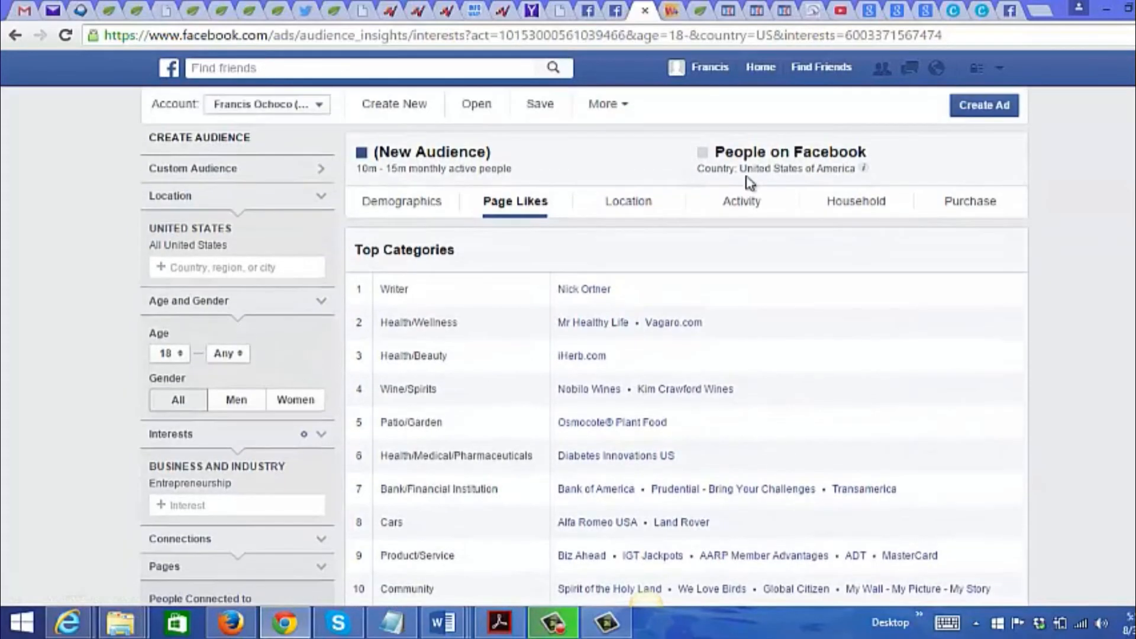
pyautogui.click(743, 204)
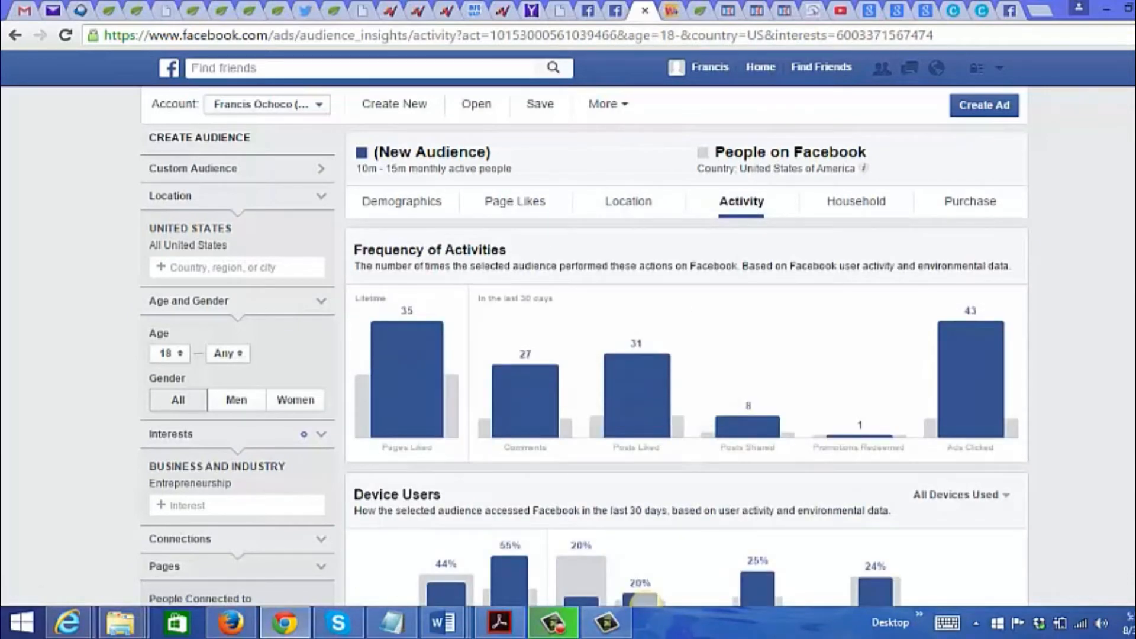
pyautogui.scroll(-1, 643, 599)
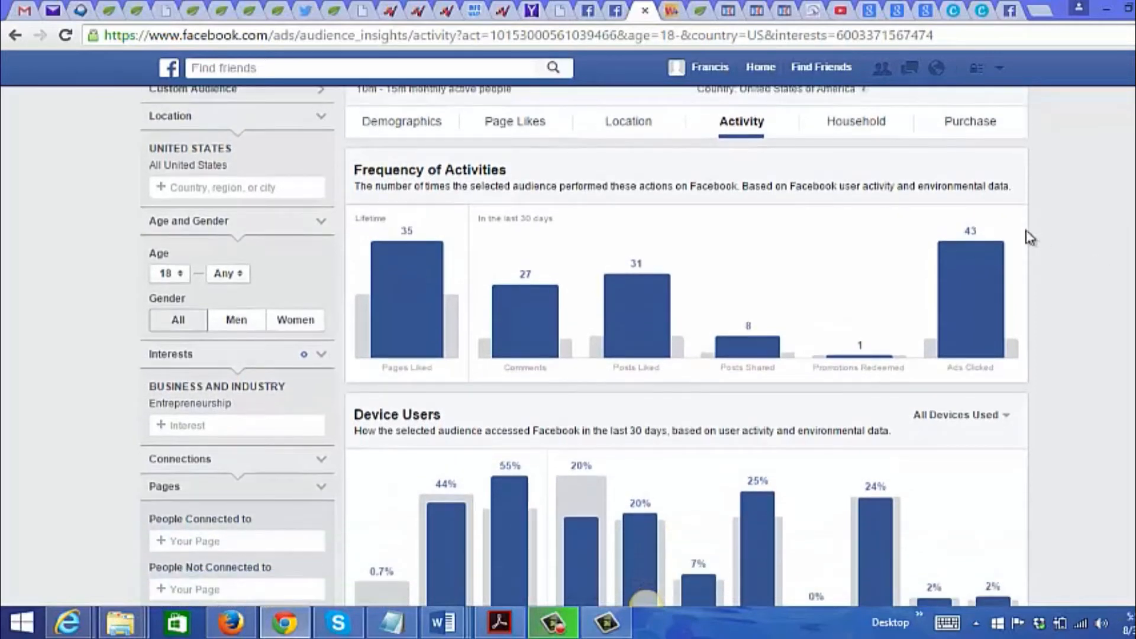
pyautogui.moveTo(1005, 349)
pyautogui.moveTo(966, 260)
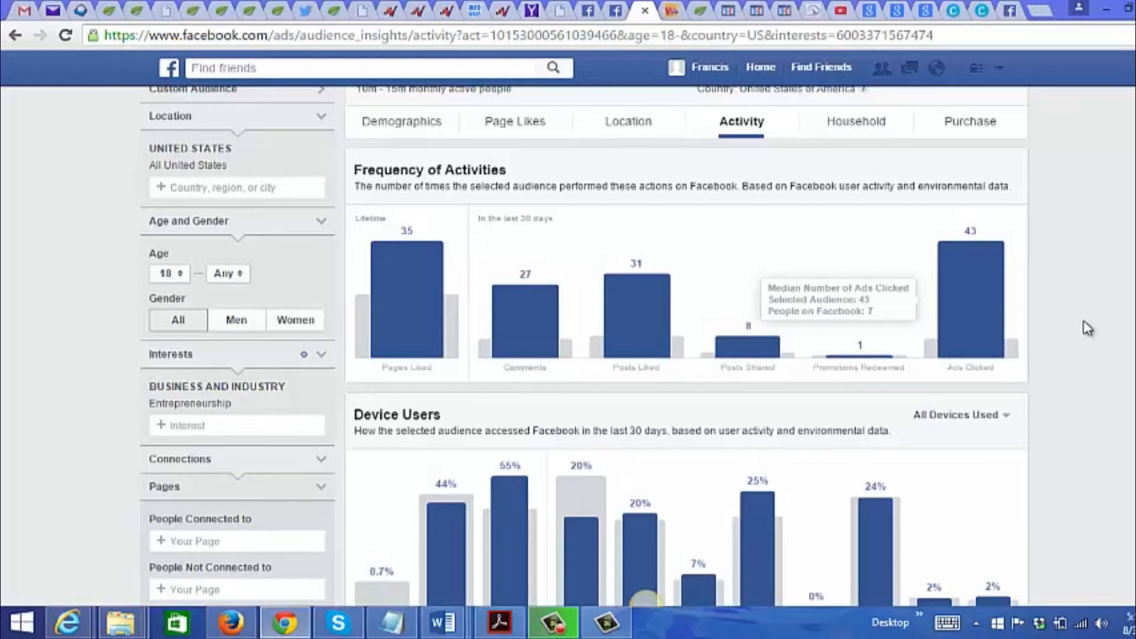
pyautogui.scroll(-1, 645, 603)
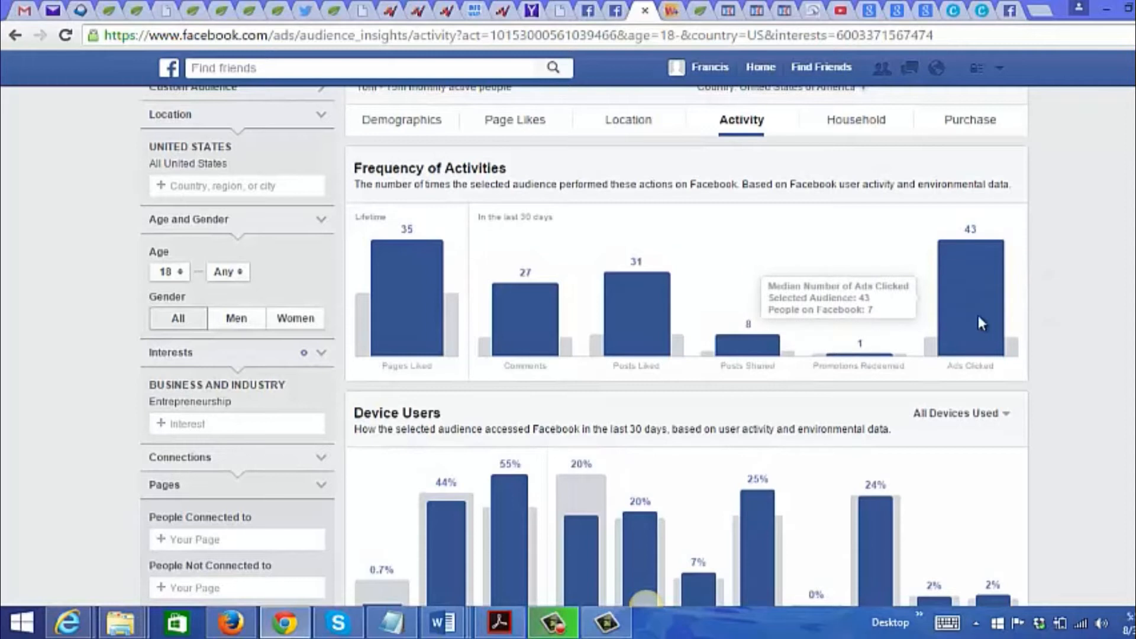
# Inspect the Posts Liked and Comments comparisons in the audience's Frequency of Activities chart
pyautogui.moveTo(633, 318)
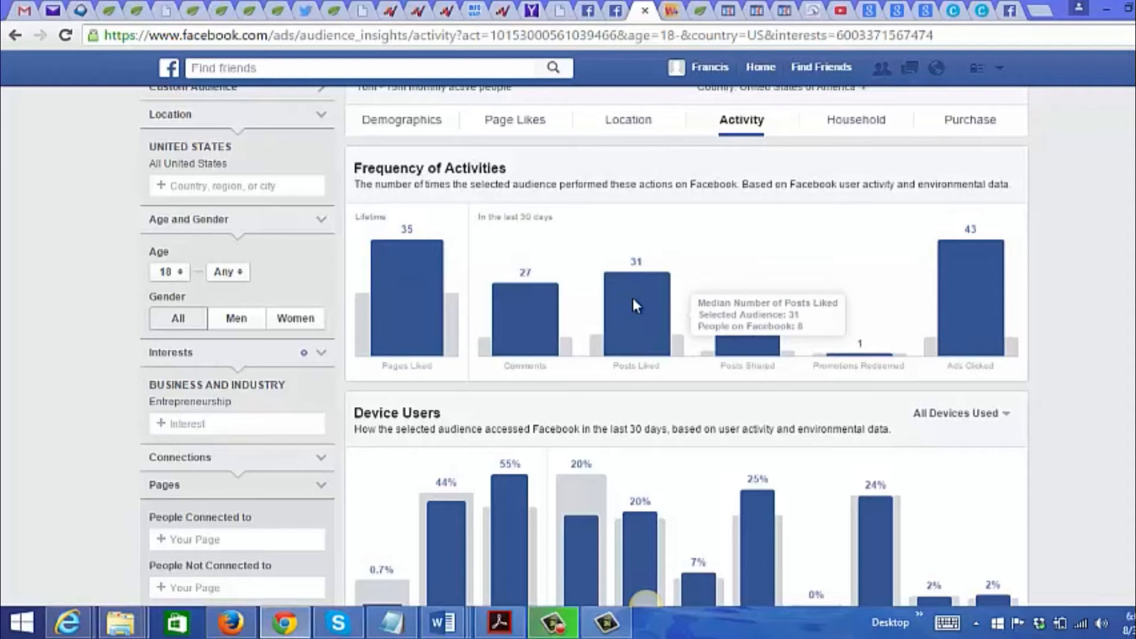
pyautogui.moveTo(507, 331)
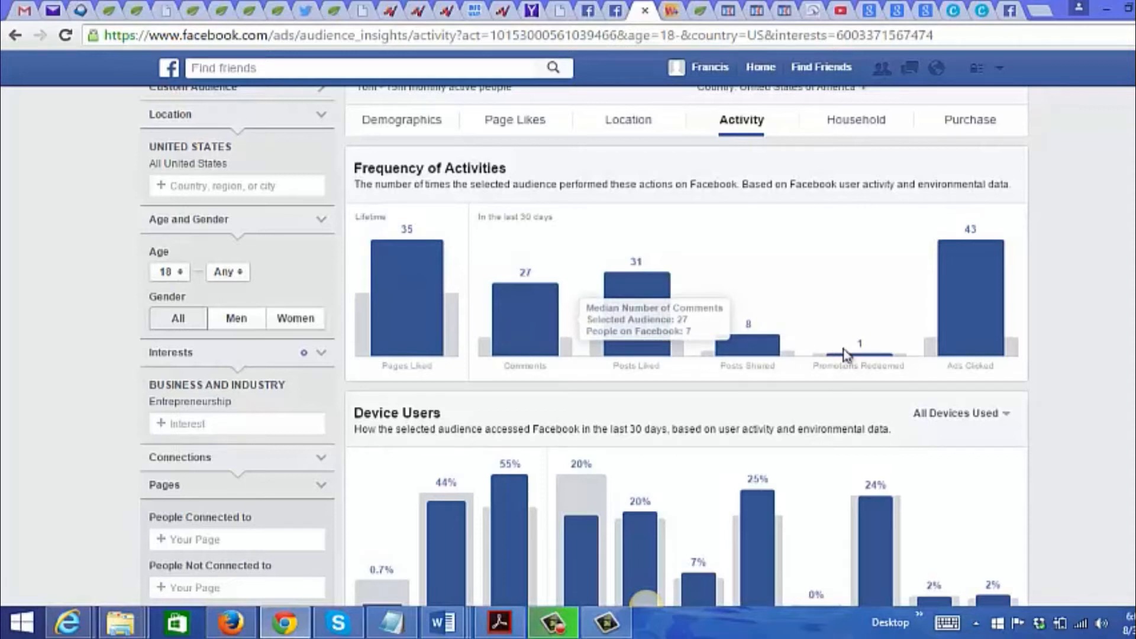
pyautogui.moveTo(935, 325)
# Examine the Device Users chart, comparing mobile-only, computer and iPad usage between the selected audience and all Facebook users
pyautogui.scroll(-3, 646, 600)
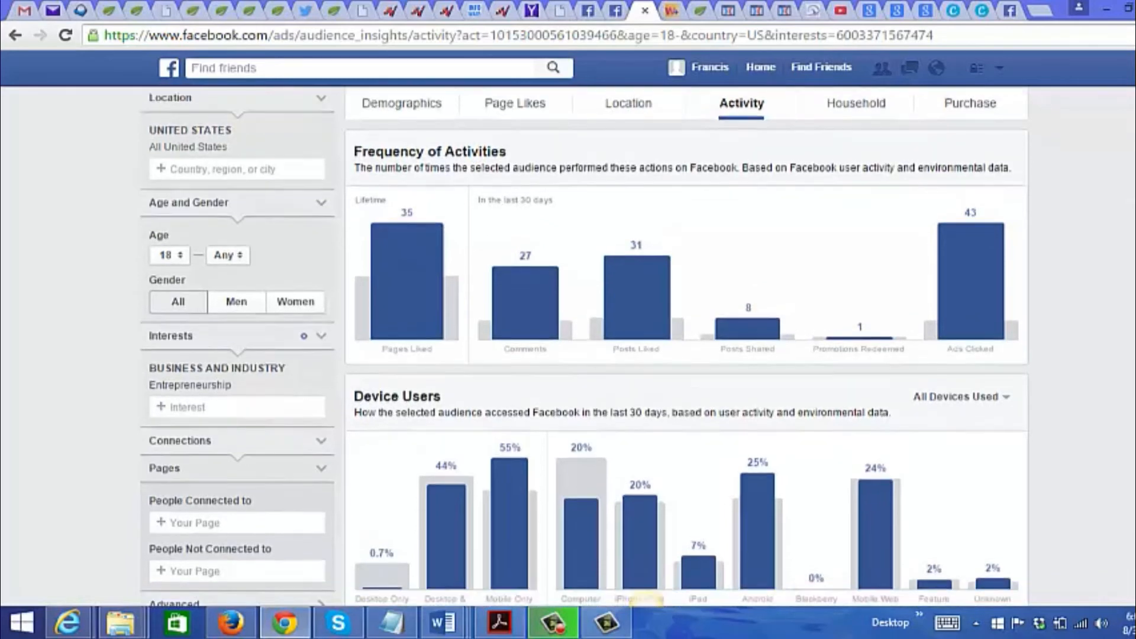
pyautogui.scroll(-1, 585, 348)
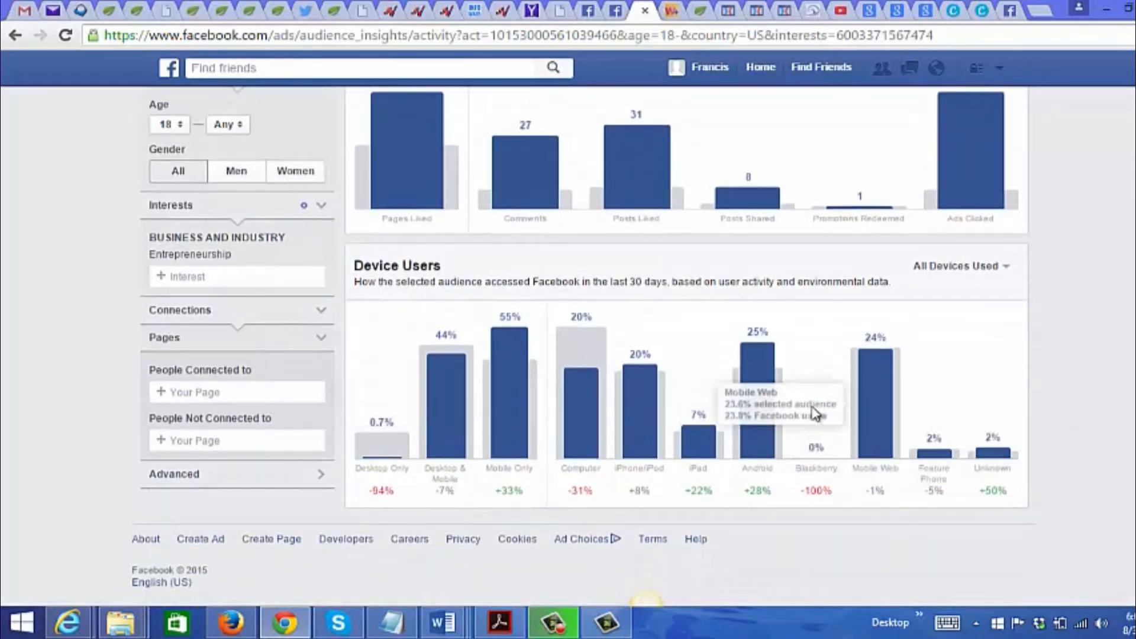
pyautogui.moveTo(751, 347)
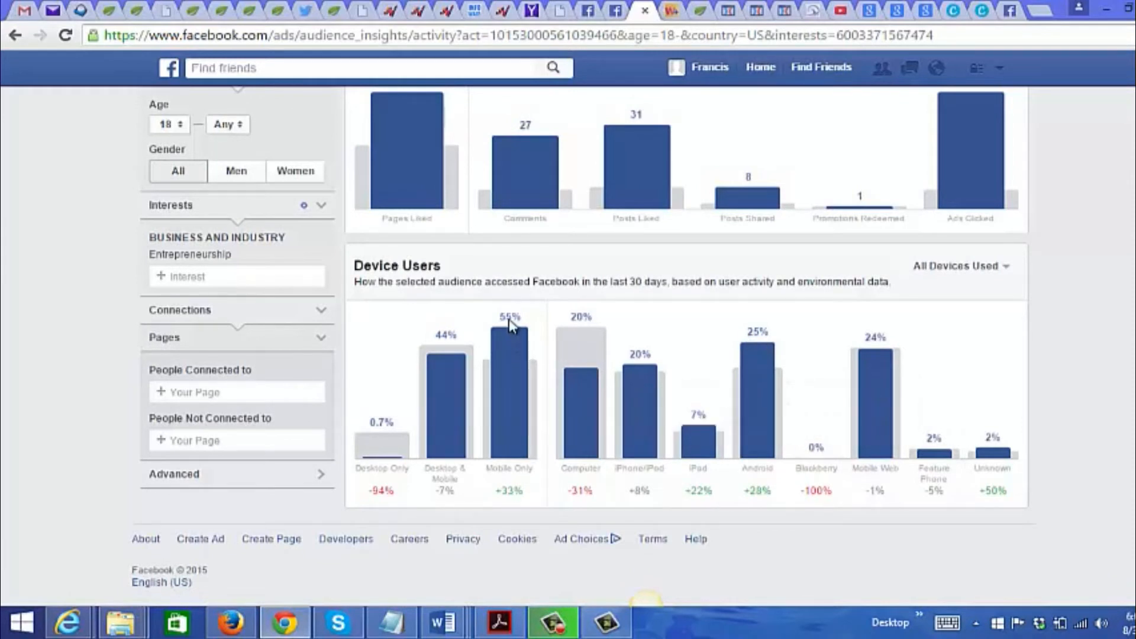
pyautogui.moveTo(455, 383)
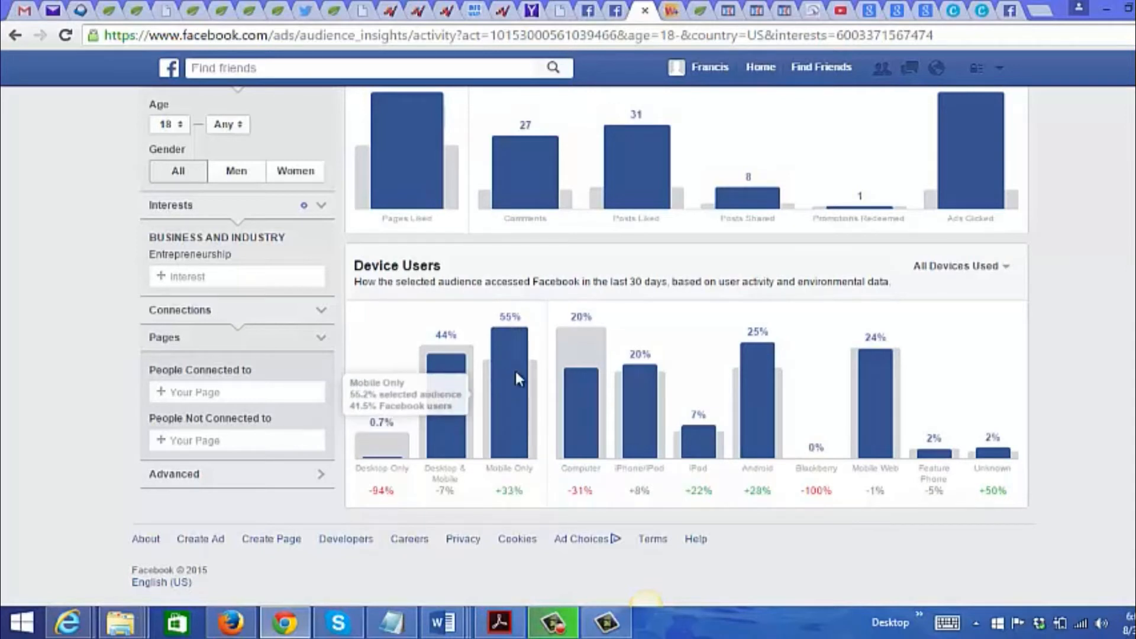
pyautogui.moveTo(626, 400)
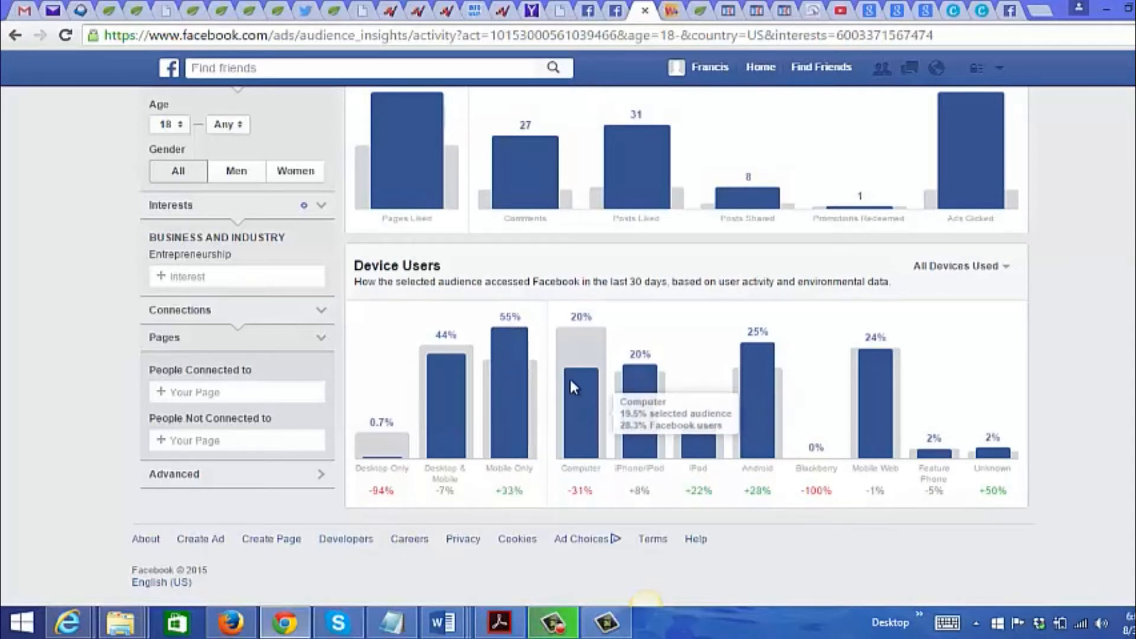
pyautogui.moveTo(811, 426)
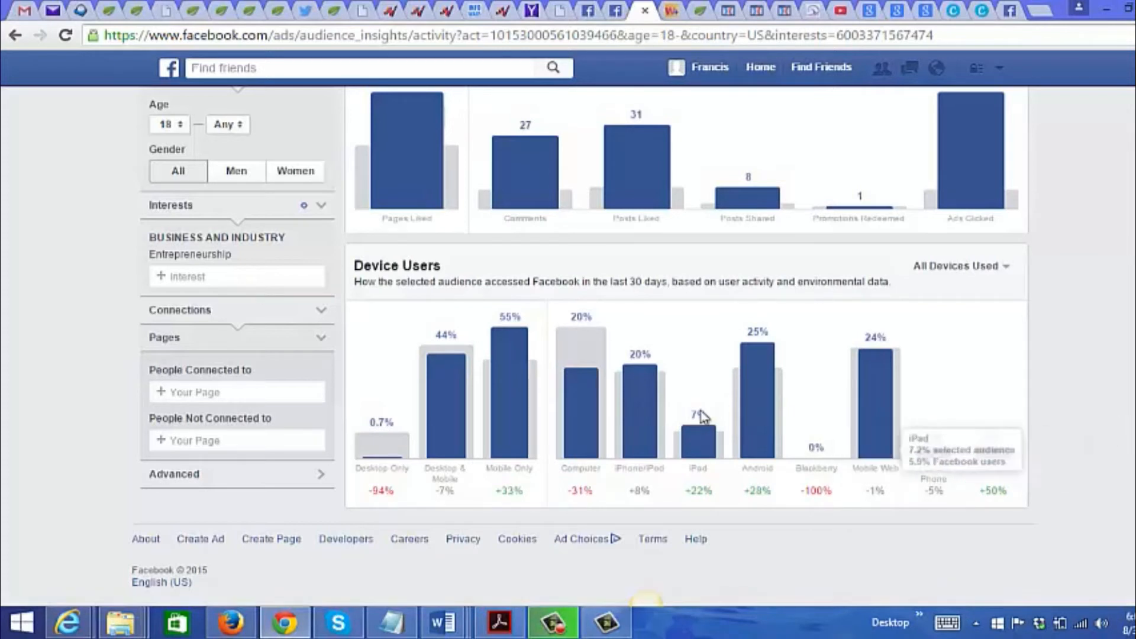
pyautogui.moveTo(576, 384)
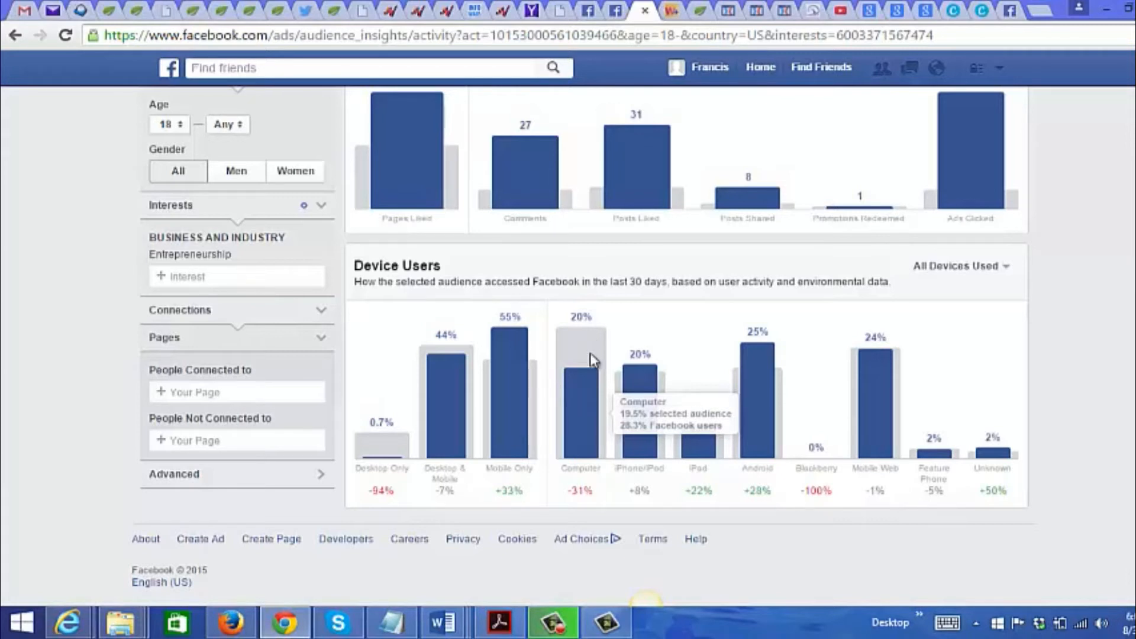
# View the audience's Household data and inspect the Household Income and Home Ownership charts
pyautogui.scroll(4, 816, 414)
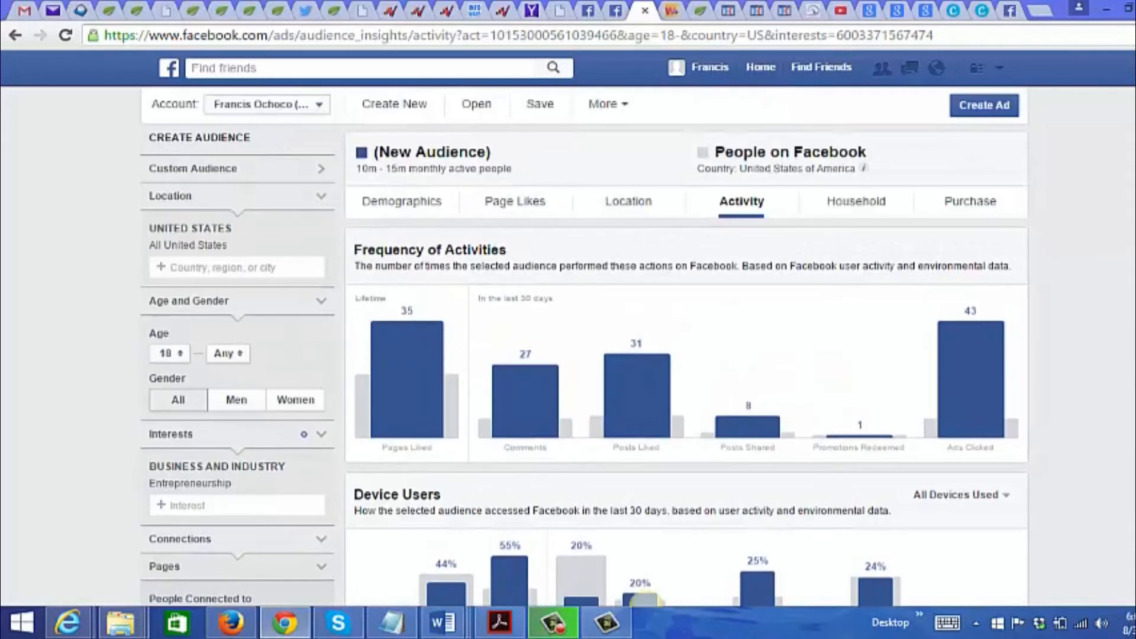
pyautogui.click(855, 213)
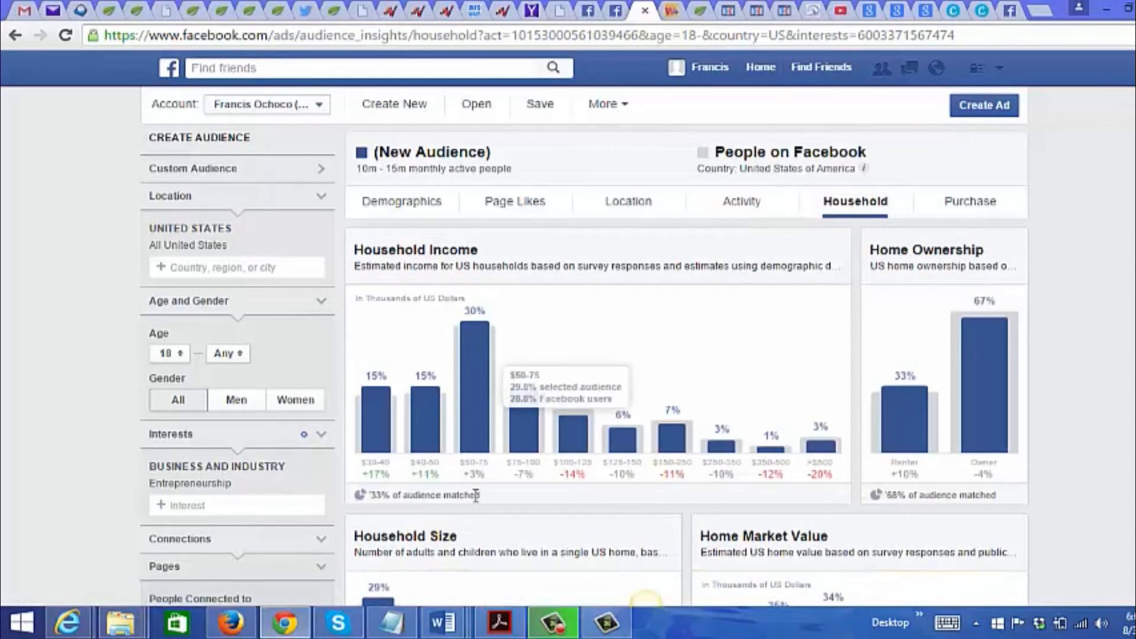
pyautogui.moveTo(477, 469)
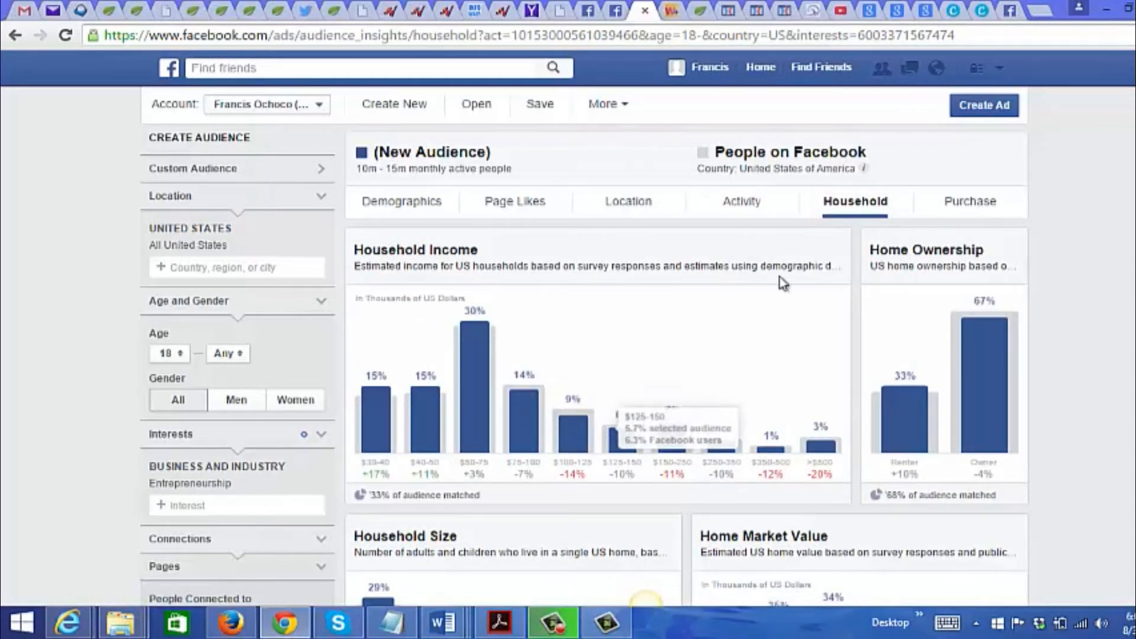
pyautogui.scroll(-4, 1079, 233)
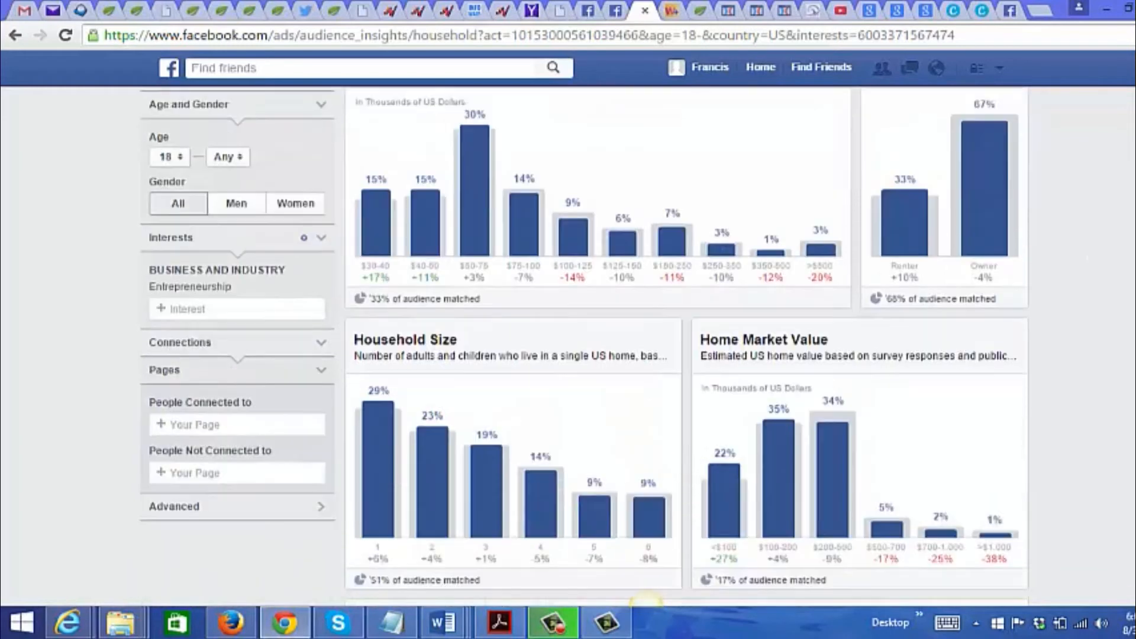
pyautogui.scroll(3, 1080, 234)
pyautogui.moveTo(989, 274)
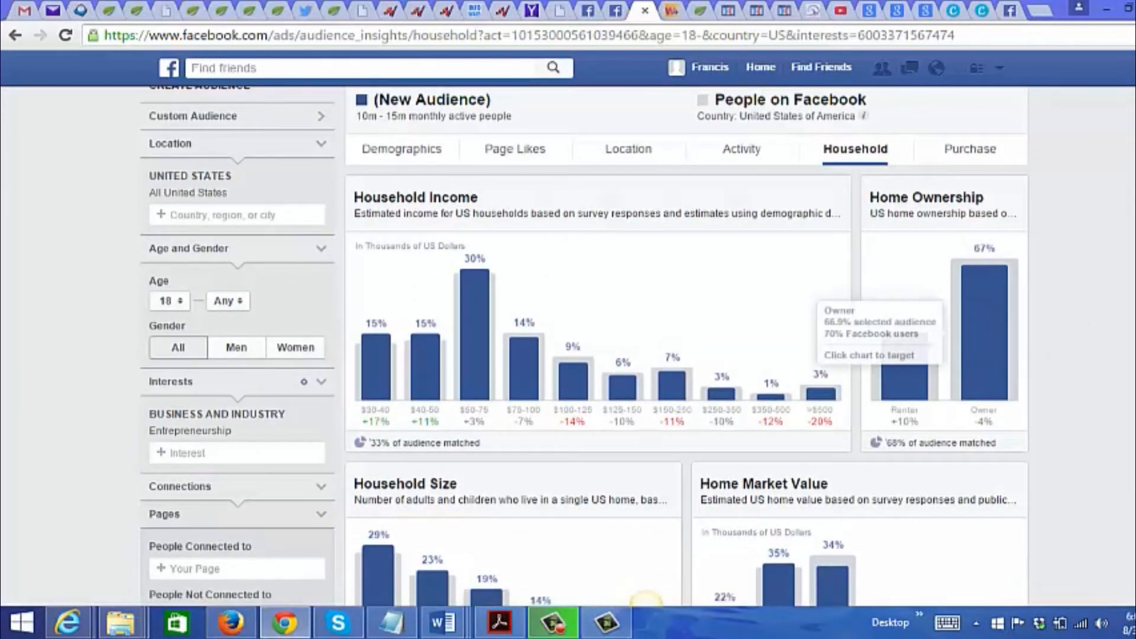
# Review the Household Size, Home Market Value and Spending Methods charts in the audience's household data
pyautogui.scroll(-3, 1092, 266)
pyautogui.scroll(-2, 687, 346)
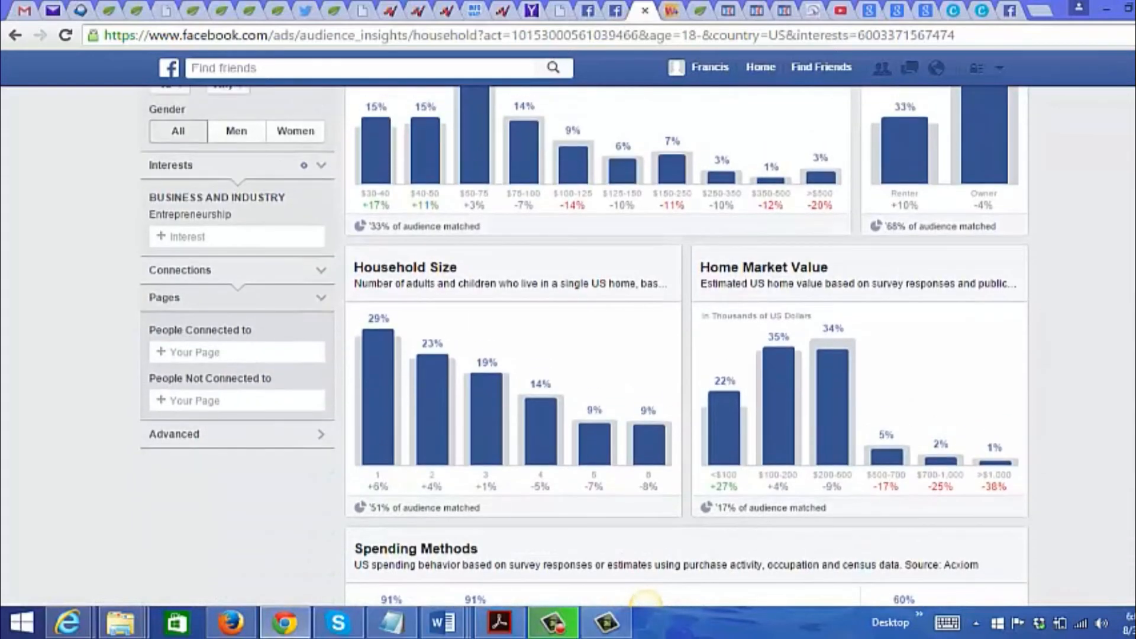
pyautogui.scroll(-1, 568, 340)
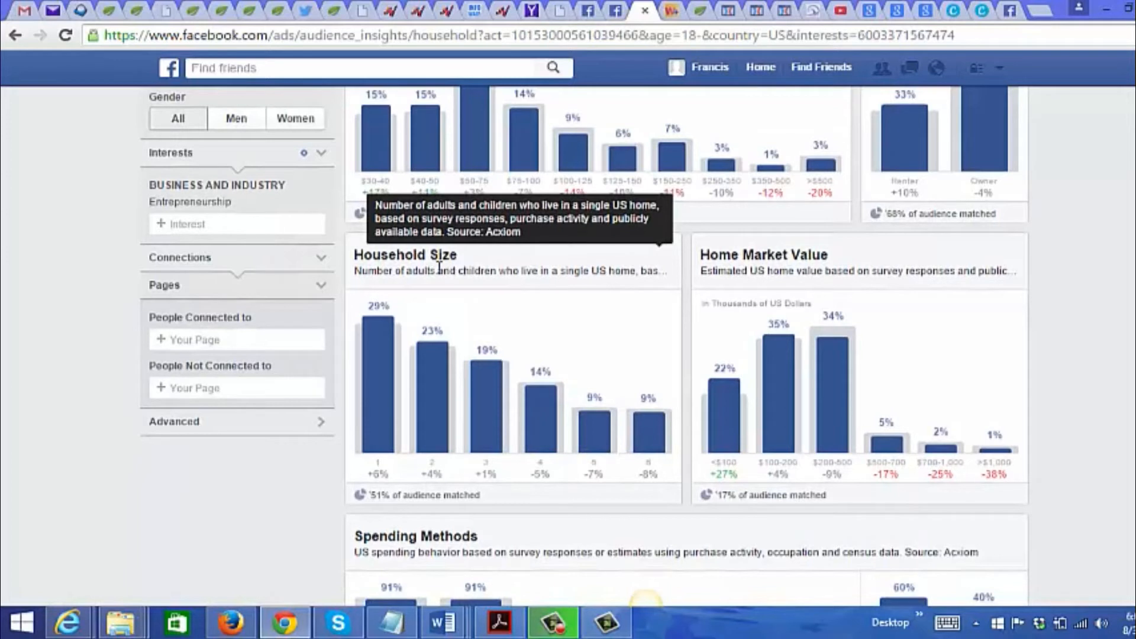
pyautogui.moveTo(498, 271); pyautogui.dragTo(613, 271)
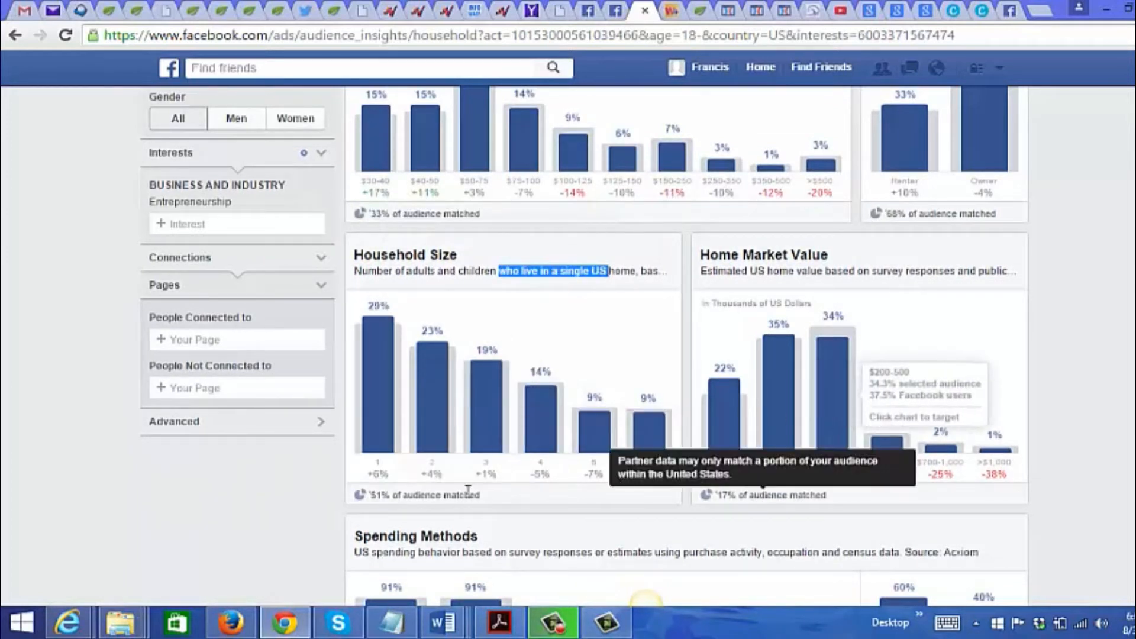
pyautogui.moveTo(362, 420)
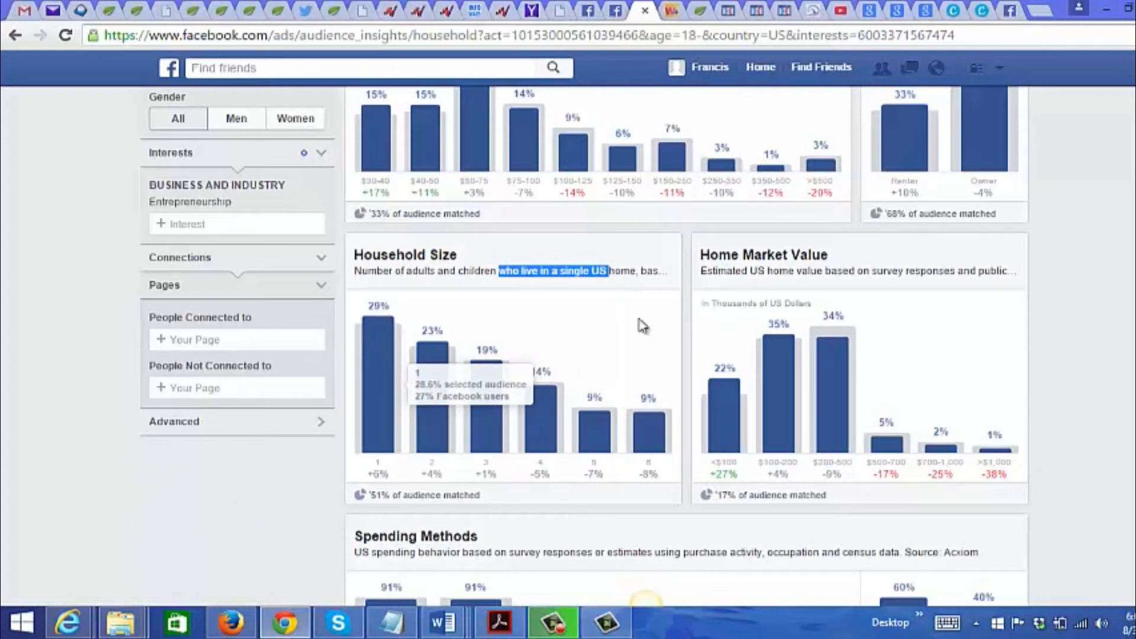
pyautogui.scroll(-2, 636, 323)
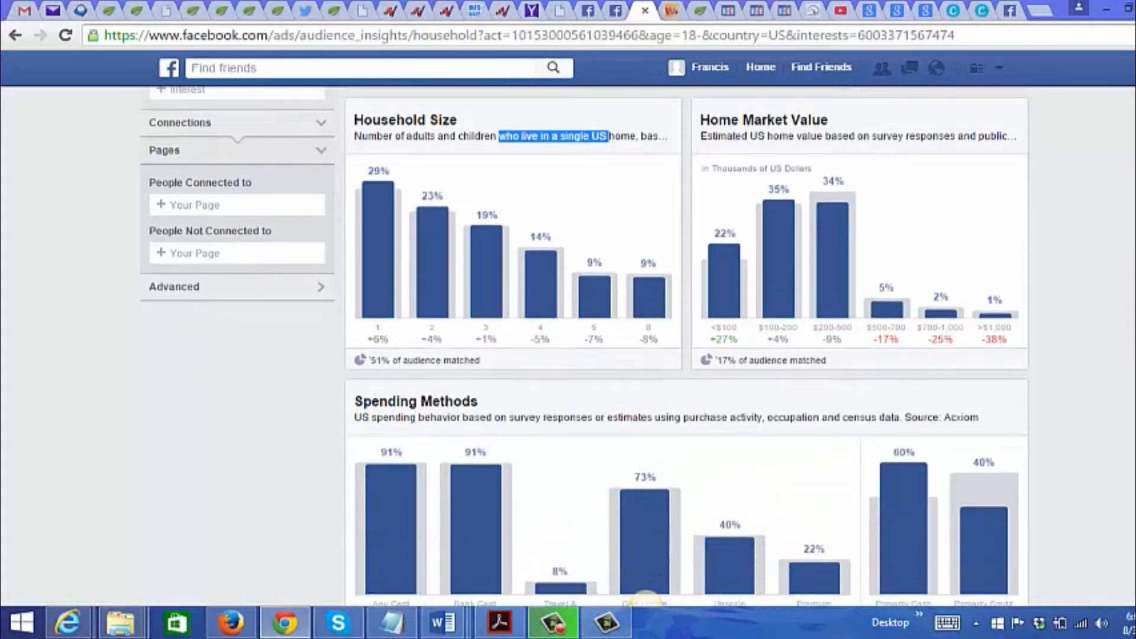
pyautogui.scroll(-1, 645, 599)
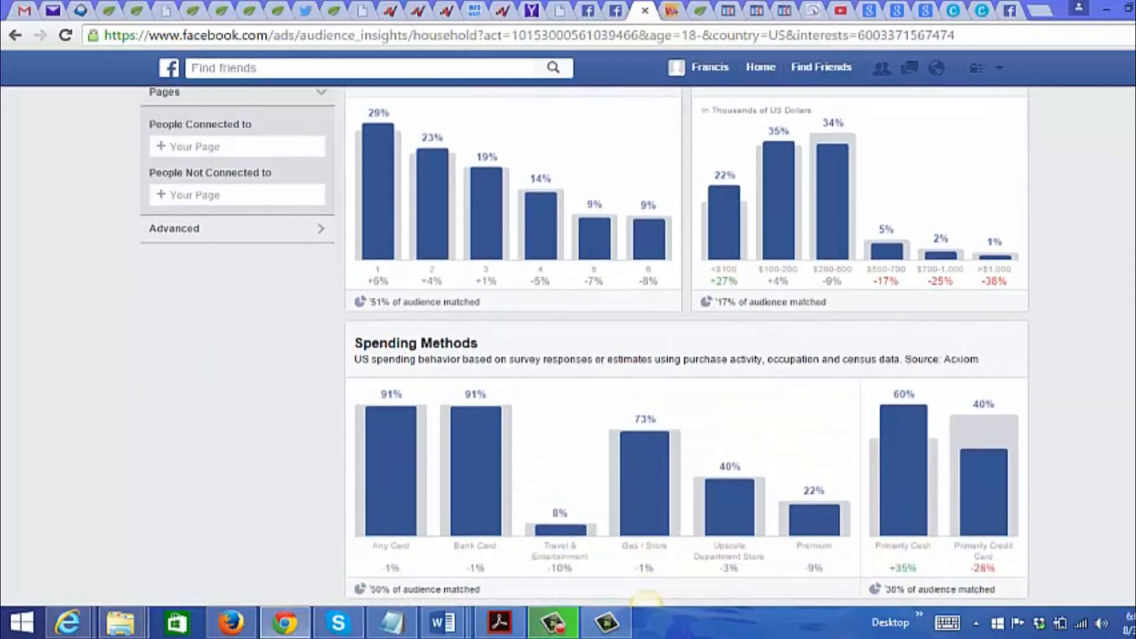
# Open the audience's Purchase data
pyautogui.scroll(10, 645, 598)
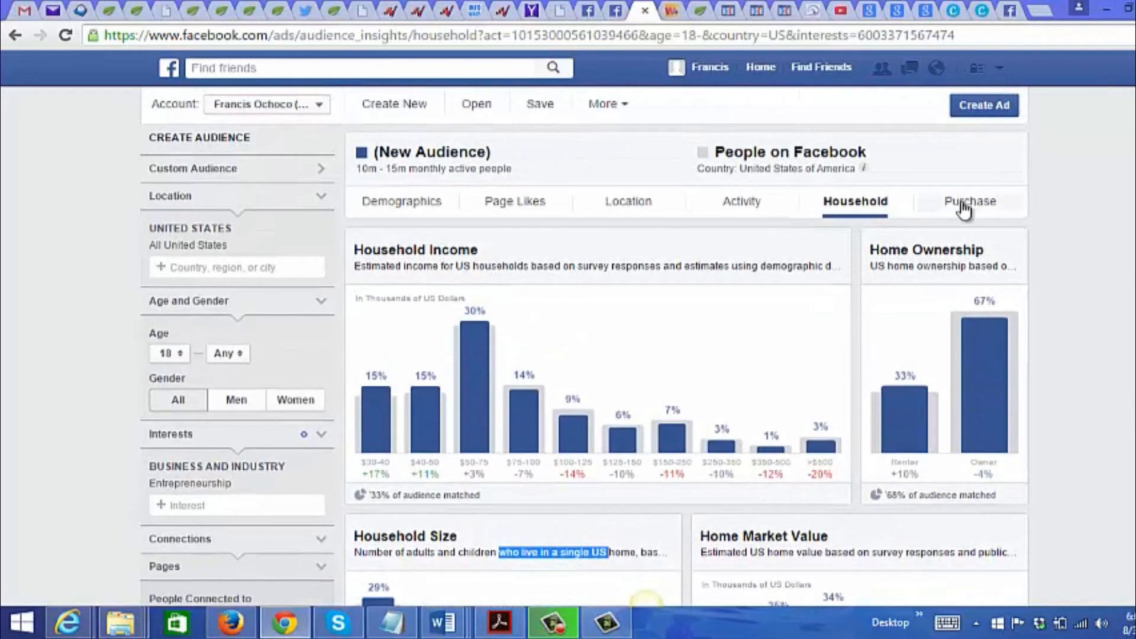
pyautogui.click(965, 204)
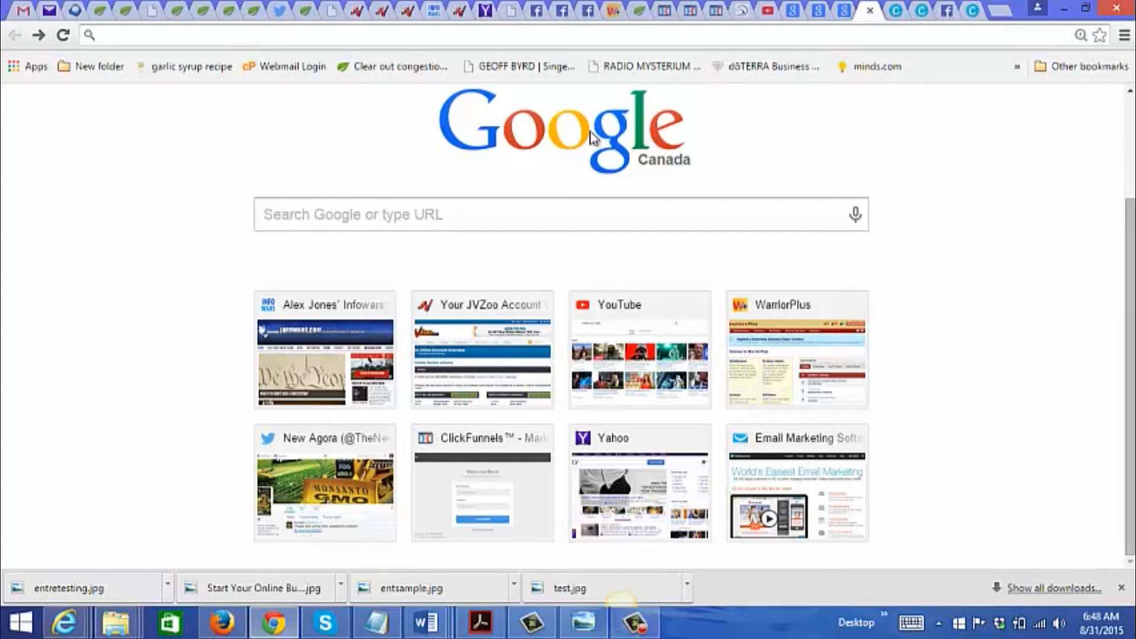
# Search Google Images for "business"
pyautogui.click(340, 214)
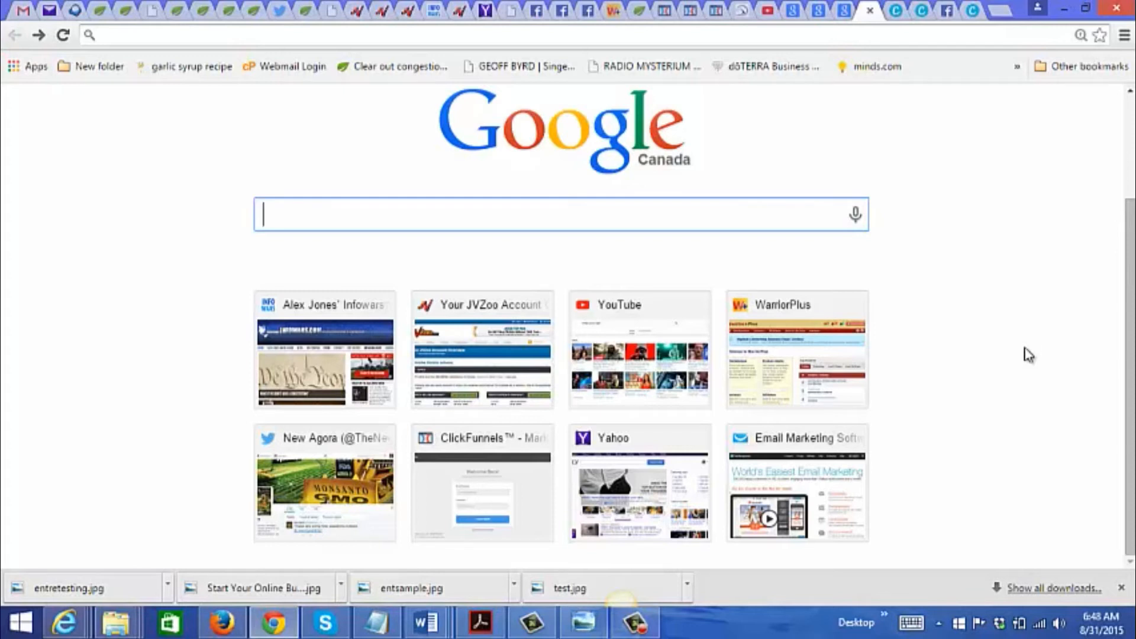
pyautogui.write('business')
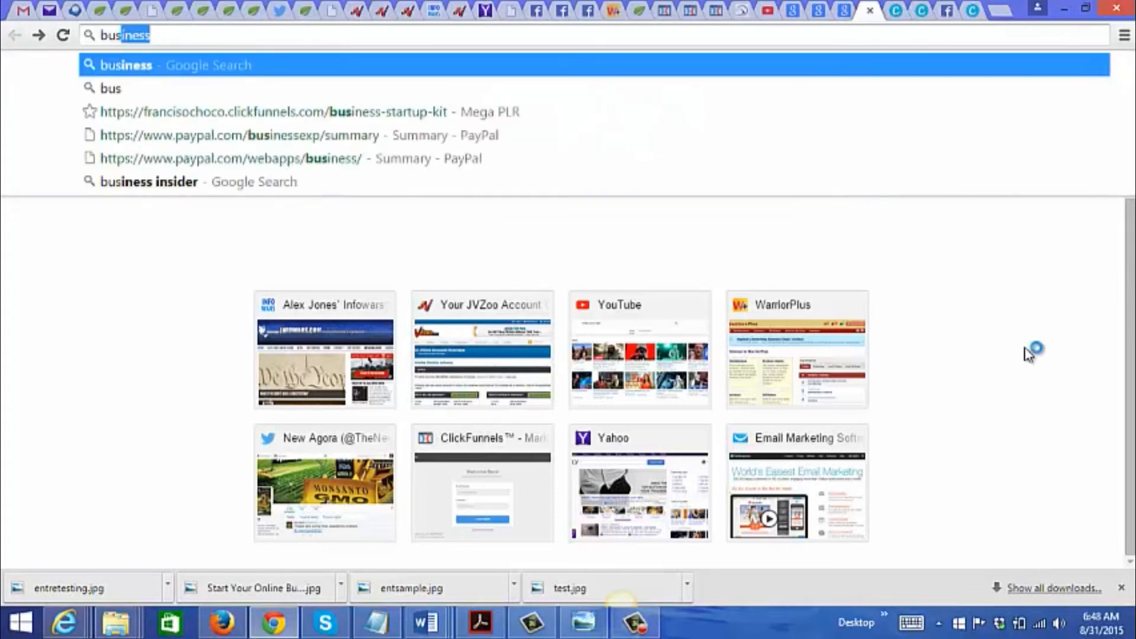
pyautogui.press('Return')
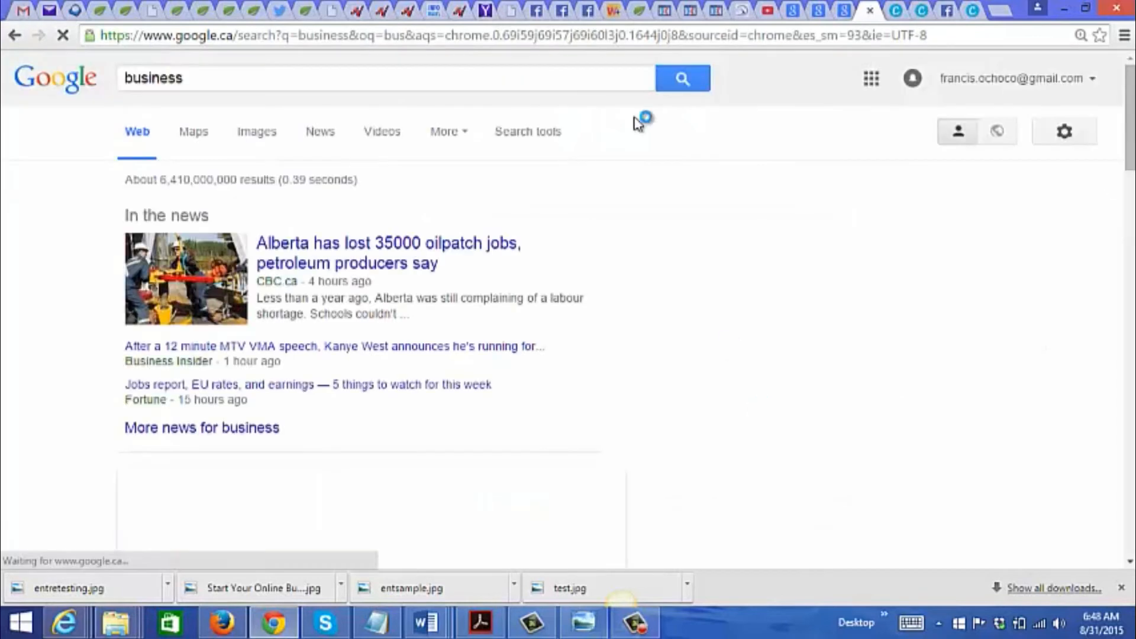
pyautogui.click(262, 134)
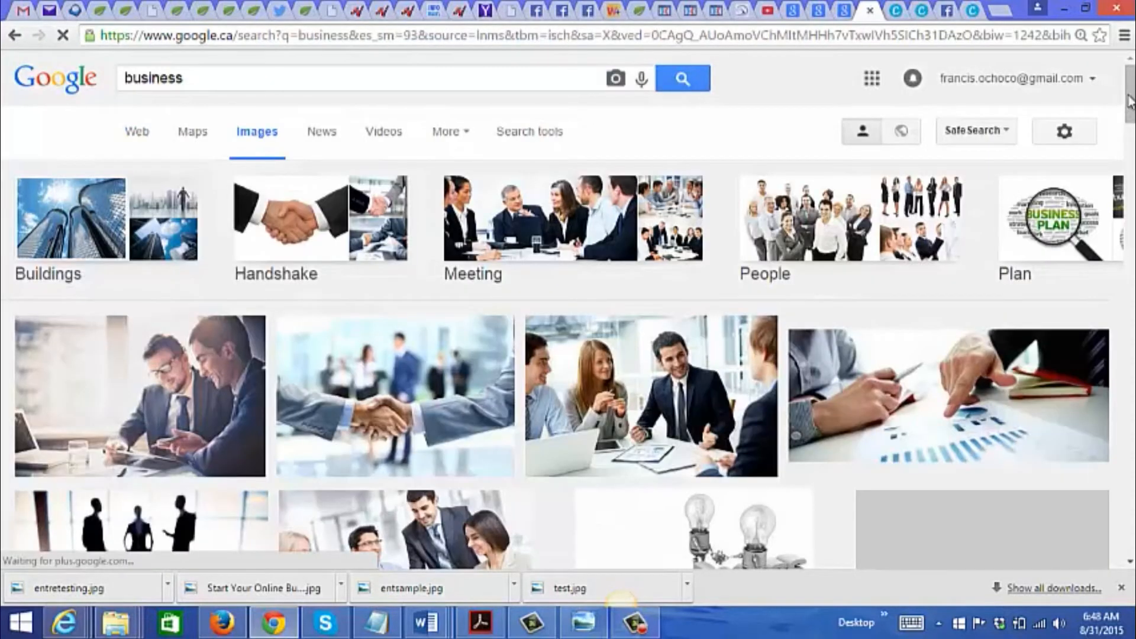
# Save the 1024 × 421 image of hands pointing at a printed bar chart from the results as businessexample.jpg
pyautogui.click(1130, 109)
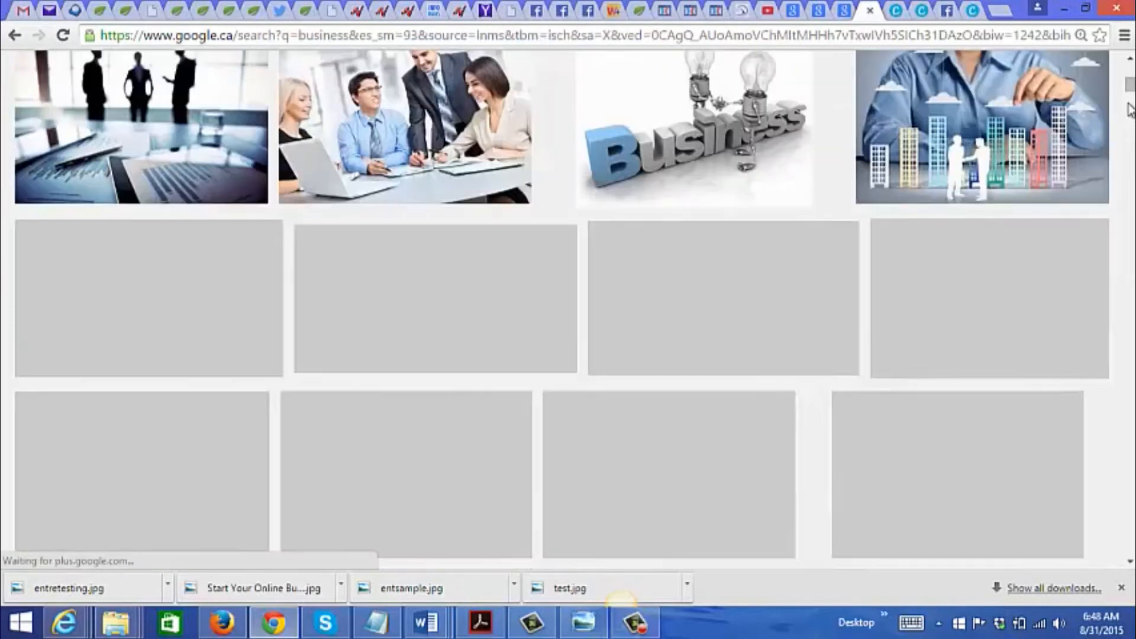
pyautogui.click(1130, 110)
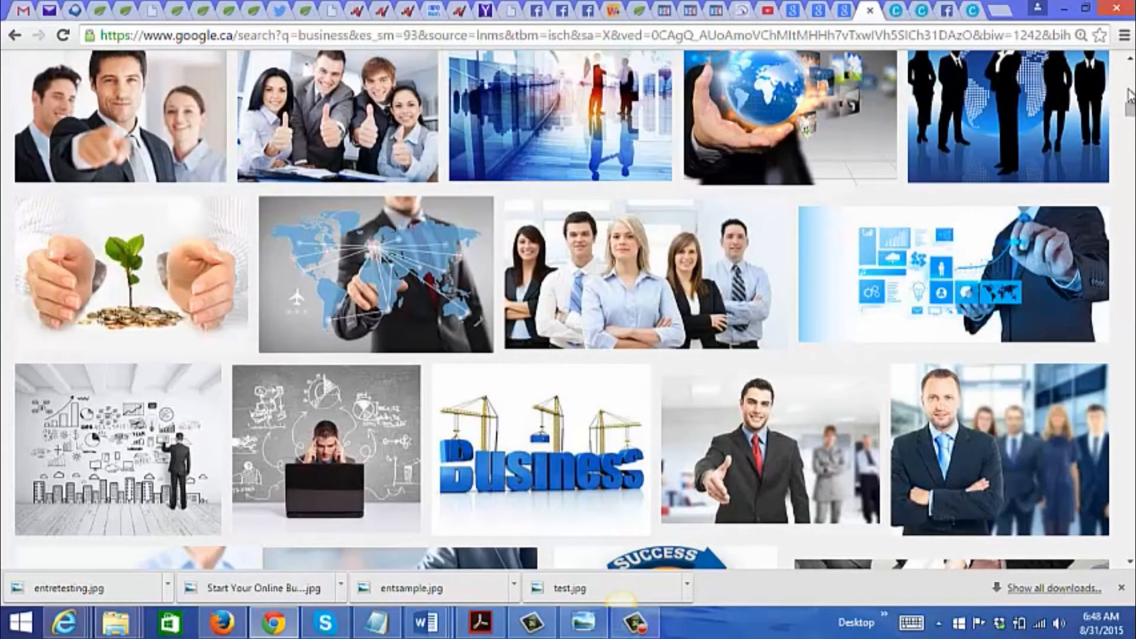
pyautogui.click(1130, 95)
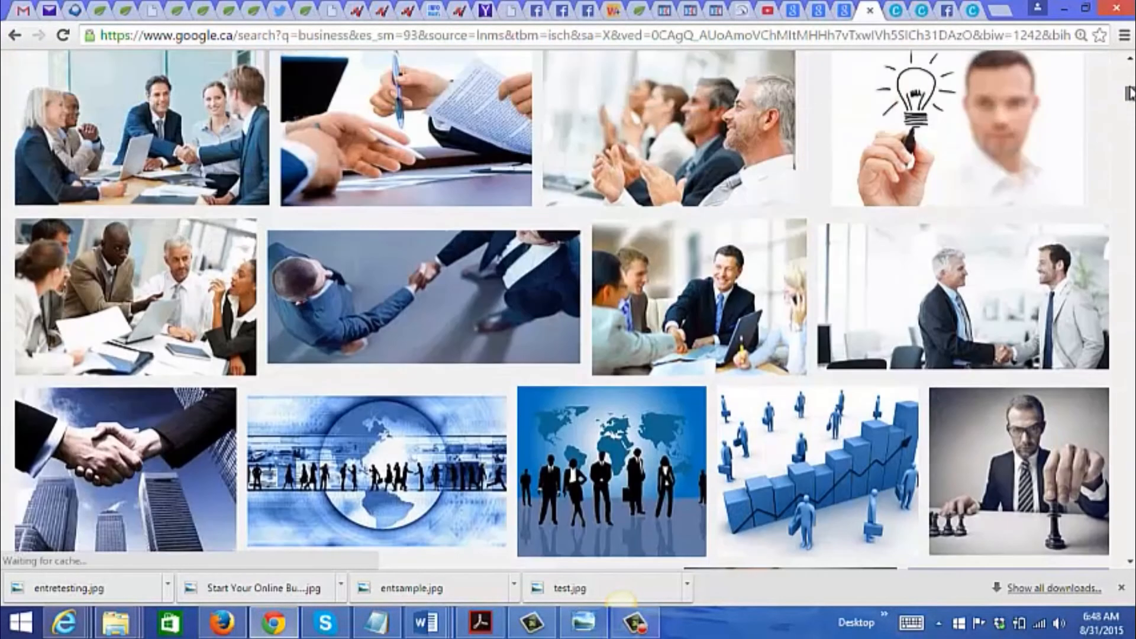
pyautogui.moveTo(1130, 89); pyautogui.dragTo(1130, 81)
pyautogui.scroll(2, 1129, 79)
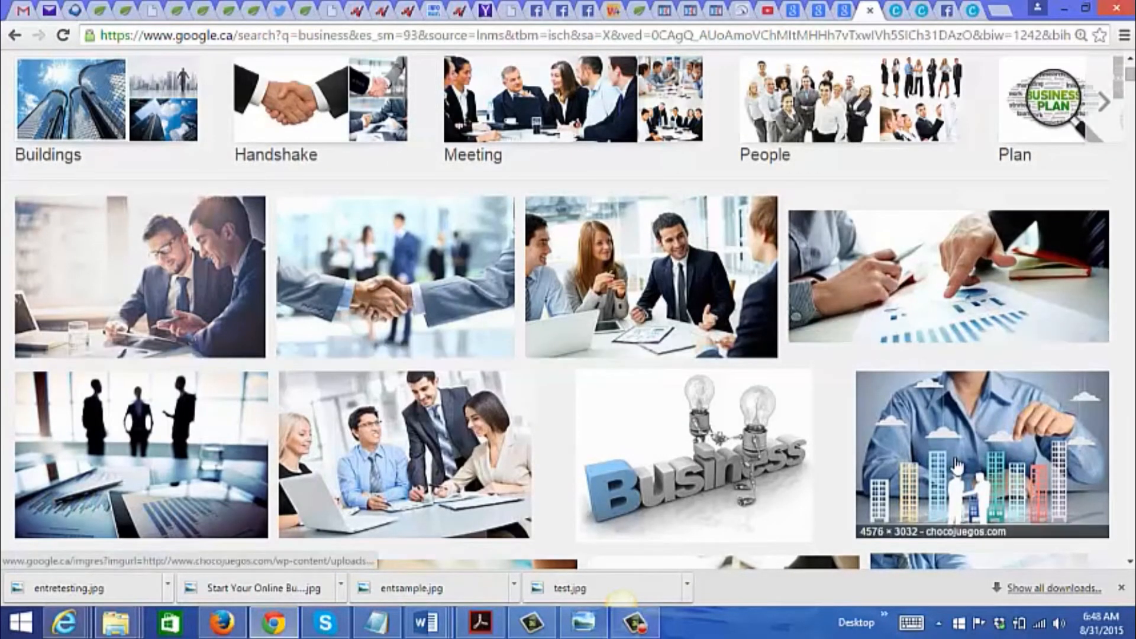
pyautogui.rightClick(877, 311)
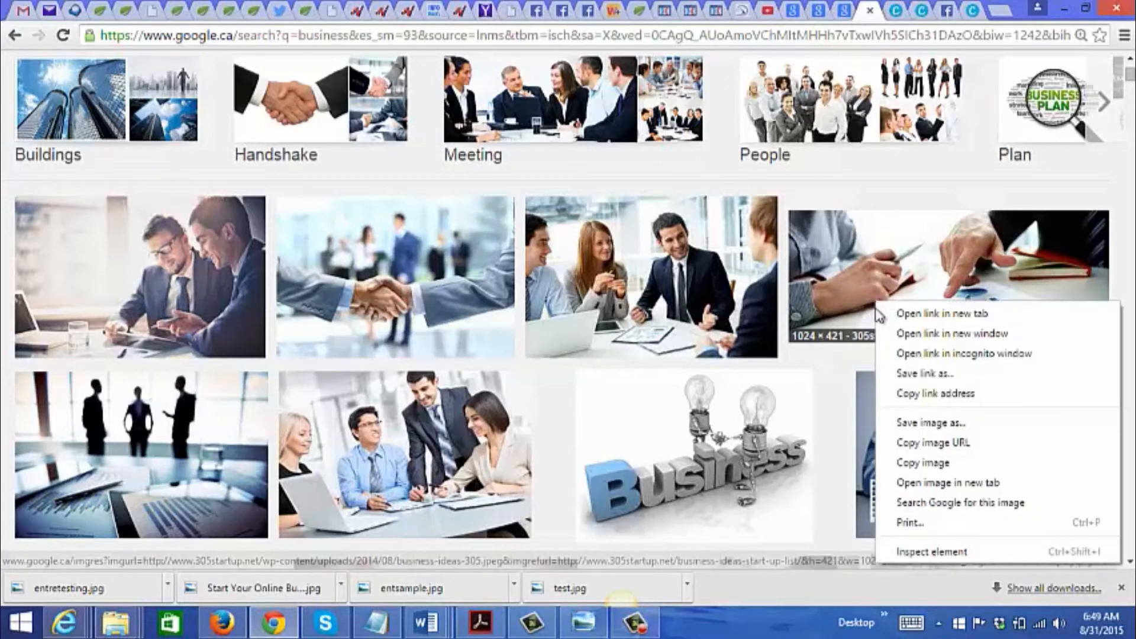
pyautogui.click(911, 426)
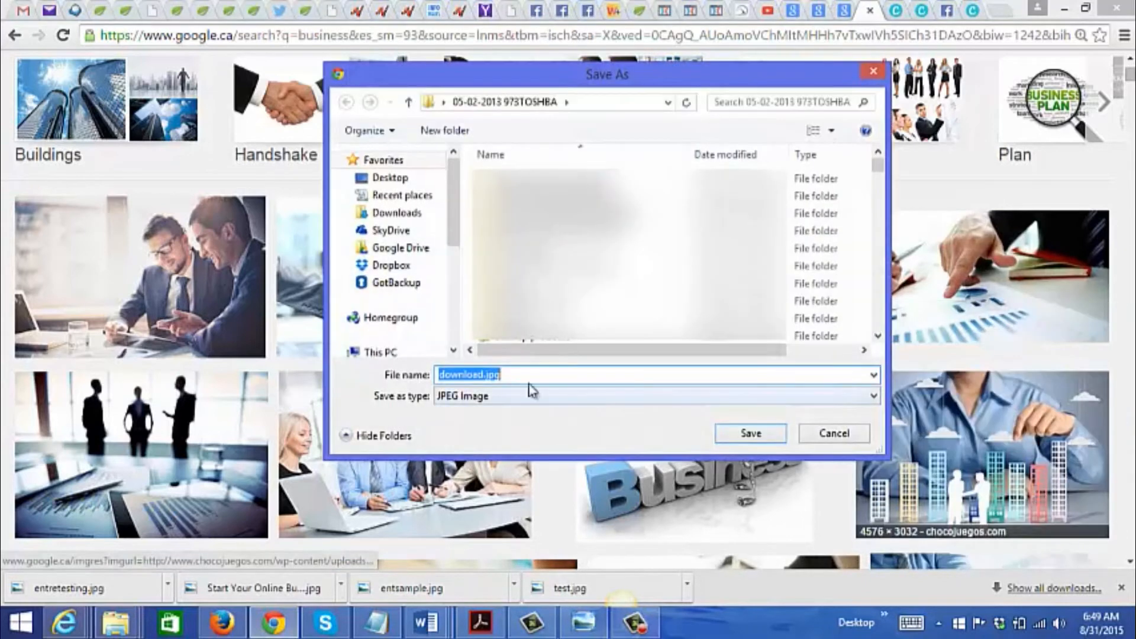
pyautogui.click(472, 374)
pyautogui.moveTo(439, 375); pyautogui.dragTo(485, 376)
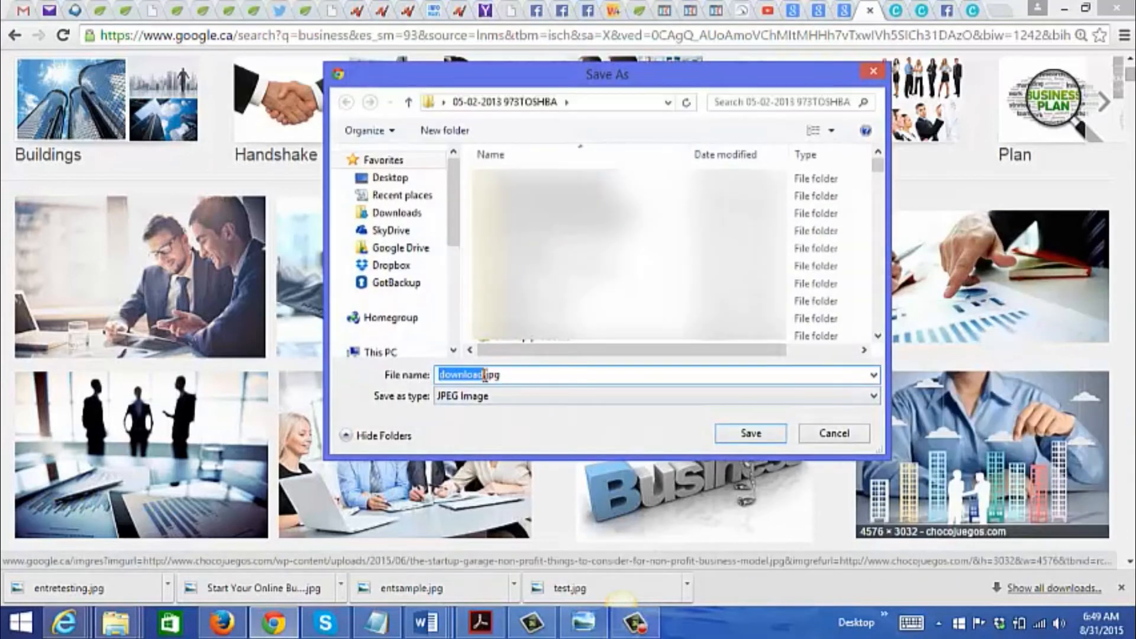
pyautogui.write('business')
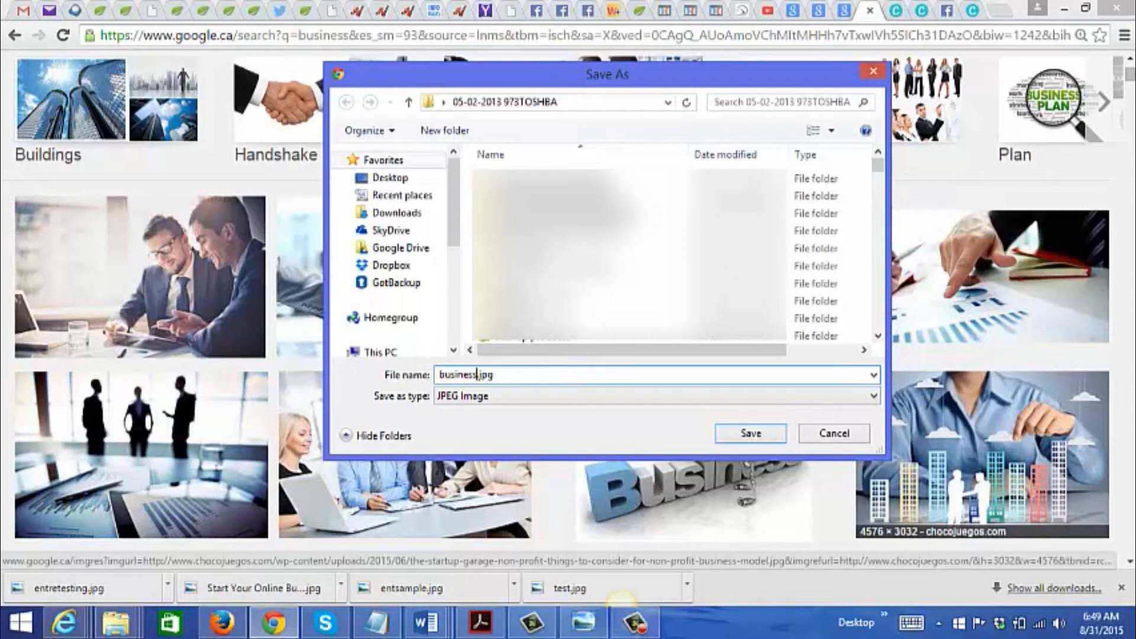
pyautogui.write('example')
pyautogui.click(740, 434)
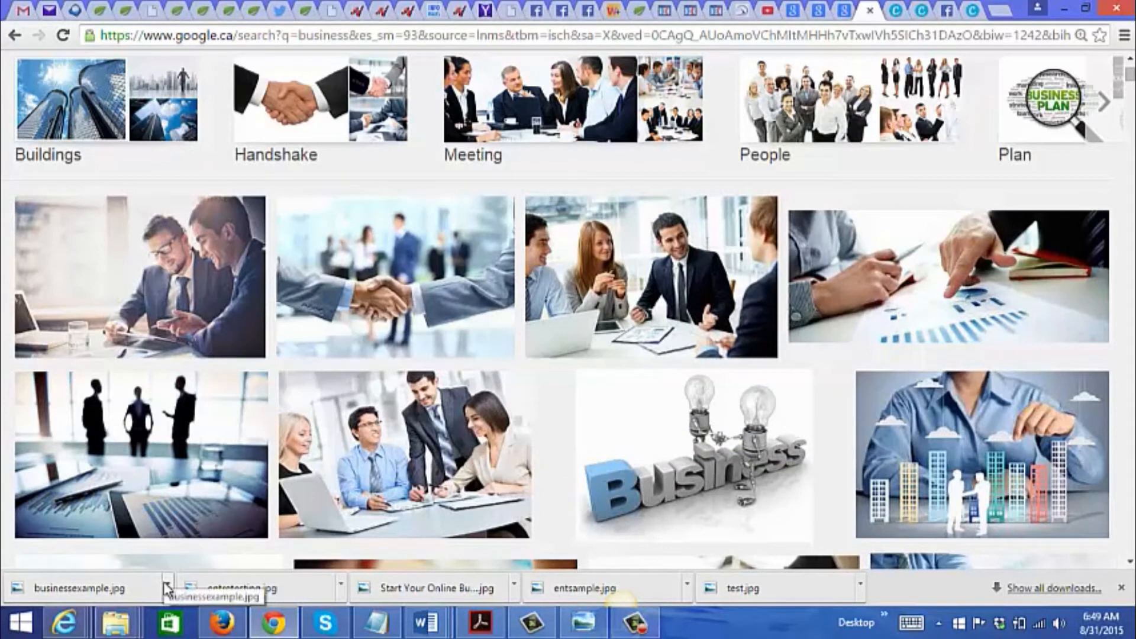
# Switch to Canva and start a new Presentation design (1024px × 768px)
pyautogui.click(895, 13)
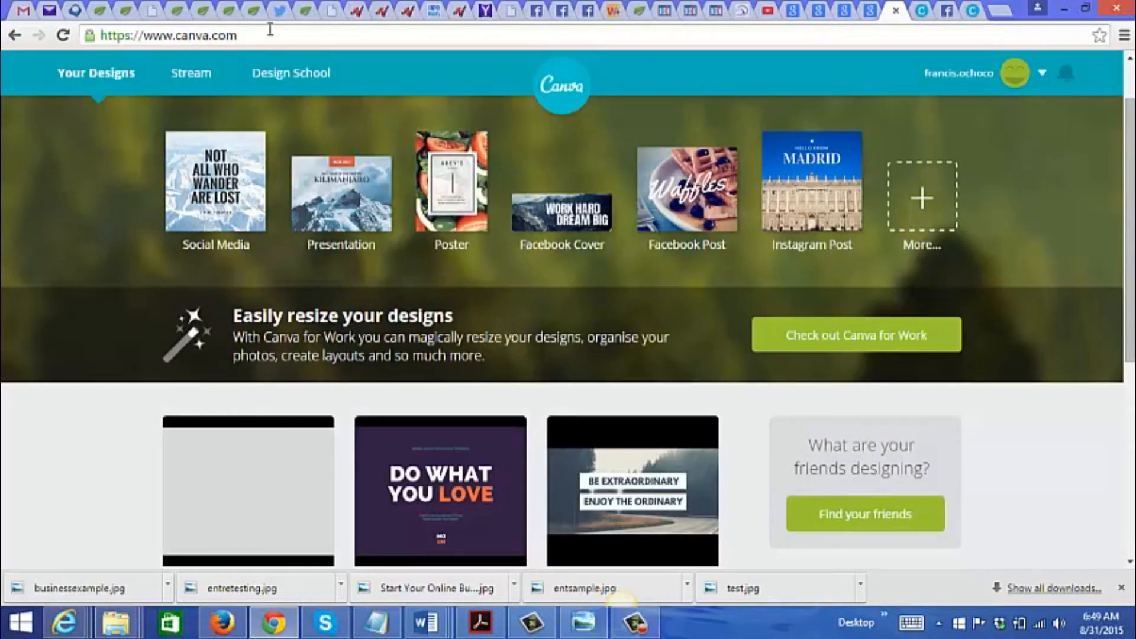
pyautogui.scroll(-3, 796, 183)
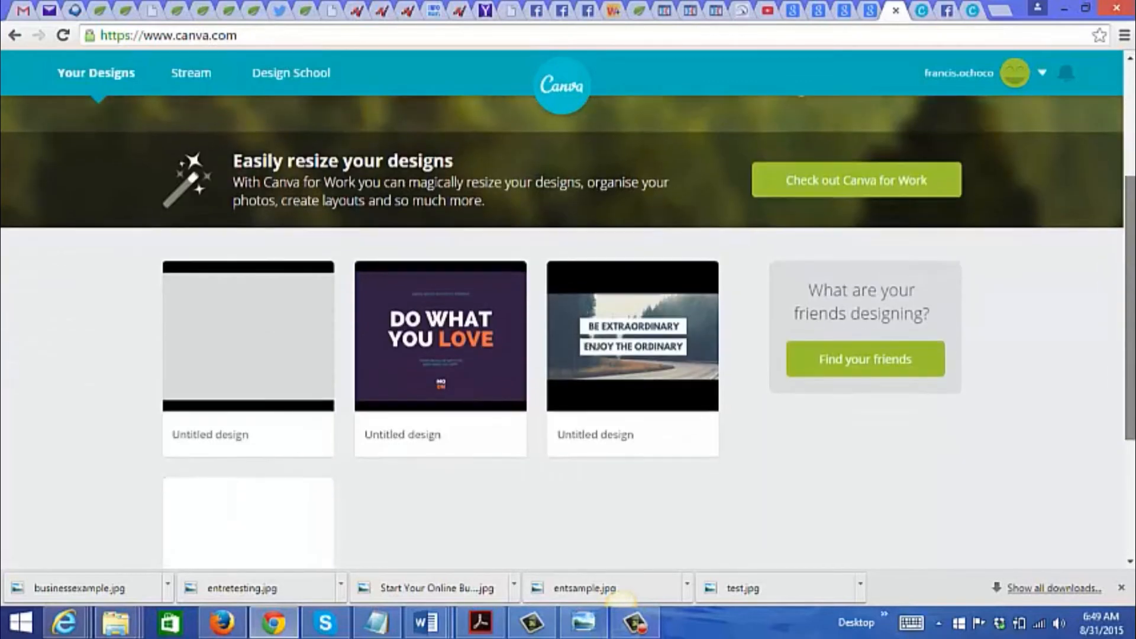
pyautogui.moveTo(1132, 290); pyautogui.dragTo(1130, 185)
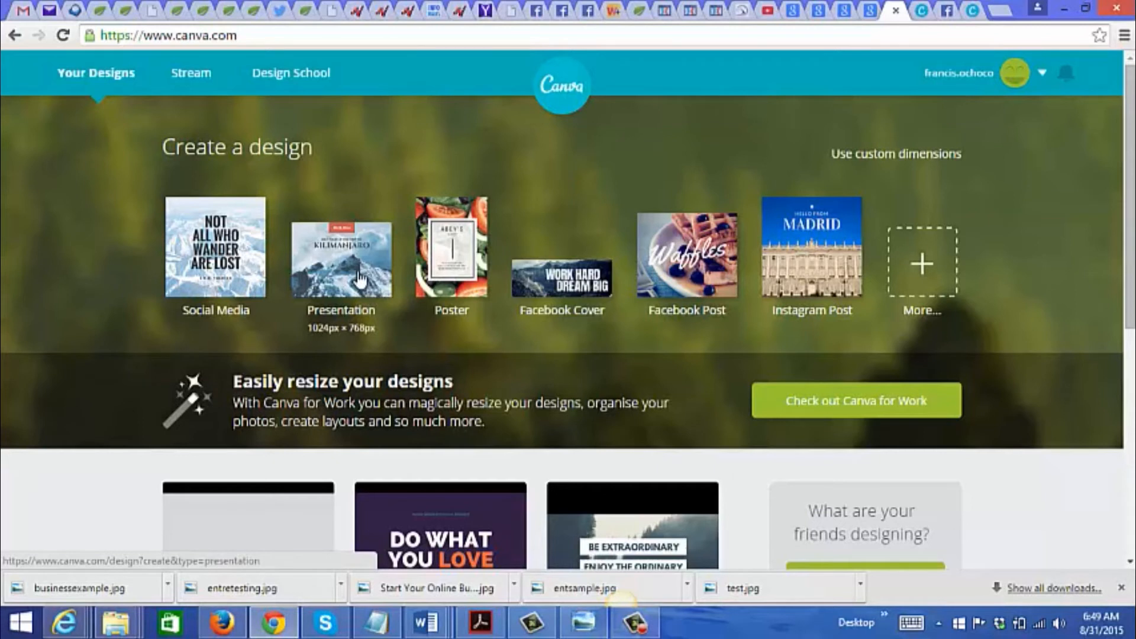
pyautogui.click(349, 244)
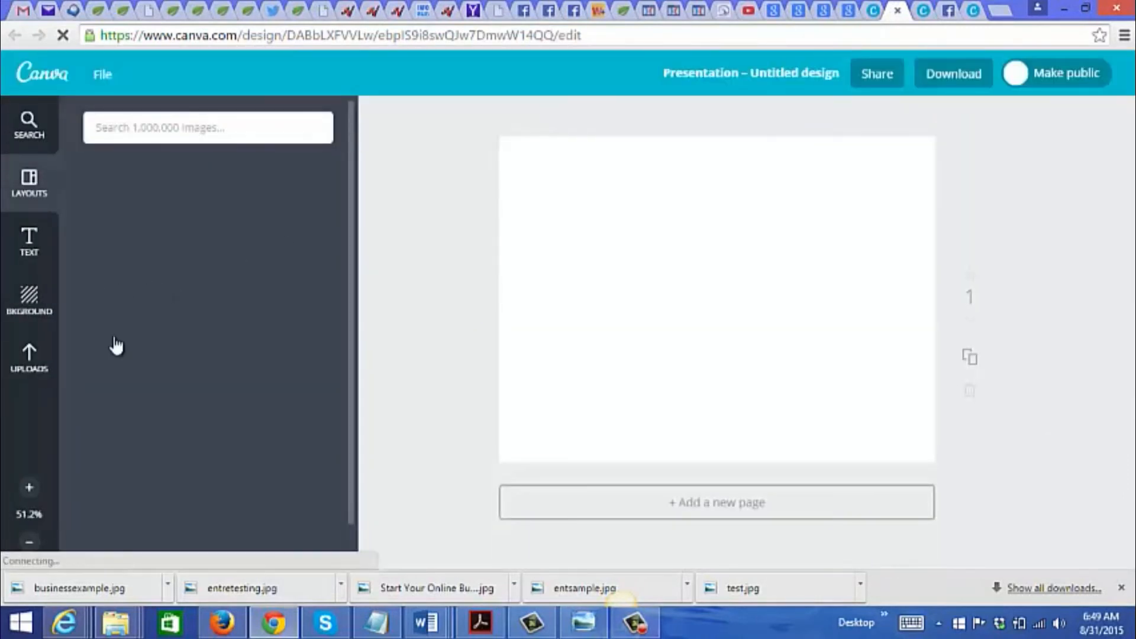
# Upload businessexample.jpg to the design's own images
pyautogui.click(29, 362)
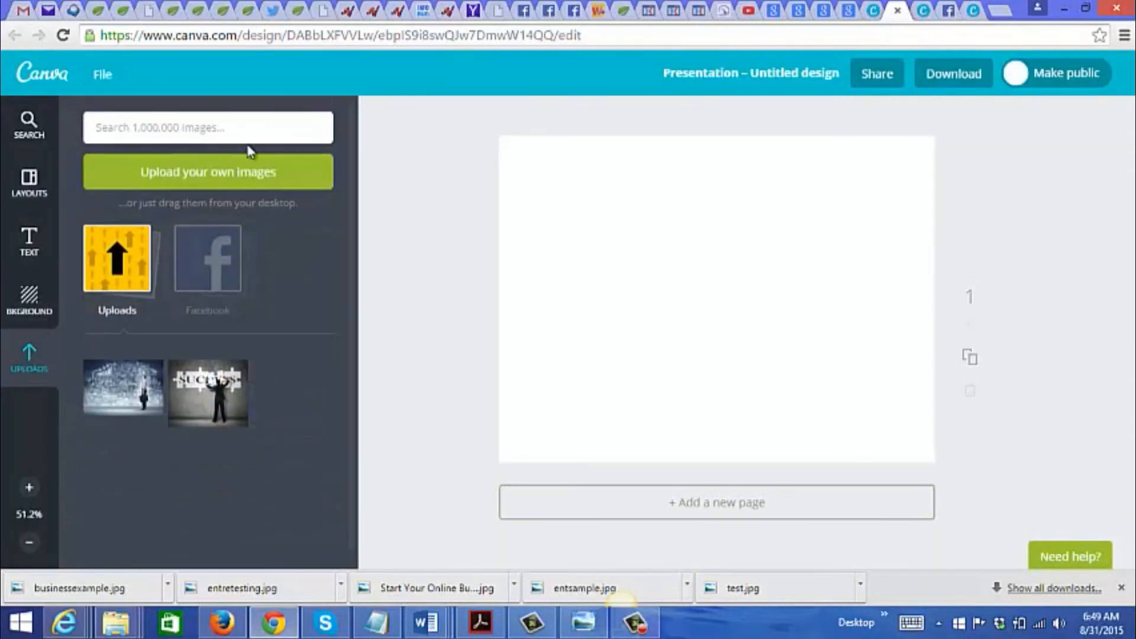
pyautogui.click(236, 175)
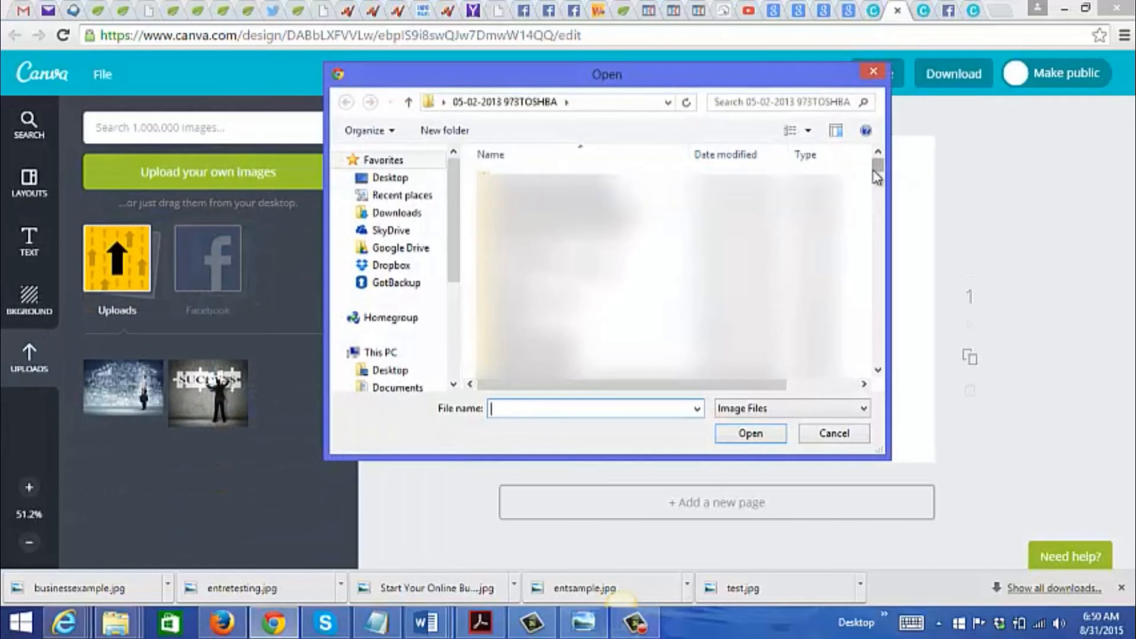
pyautogui.moveTo(877, 169); pyautogui.dragTo(876, 360)
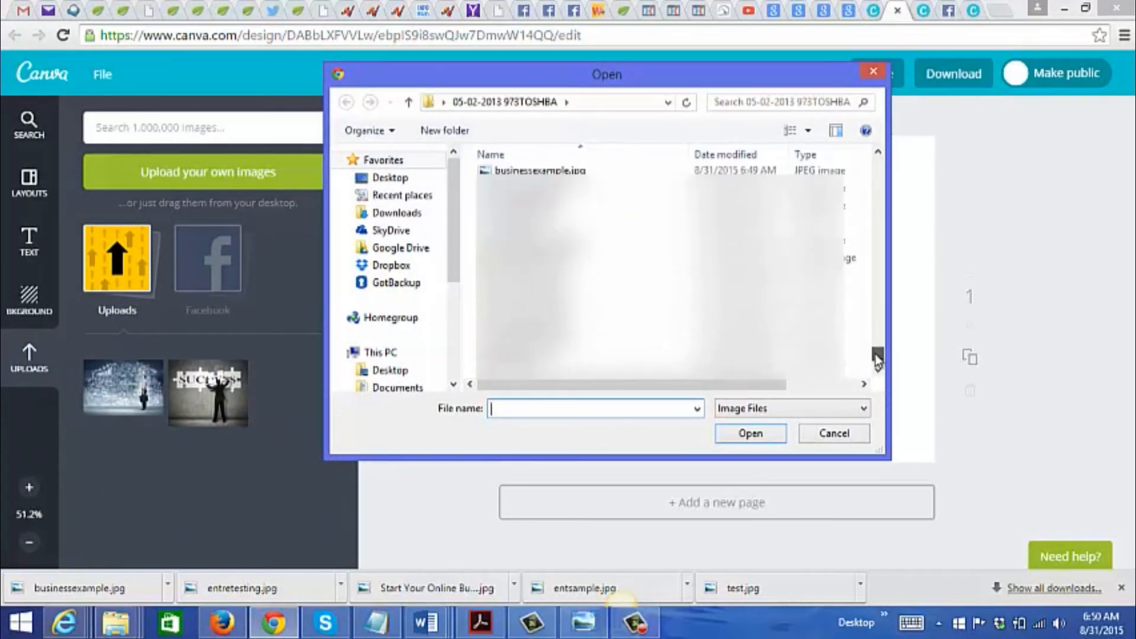
pyautogui.click(556, 170)
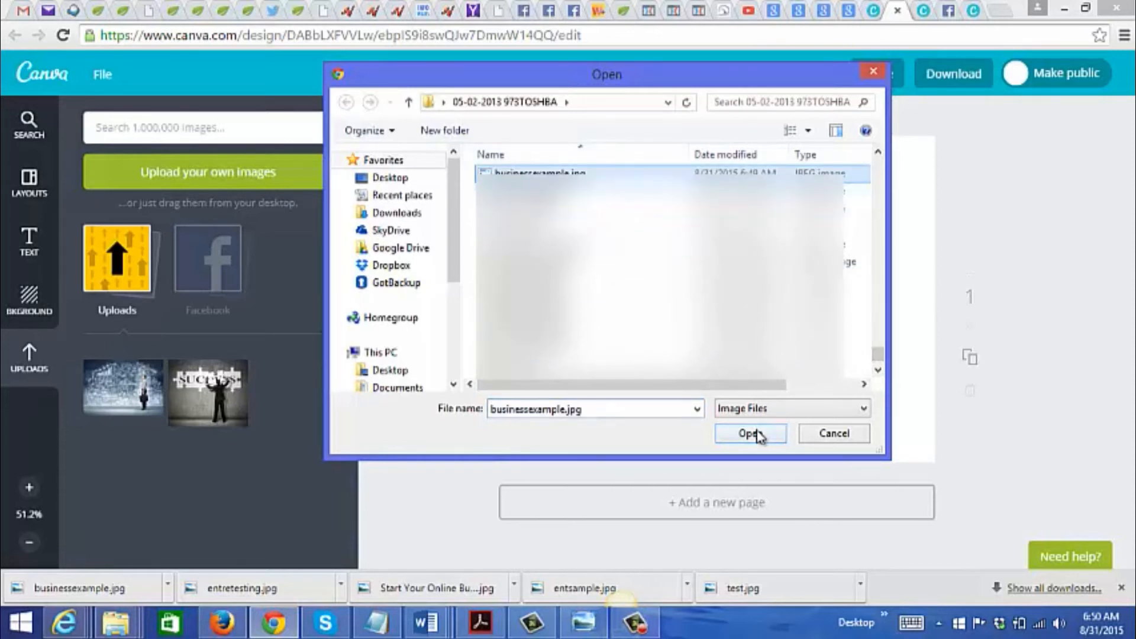
pyautogui.click(750, 433)
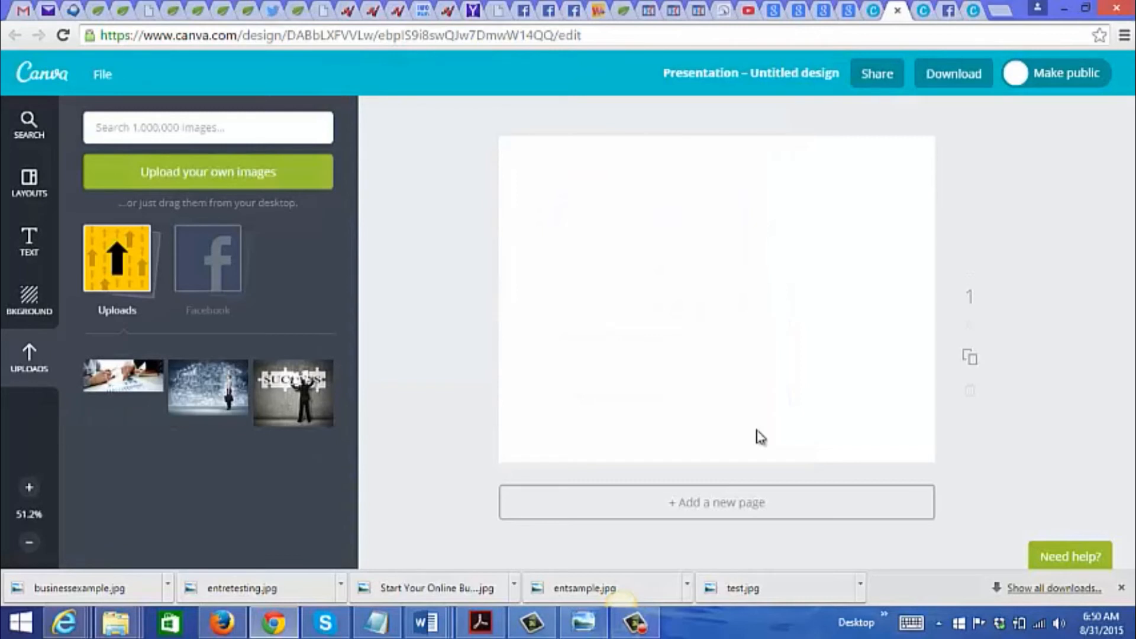
# Place the uploaded image of hands pointing at a chart on the page and enlarge it to cover the whole page
pyautogui.click(133, 381)
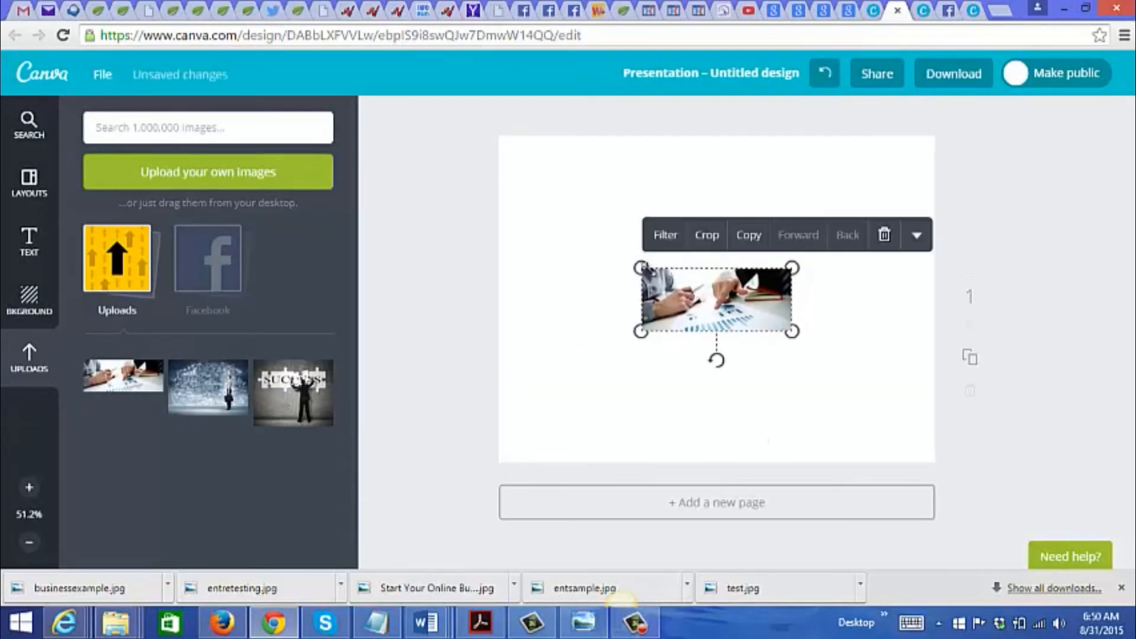
pyautogui.moveTo(640, 267); pyautogui.dragTo(565, 211)
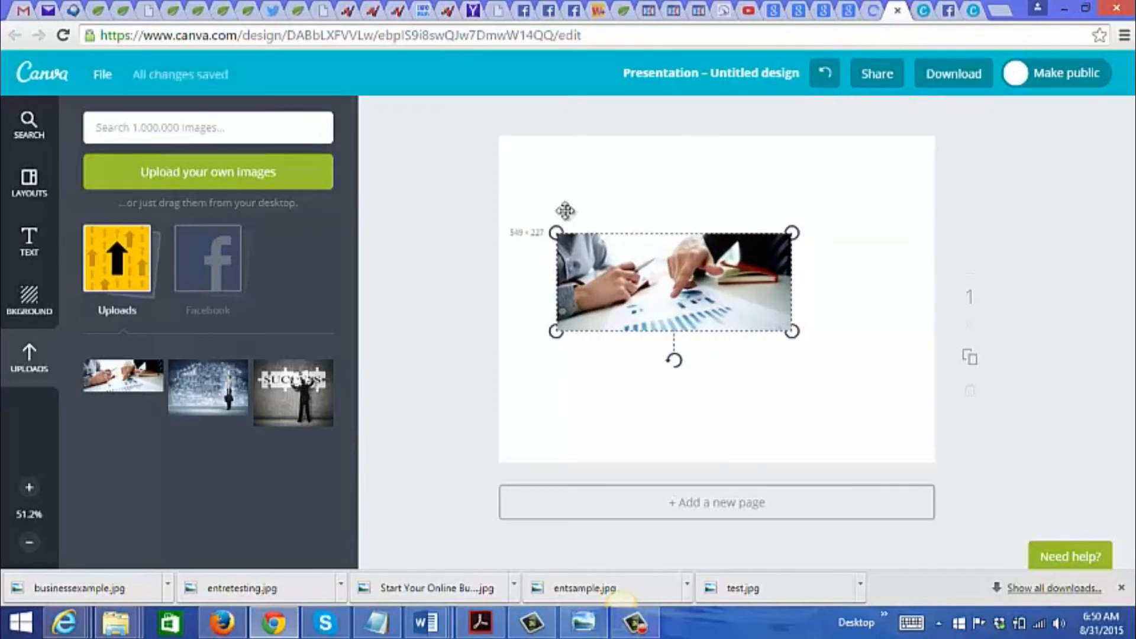
pyautogui.moveTo(561, 213); pyautogui.dragTo(515, 188)
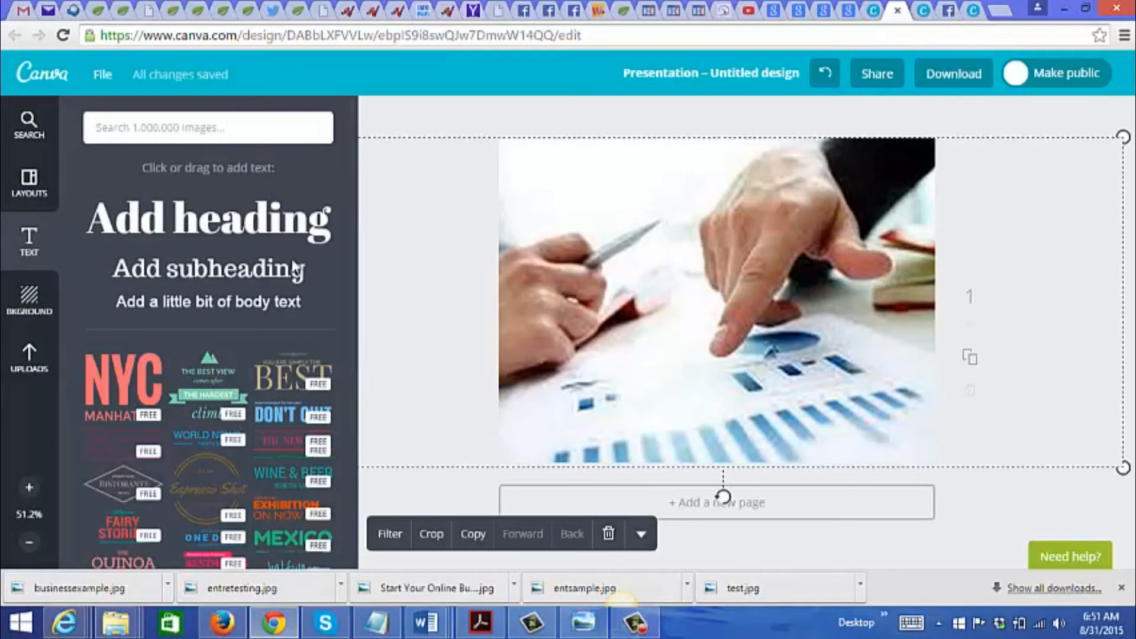
# Add a heading over the image that reads "Start an online business with this free report"
pyautogui.click(221, 228)
pyautogui.click(703, 316)
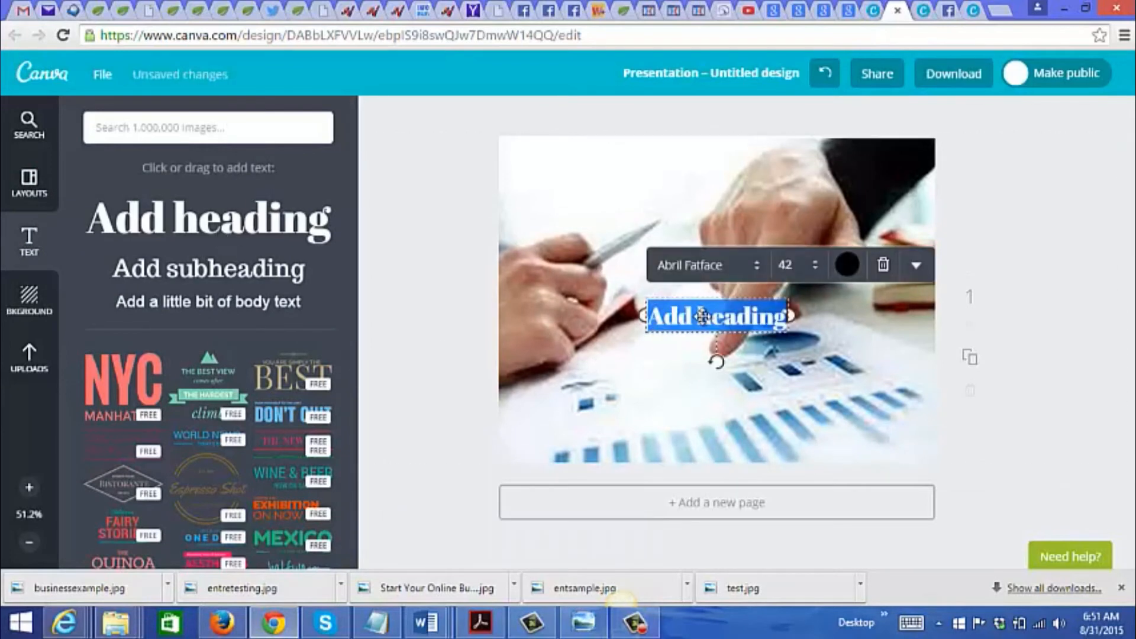
pyautogui.moveTo(702, 315); pyautogui.dragTo(788, 315)
pyautogui.click(699, 316)
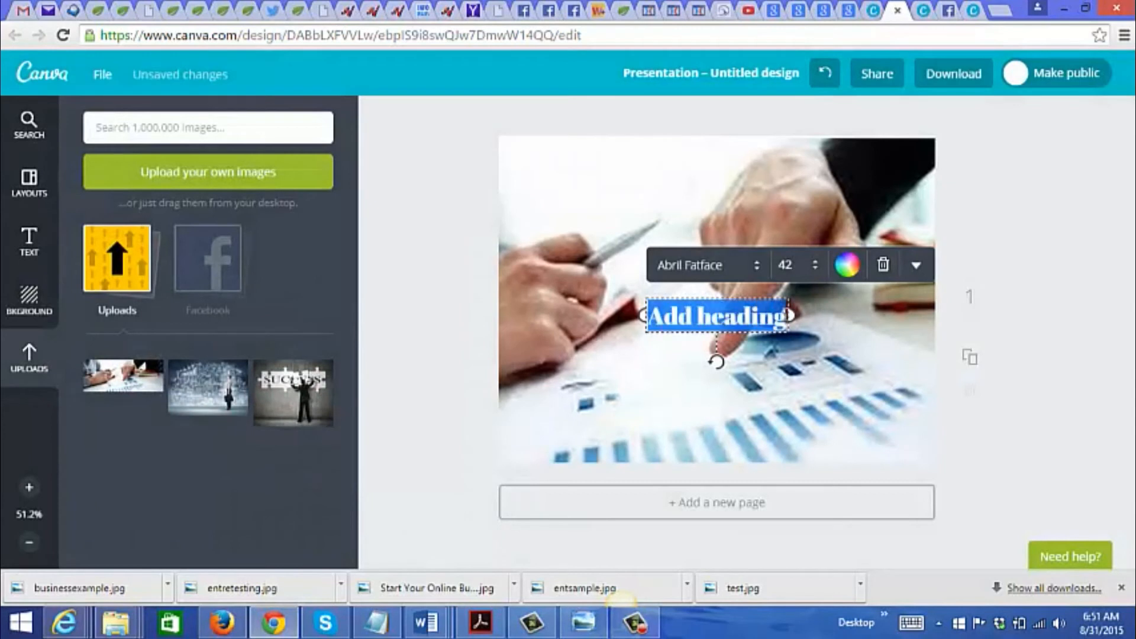
pyautogui.write('St')
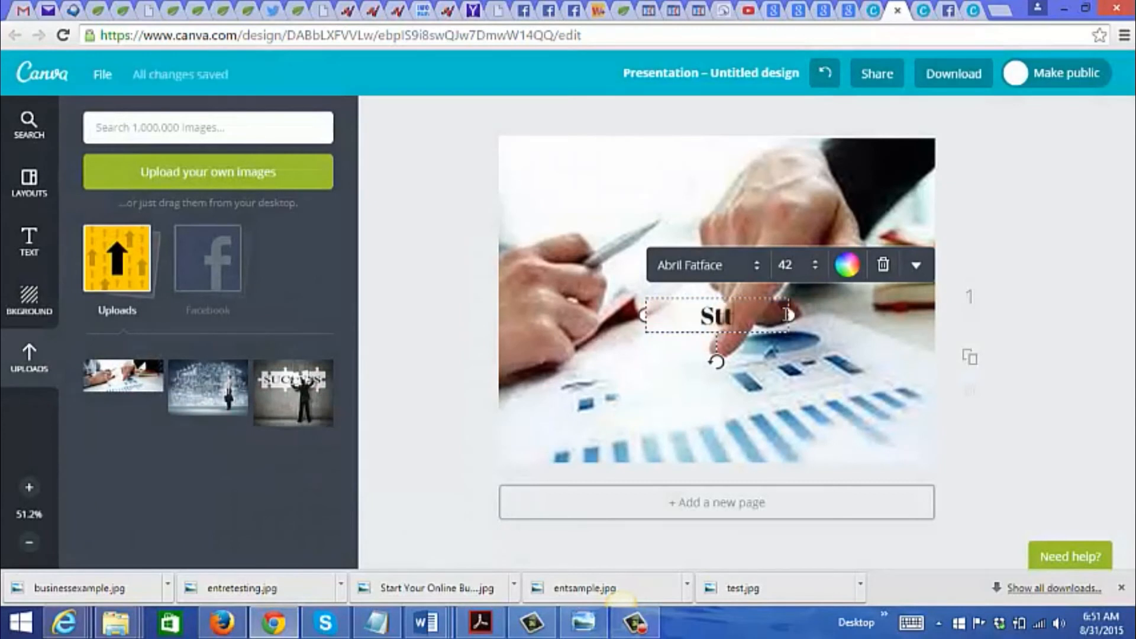
pyautogui.write('art an onlin')
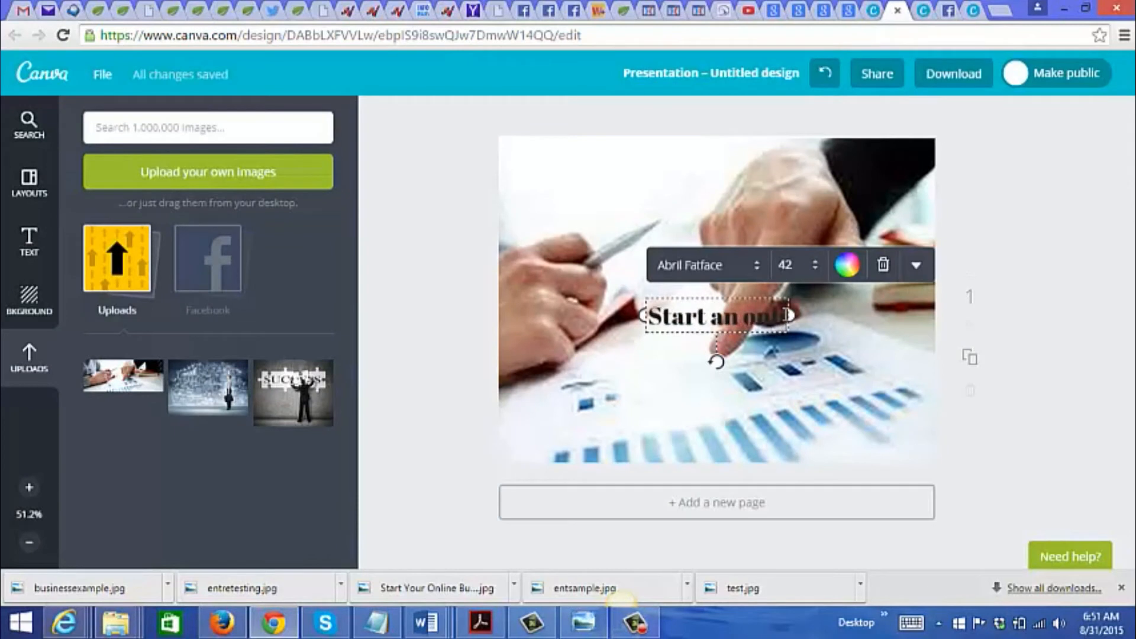
pyautogui.write('e business')
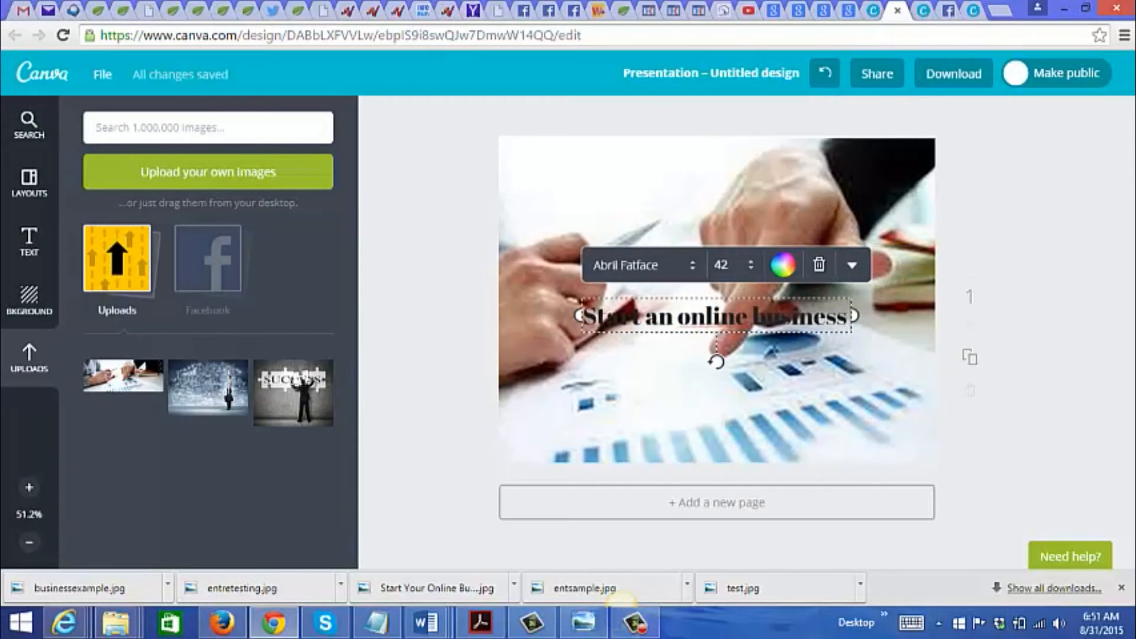
pyautogui.moveTo(618, 634)
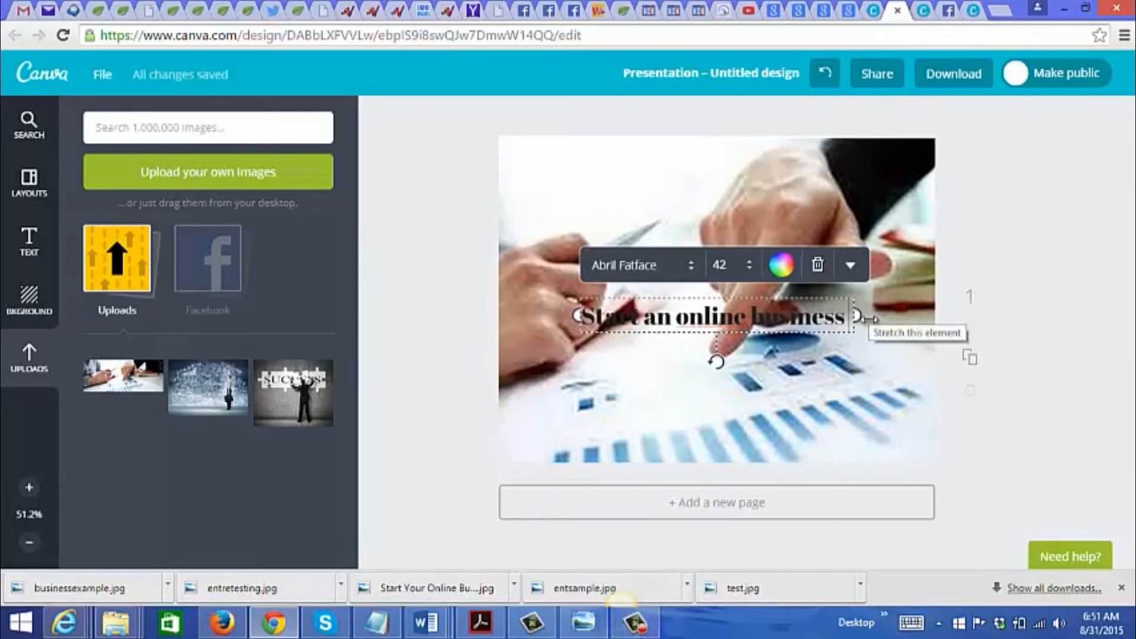
pyautogui.write('with theis')
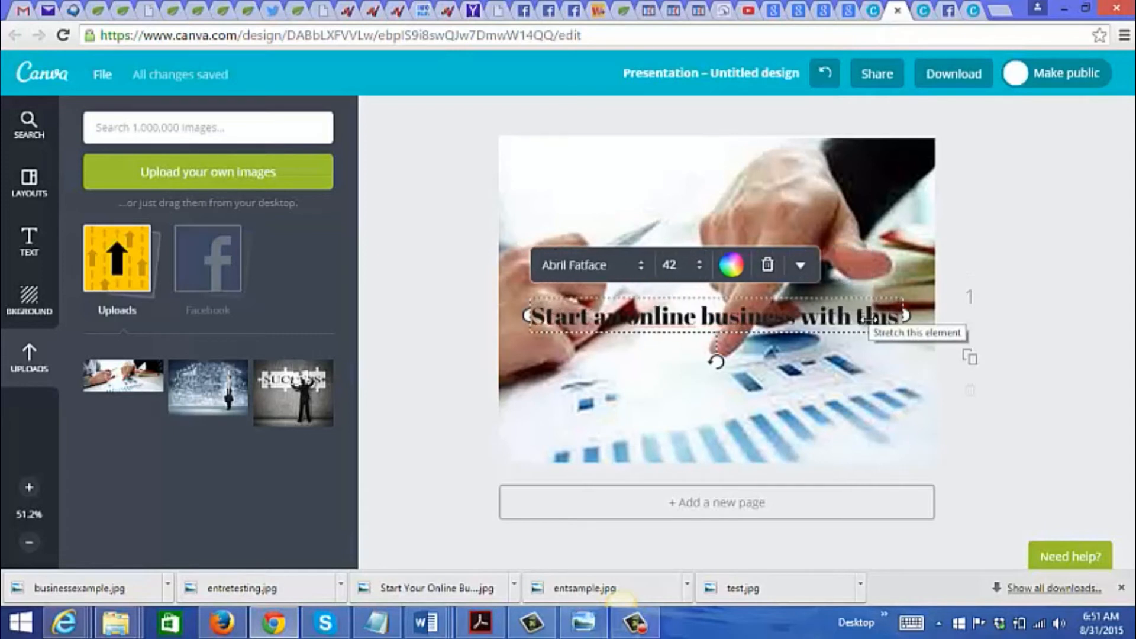
pyautogui.write(' free report')
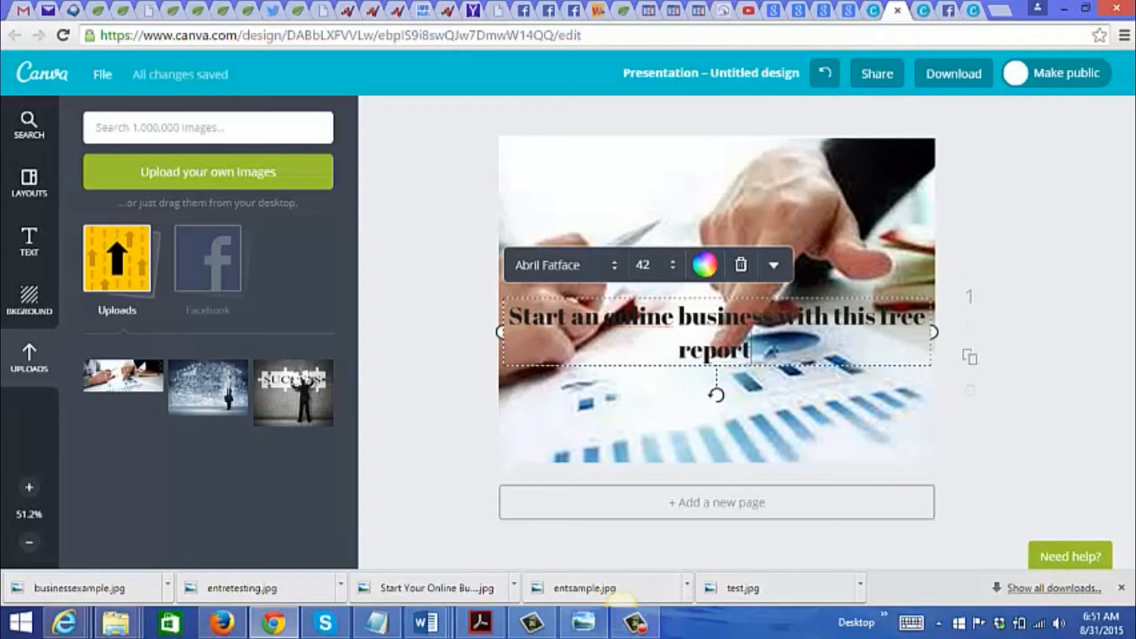
# Change the colour of the whole heading text to red
pyautogui.moveTo(510, 312); pyautogui.dragTo(753, 366)
pyautogui.click(584, 309)
pyautogui.moveTo(508, 313); pyautogui.dragTo(764, 350)
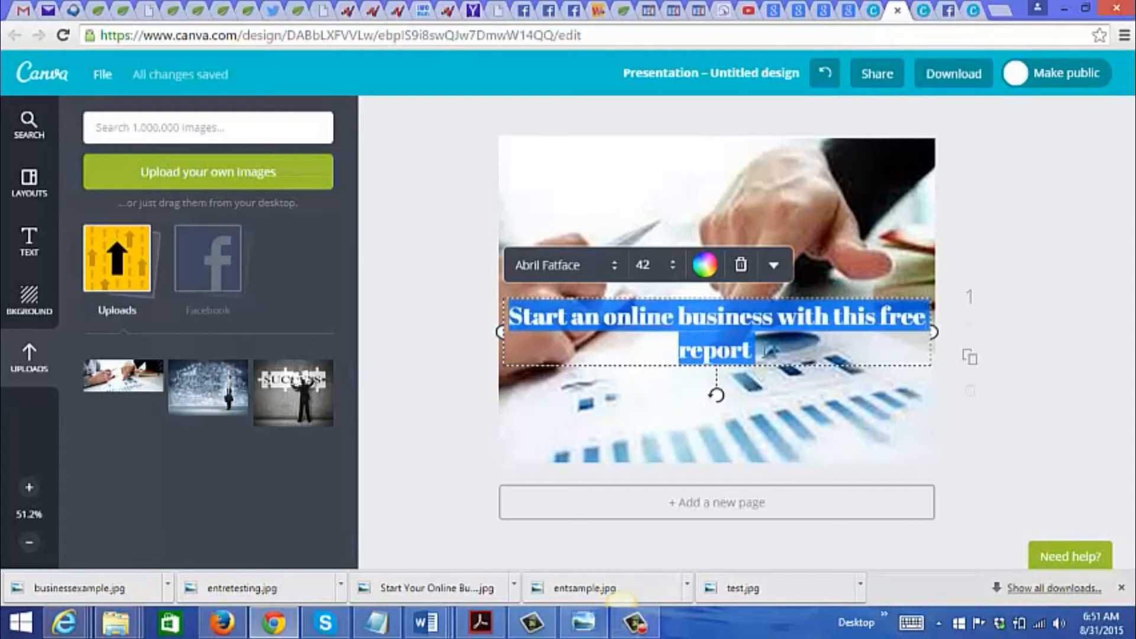
pyautogui.click(707, 266)
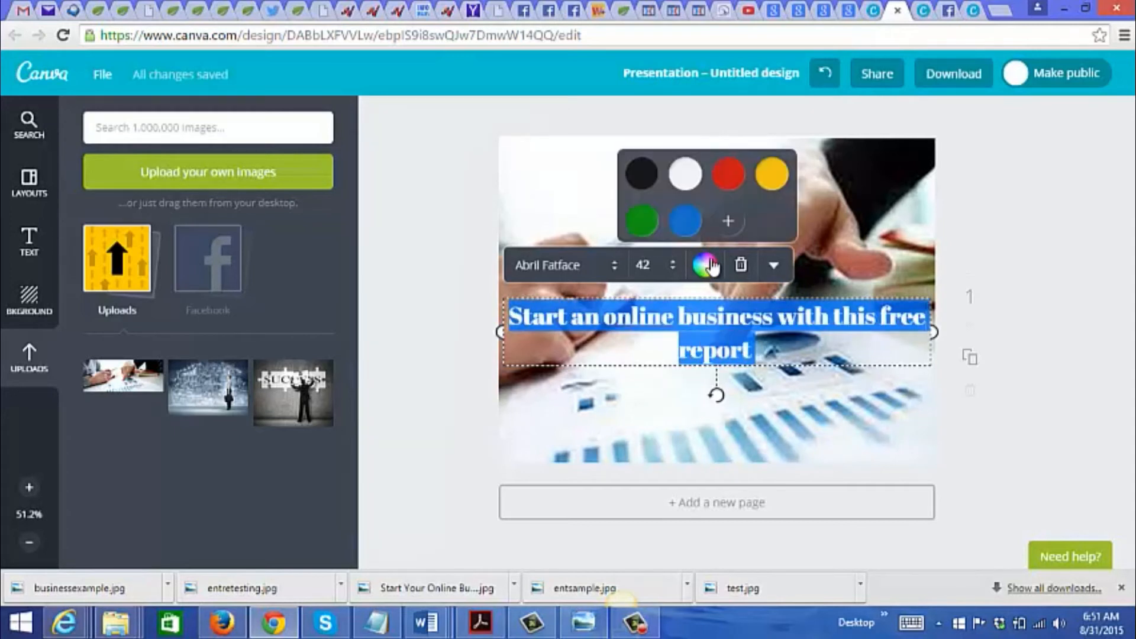
pyautogui.click(731, 187)
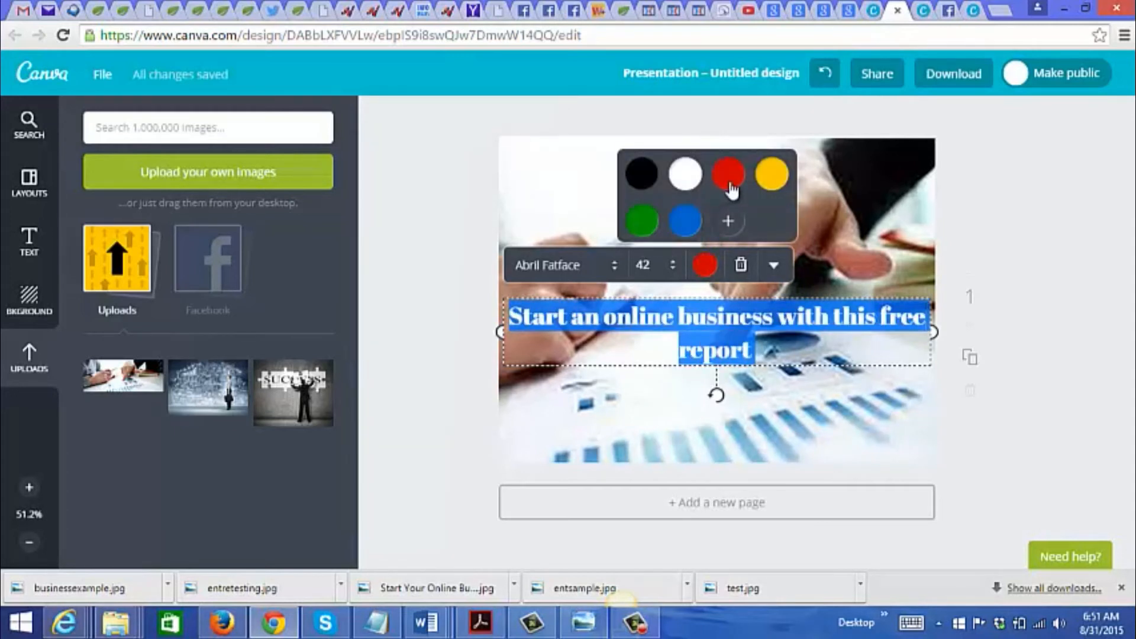
pyautogui.click(1039, 340)
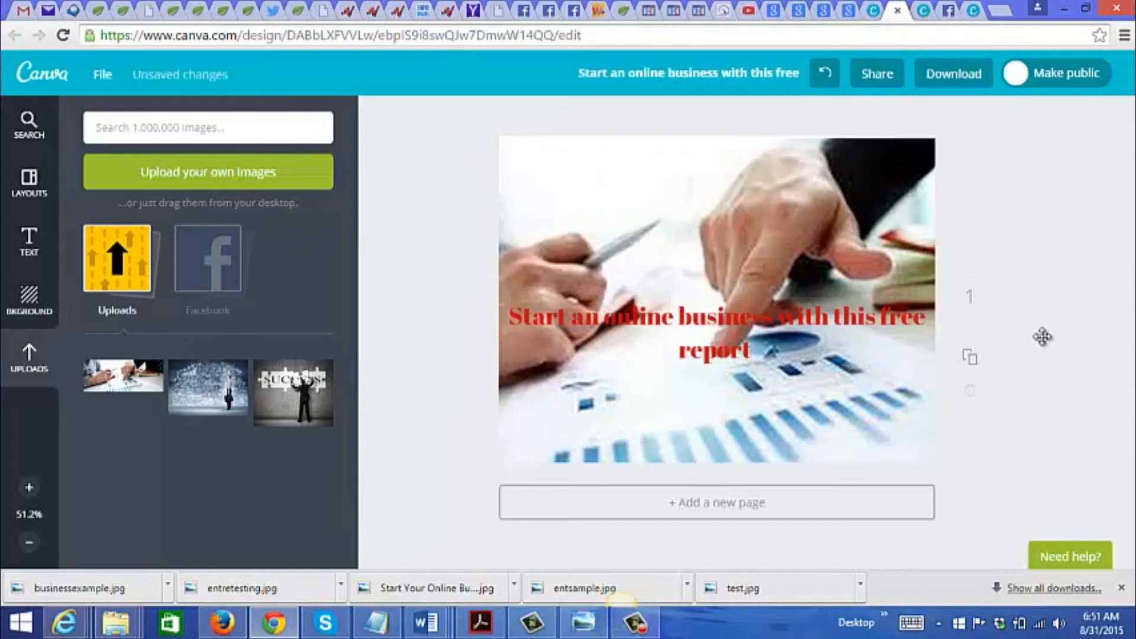
# Deselect everything on the page and download the design as a JPG image for web
pyautogui.click(760, 323)
pyautogui.moveTo(739, 316); pyautogui.dragTo(743, 351)
pyautogui.click(1076, 358)
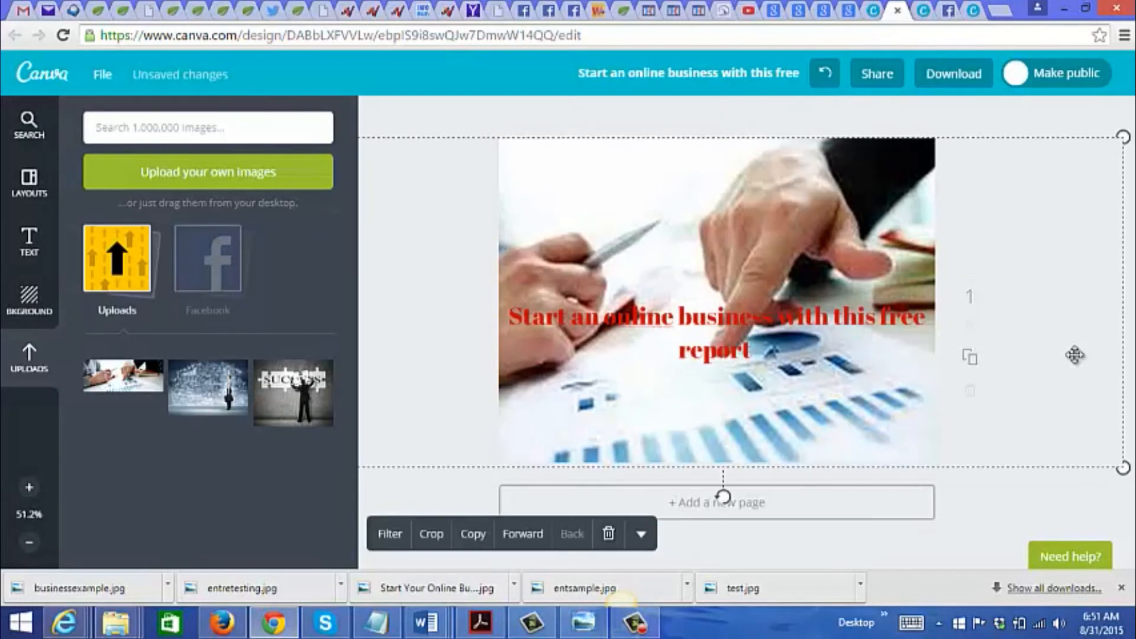
pyautogui.click(626, 106)
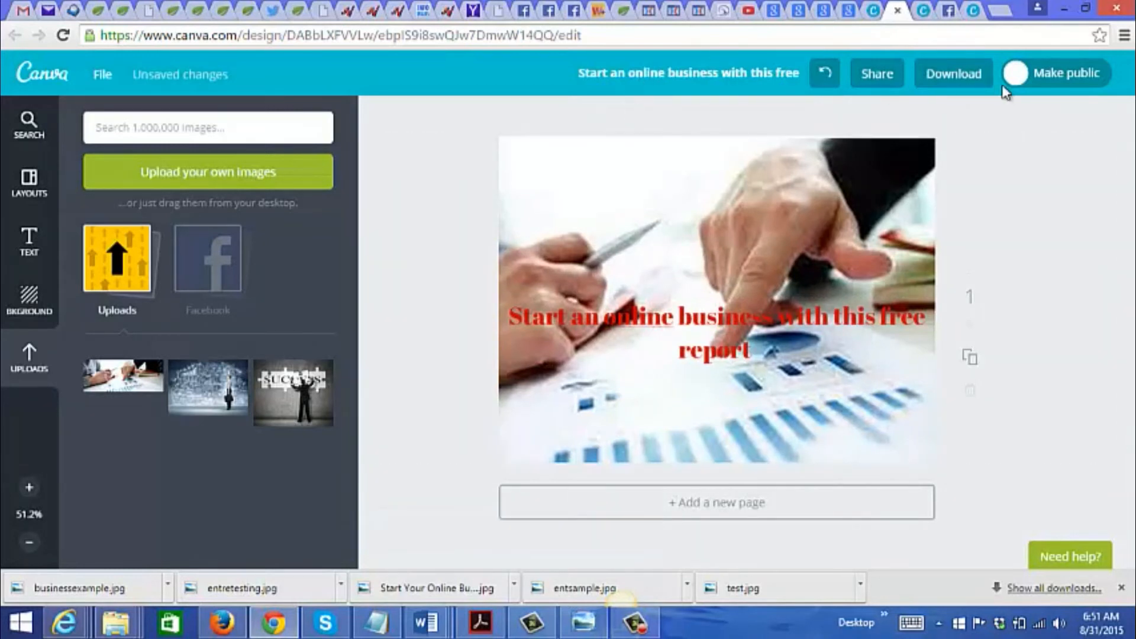
pyautogui.click(930, 76)
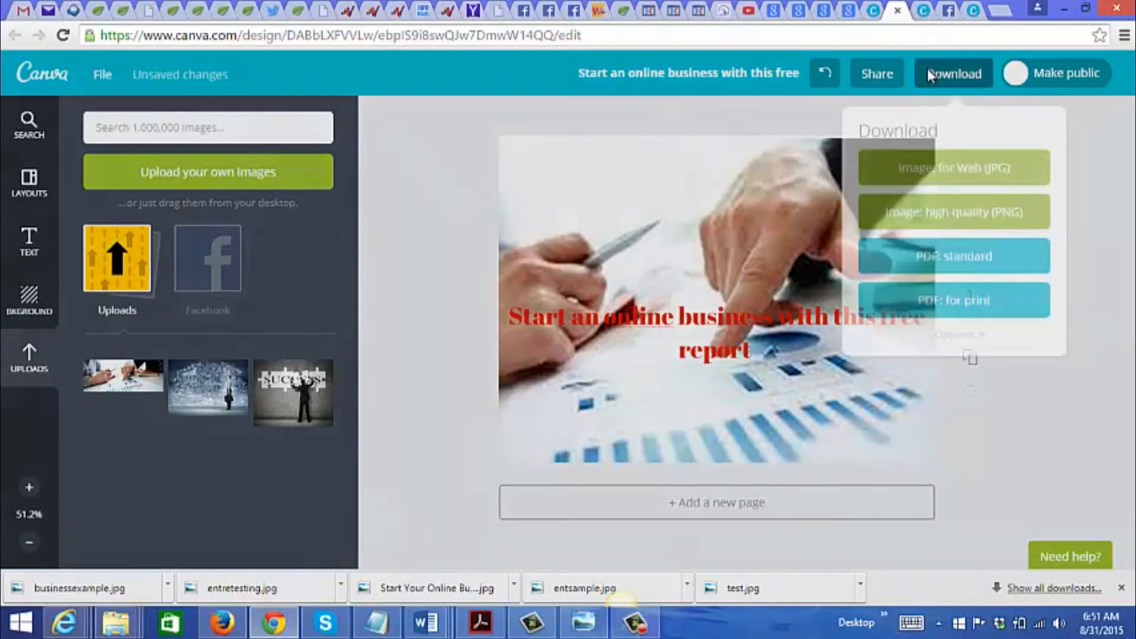
pyautogui.click(916, 171)
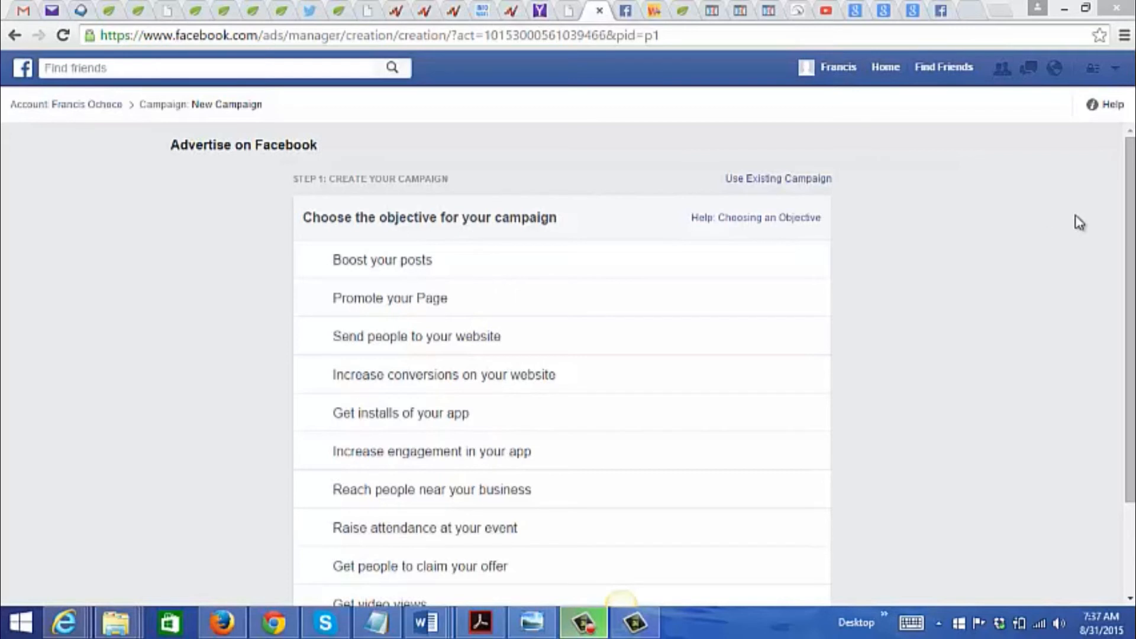
pyautogui.scroll(-1, 1078, 220)
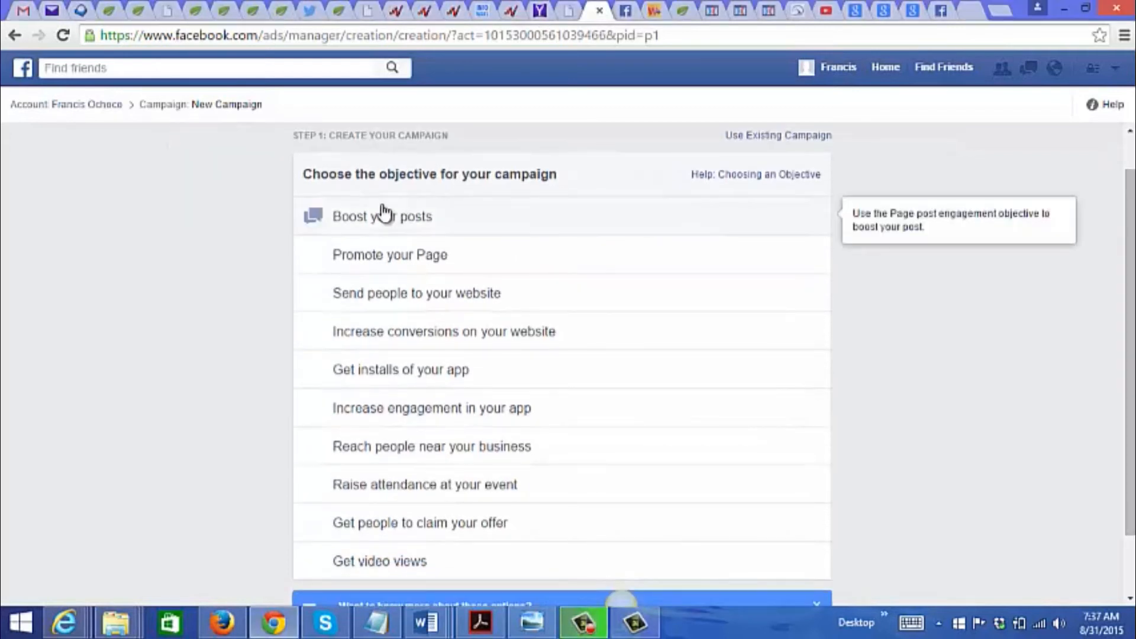
pyautogui.scroll(1, 562, 367)
pyautogui.moveTo(1134, 313); pyautogui.dragTo(1132, 328)
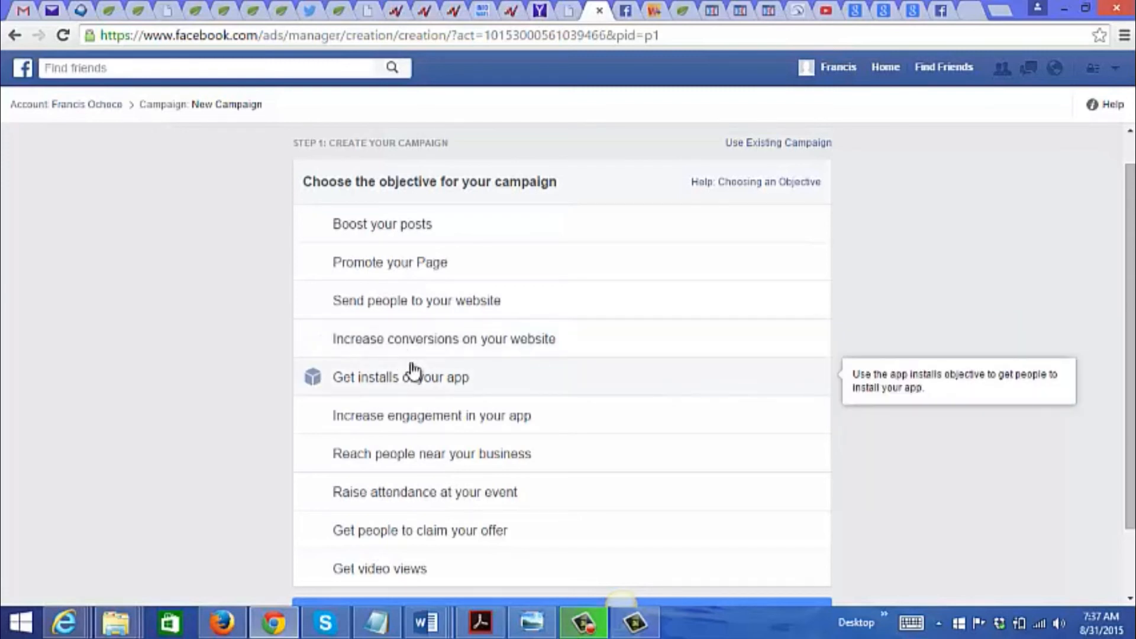
pyautogui.click(453, 354)
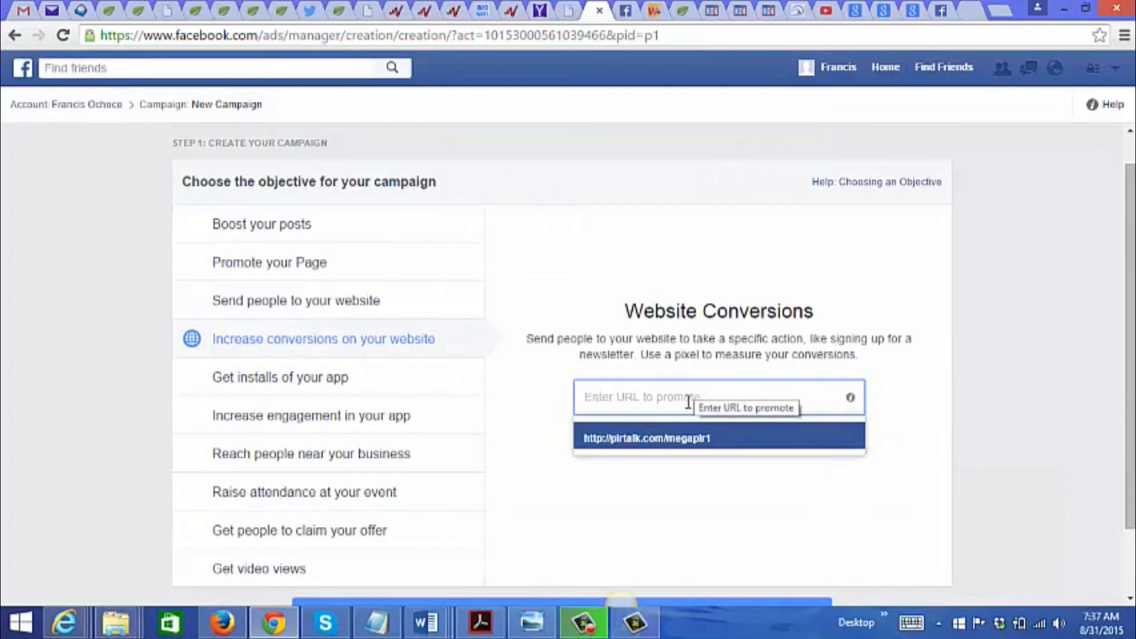
pyautogui.click(686, 437)
pyautogui.click(763, 437)
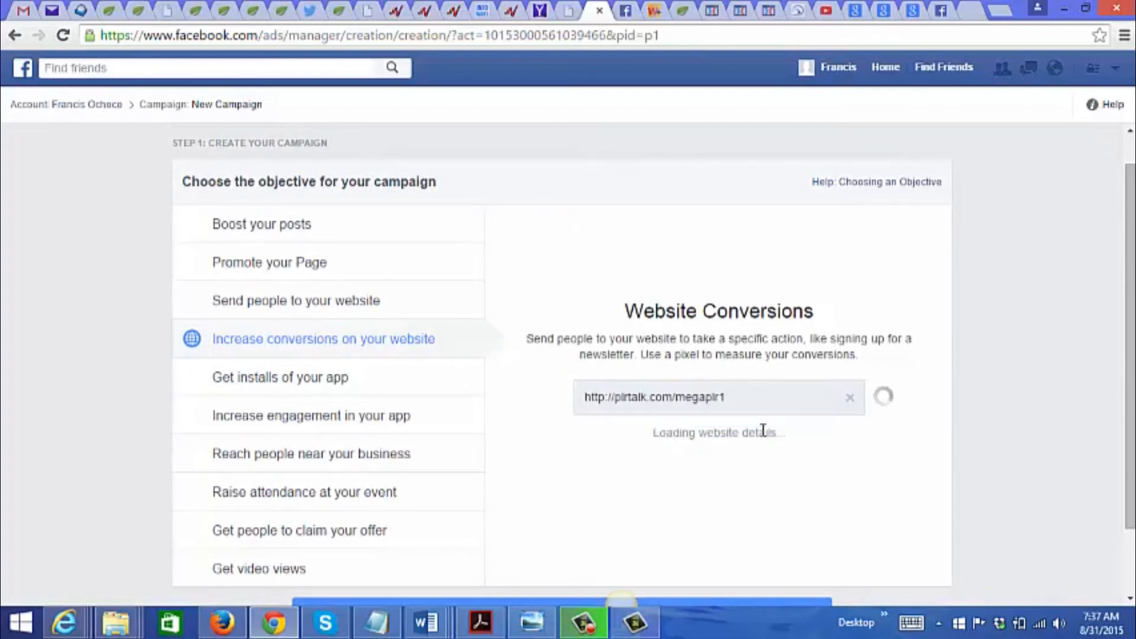
# Choose View Content as the conversion to track for the promoted URL and continue to the ad set setup
pyautogui.moveTo(1133, 268); pyautogui.dragTo(1134, 291)
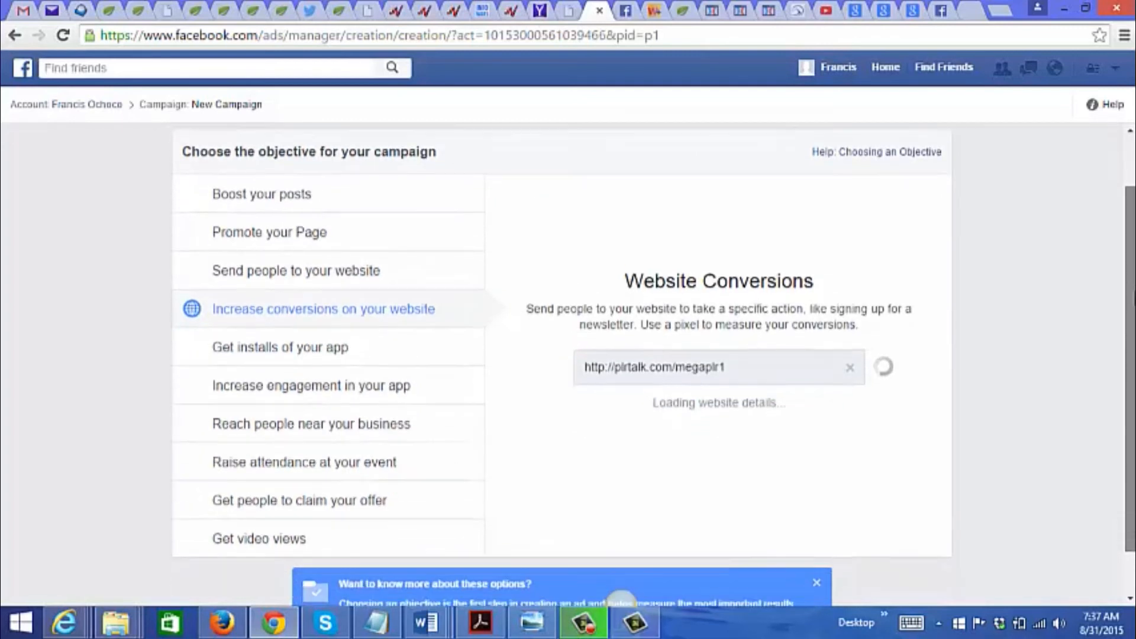
pyautogui.click(697, 413)
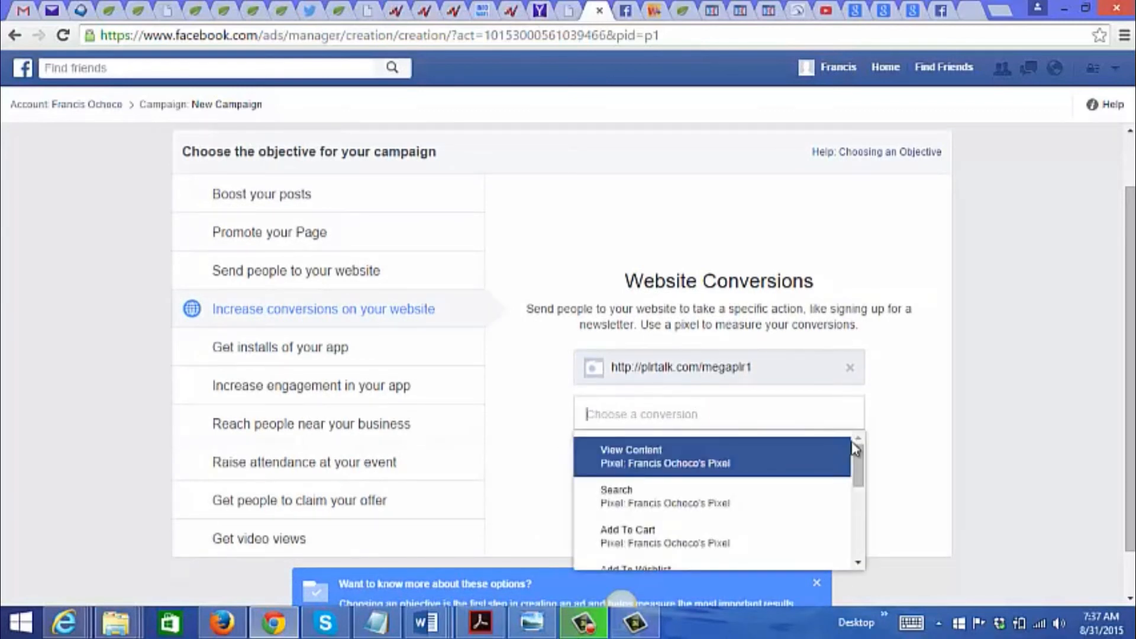
pyautogui.click(915, 427)
pyautogui.click(810, 409)
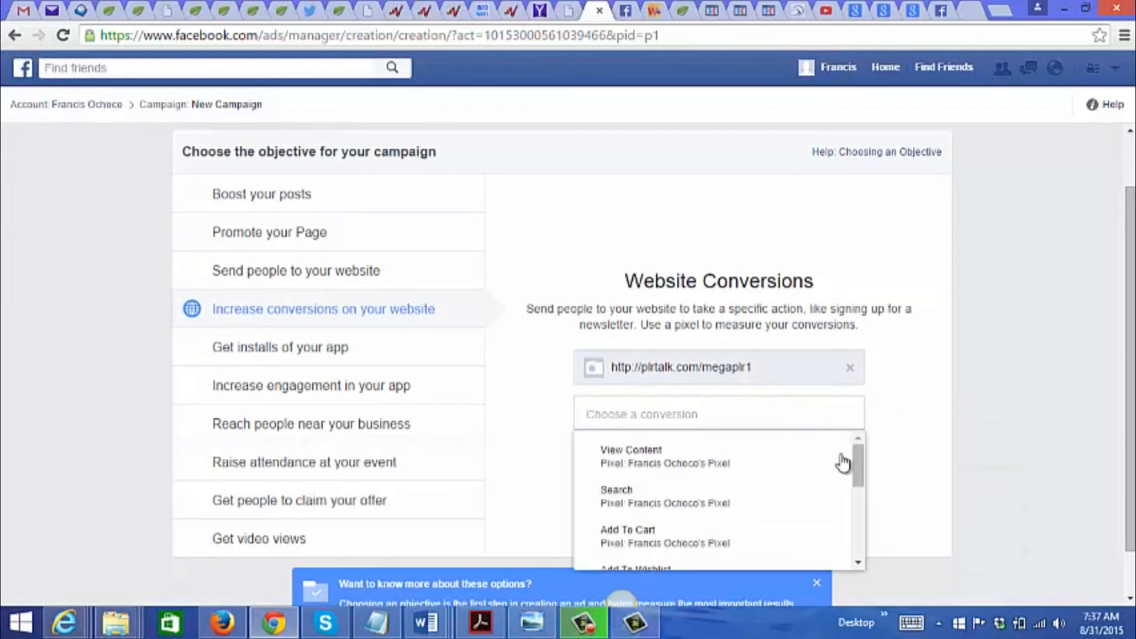
pyautogui.moveTo(860, 457)
pyautogui.mouseDown()
pyautogui.moveTo(864, 489)
pyautogui.moveTo(862, 464)
pyautogui.mouseUp()
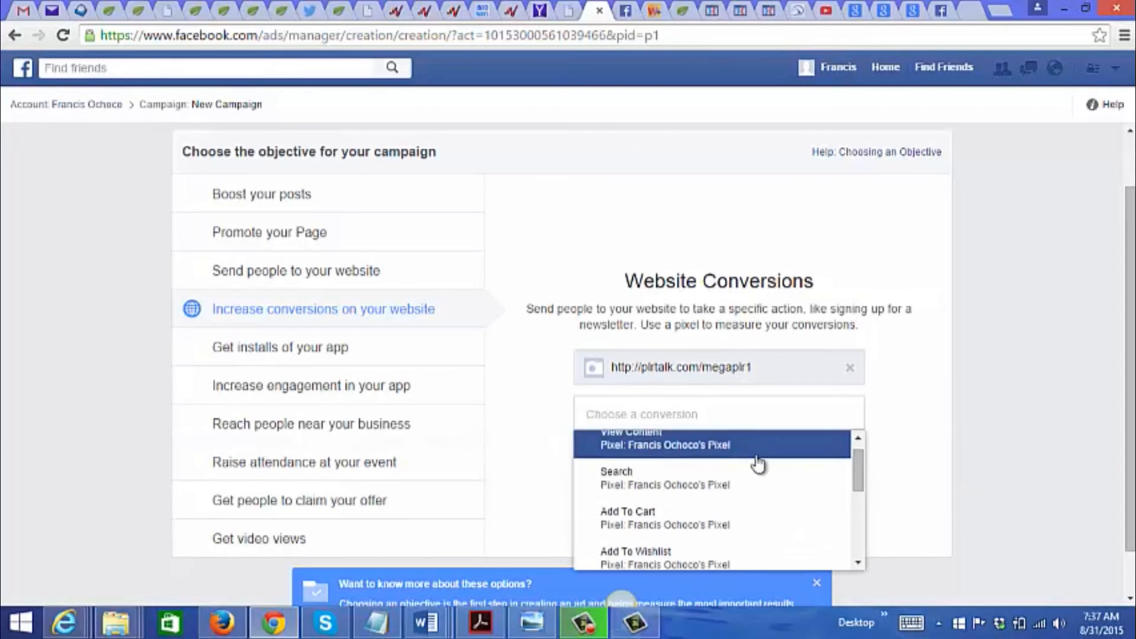
pyautogui.click(757, 456)
pyautogui.scroll(-2, 1045, 456)
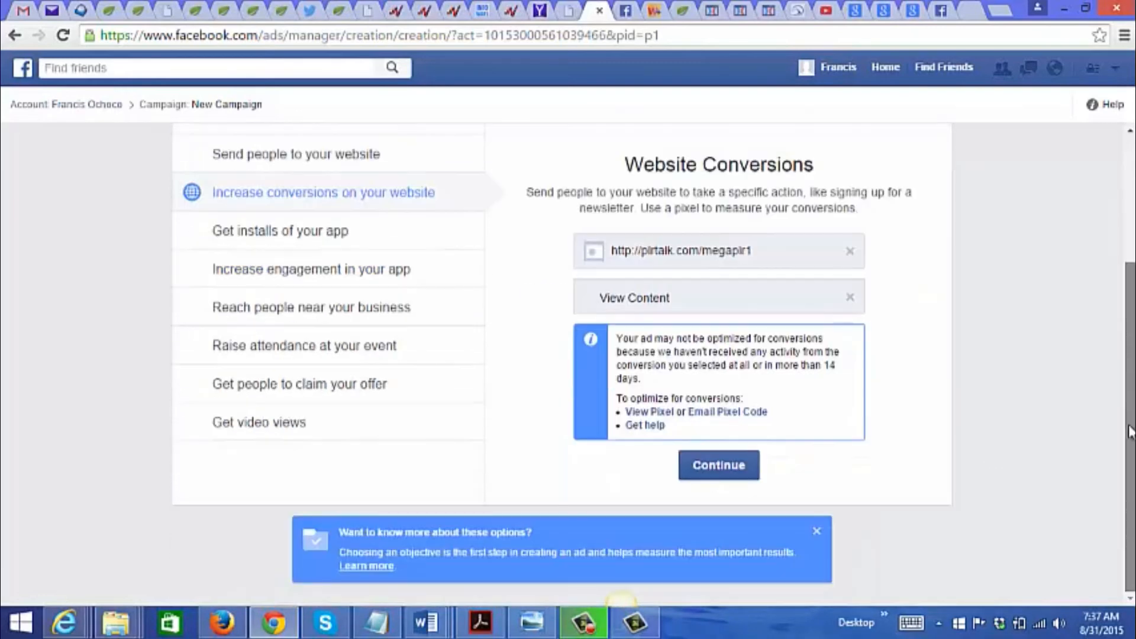
pyautogui.click(718, 465)
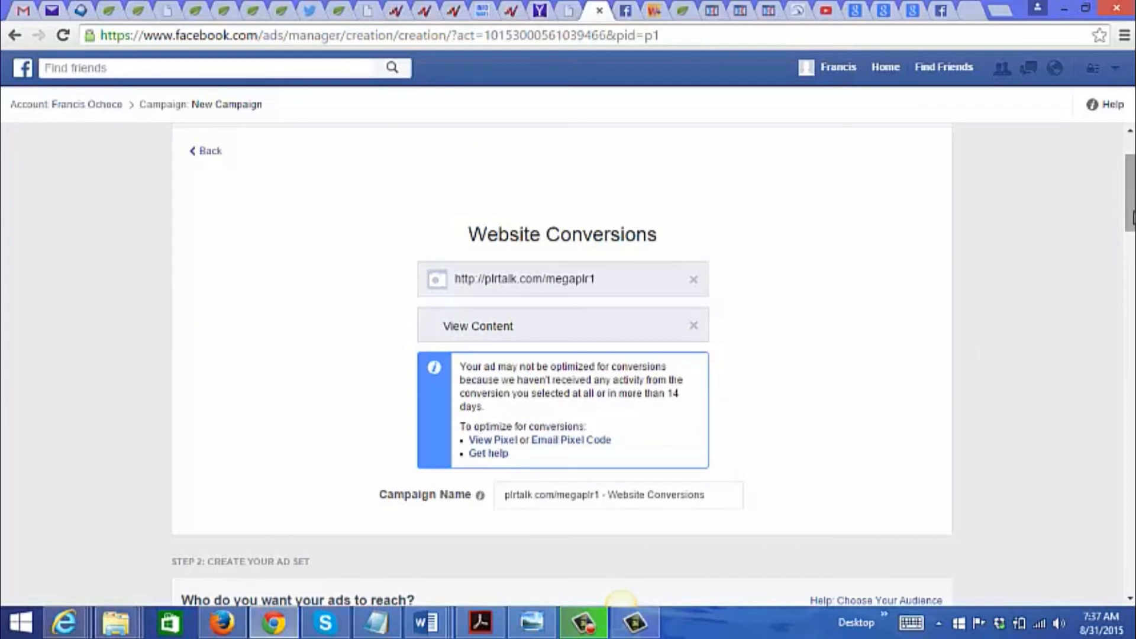
# Set the ad set's audience age range to 25–54
pyautogui.moveTo(1132, 216); pyautogui.dragTo(1132, 254)
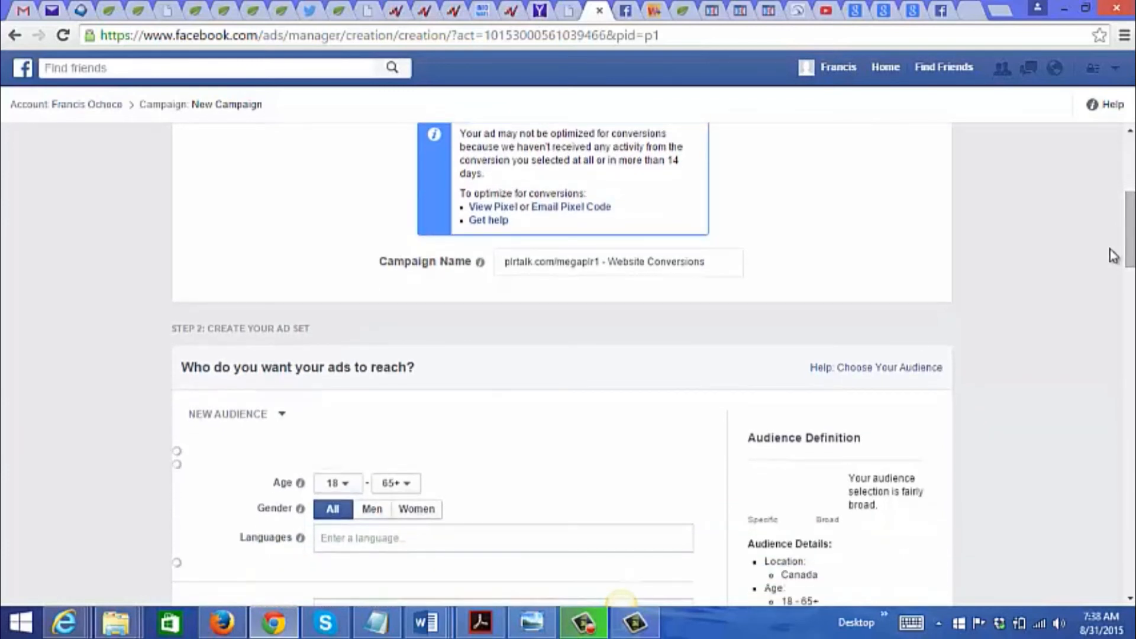
pyautogui.moveTo(1131, 236); pyautogui.dragTo(1130, 271)
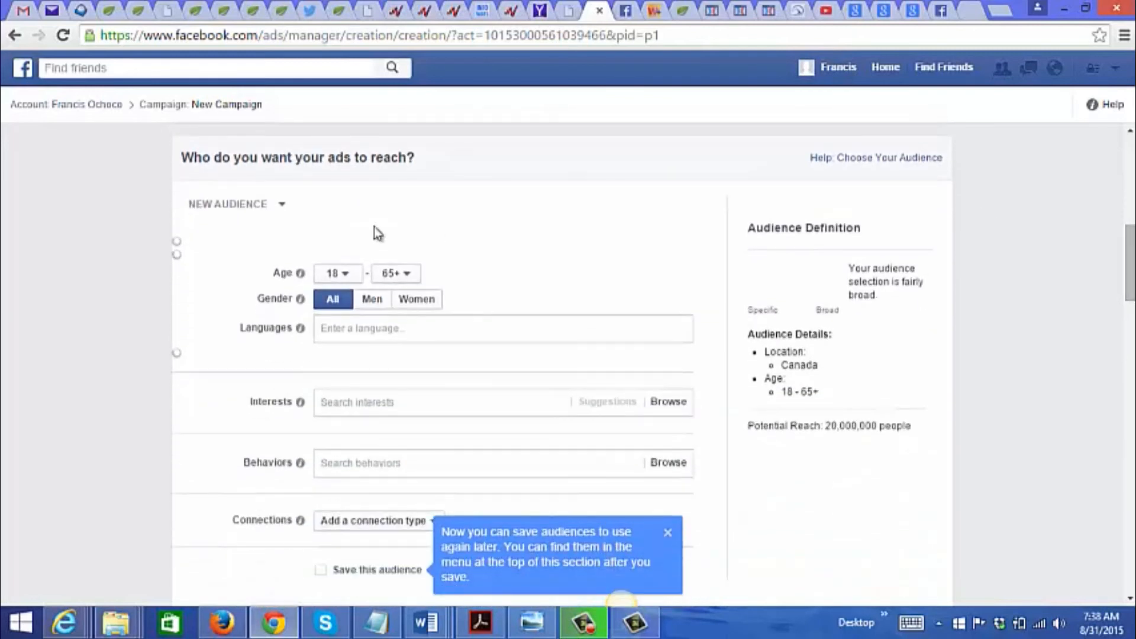
pyautogui.click(345, 282)
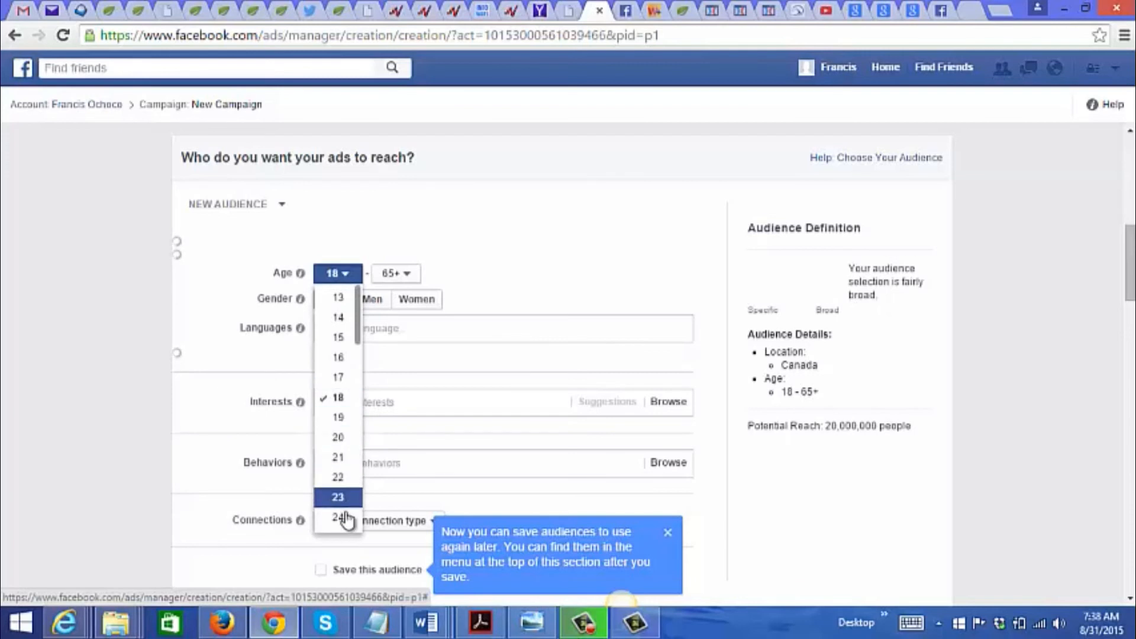
pyautogui.scroll(-1, 358, 317)
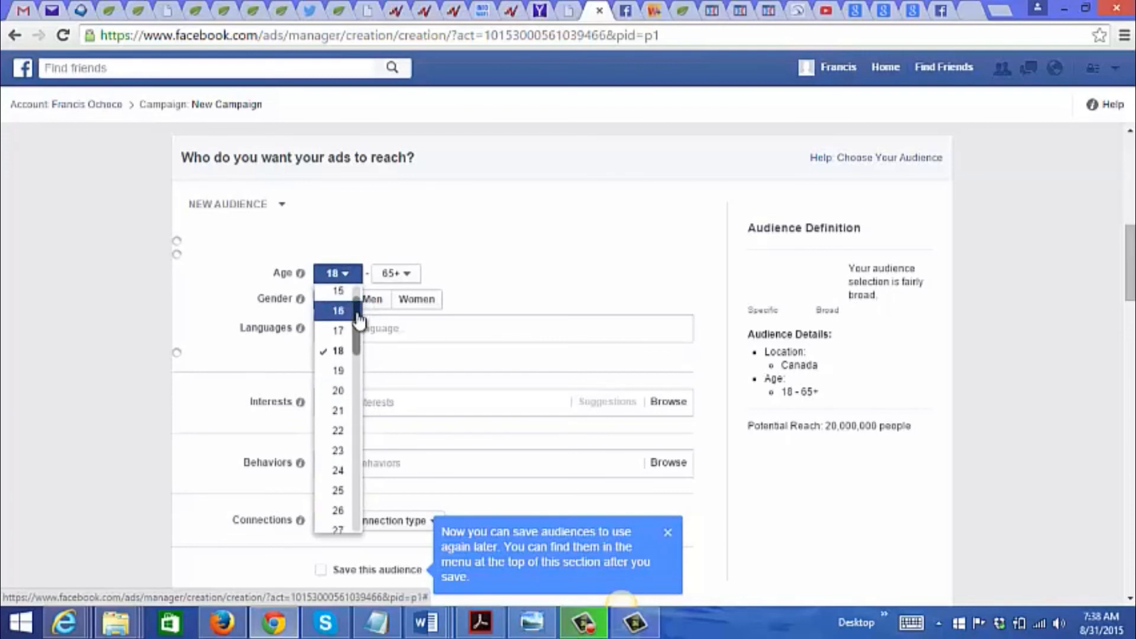
pyautogui.click(338, 491)
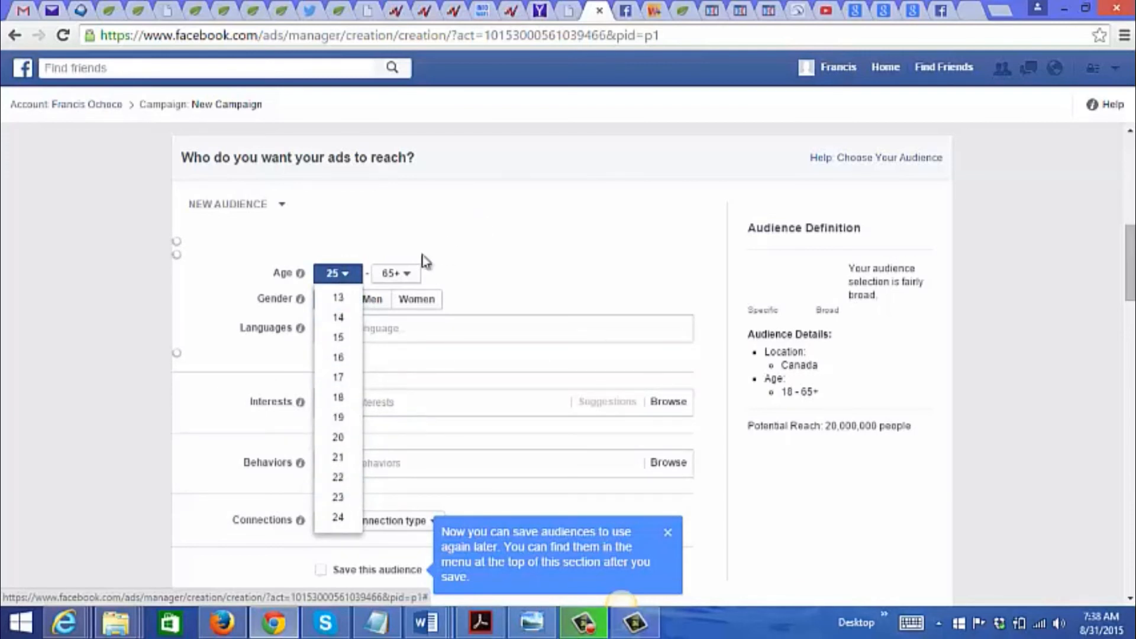
pyautogui.click(407, 274)
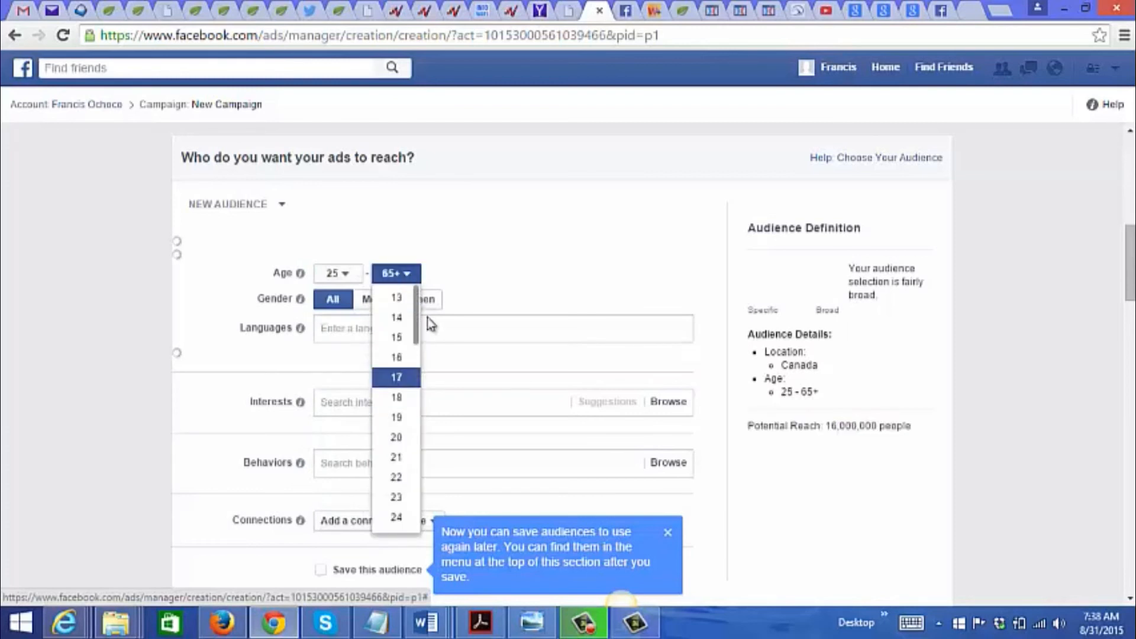
pyautogui.moveTo(417, 322); pyautogui.dragTo(418, 474)
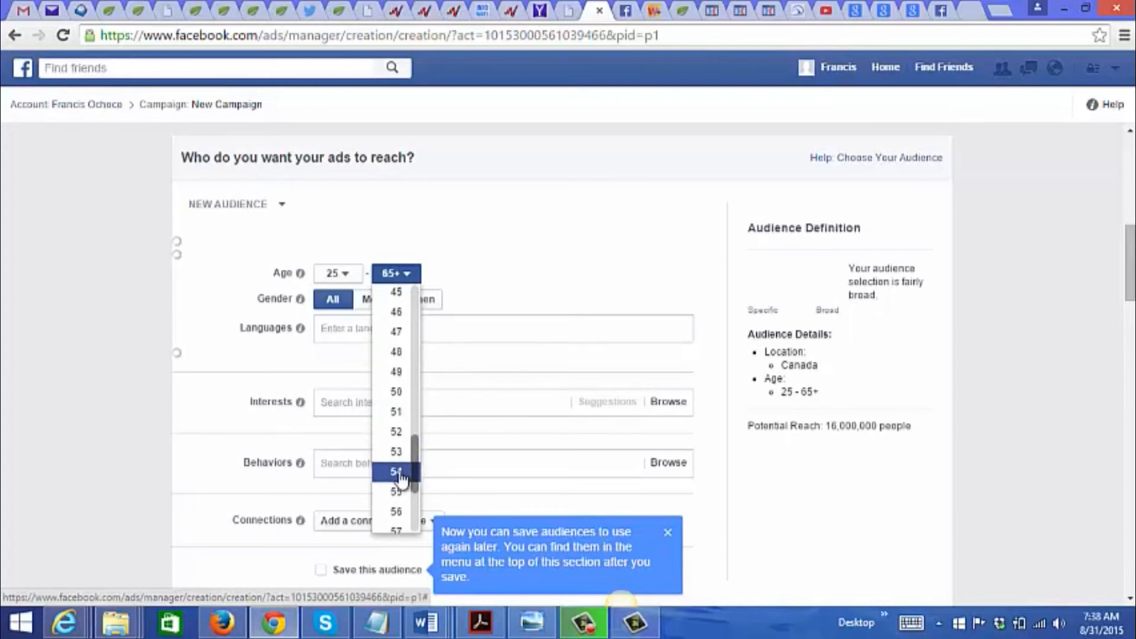
pyautogui.click(399, 476)
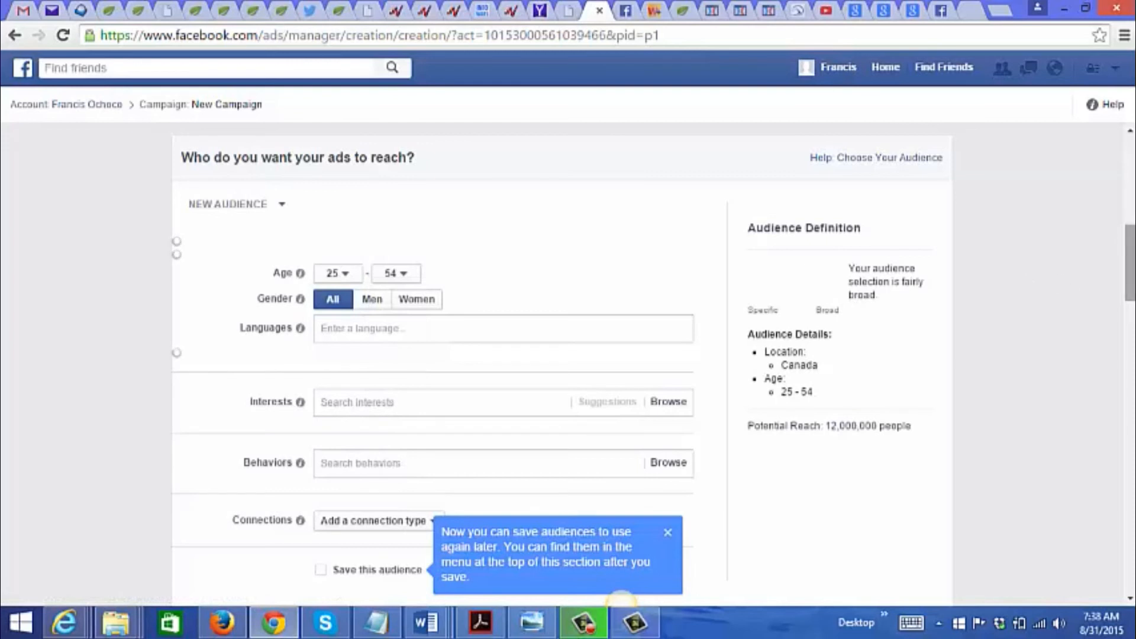
# Restrict the audience language to English (US)
pyautogui.scroll(-1, 515, 355)
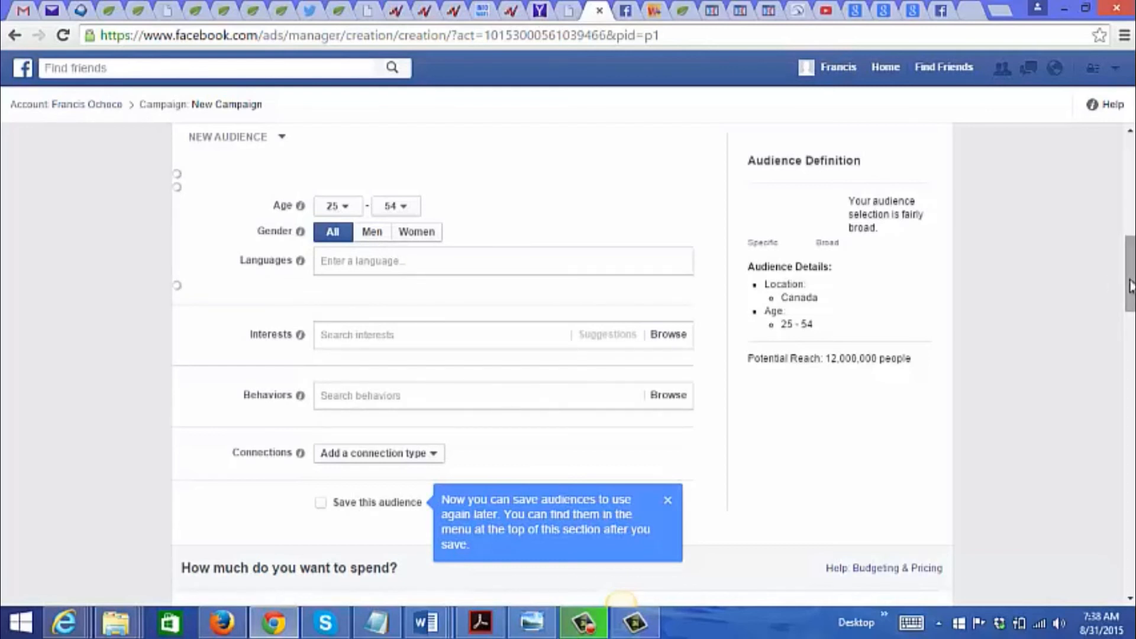
pyautogui.scroll(-1, 1129, 288)
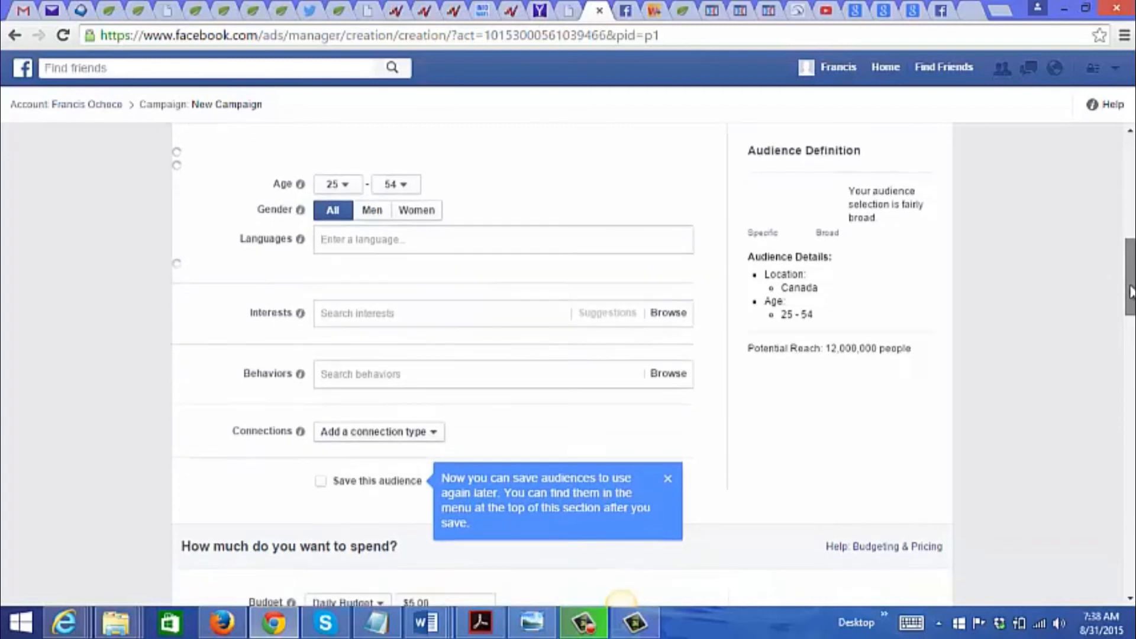
pyautogui.click(371, 226)
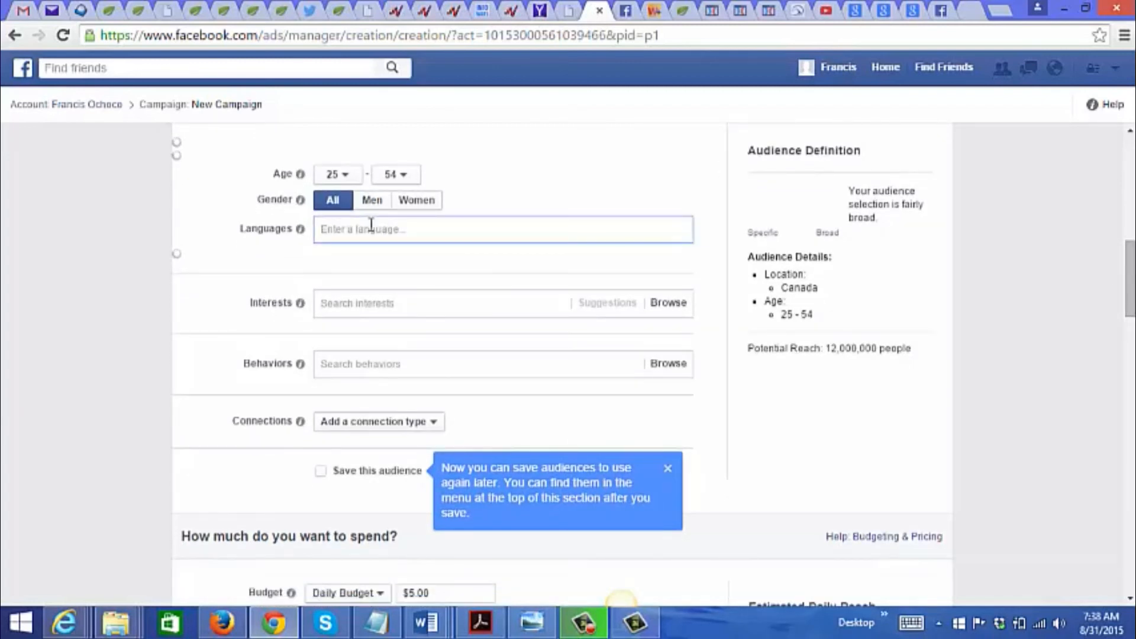
pyautogui.write('eng')
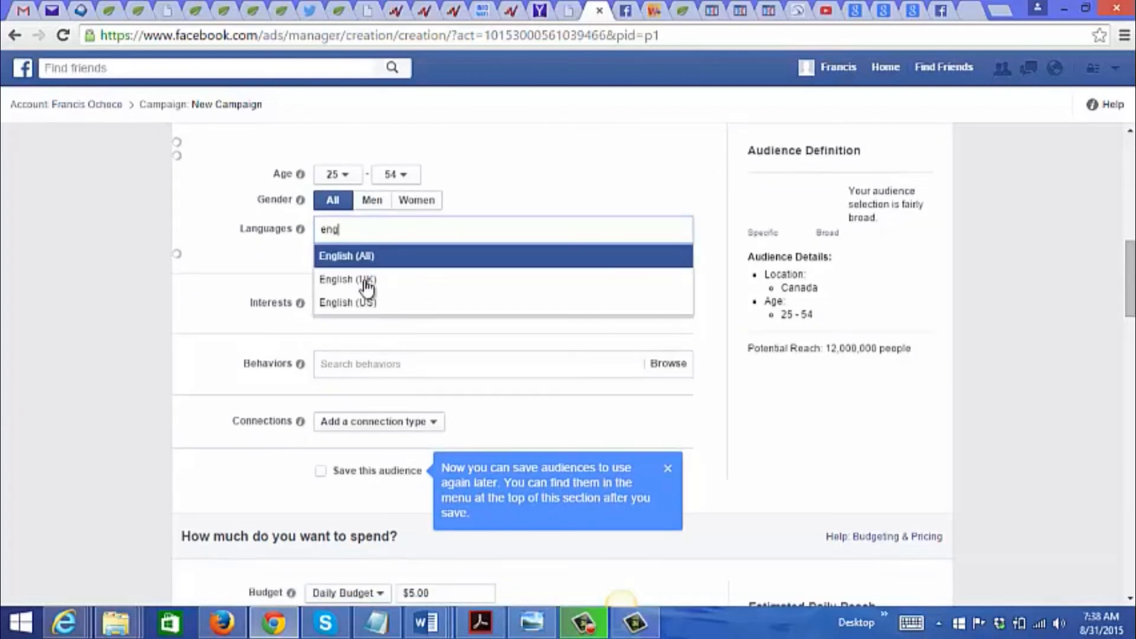
pyautogui.click(366, 304)
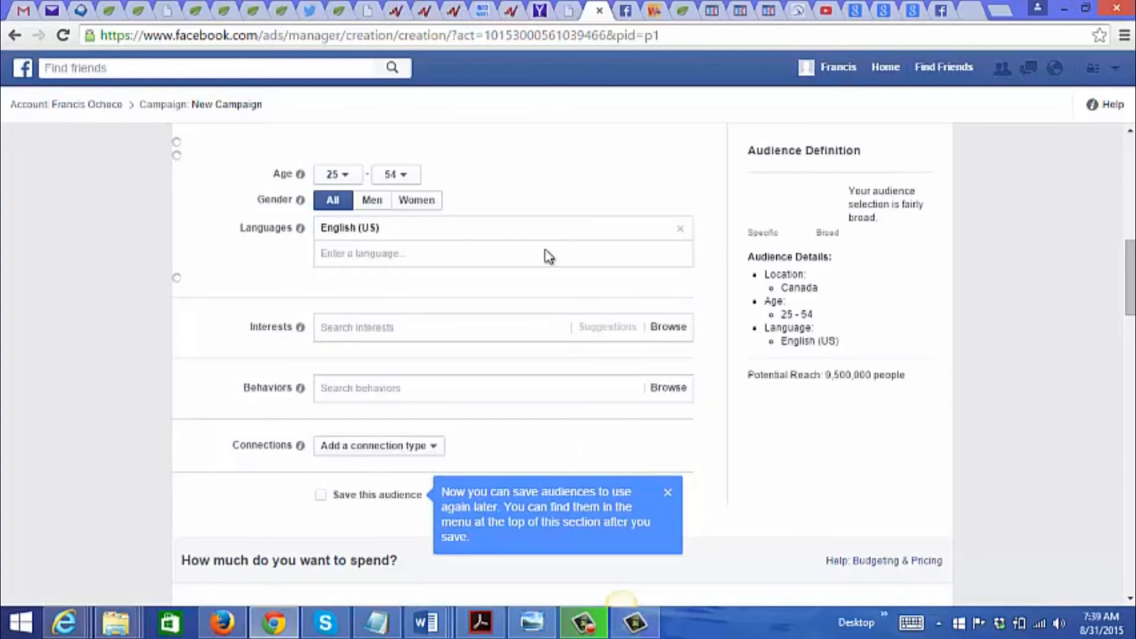
# Add Entrepreneurship as an interest for the target audience and close the interest suggestions
pyautogui.click(347, 332)
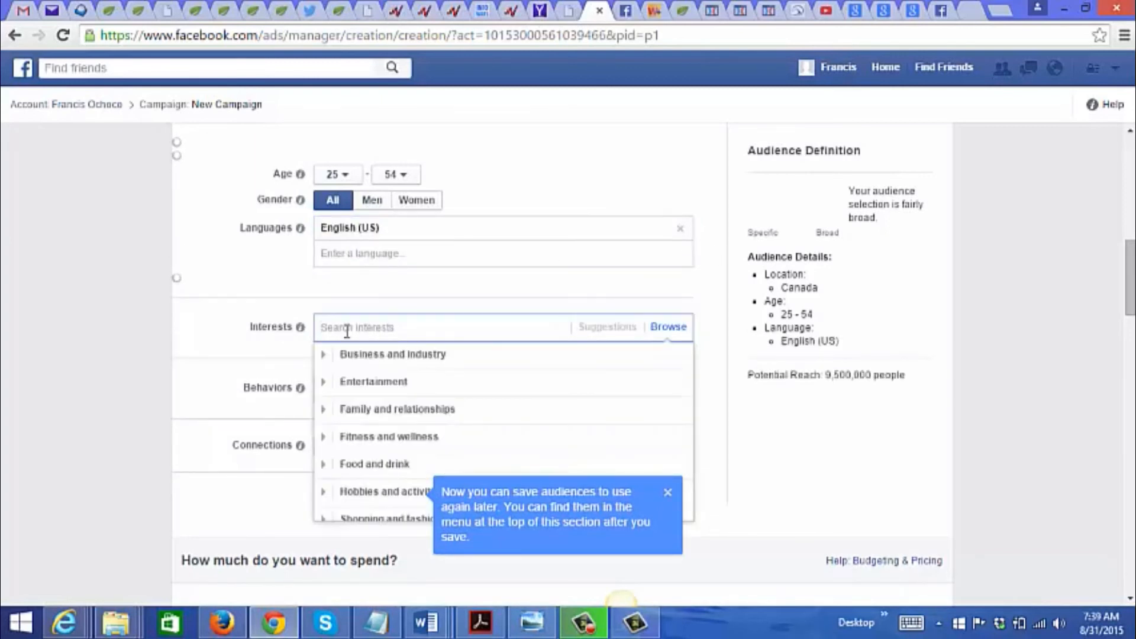
pyautogui.write('en')
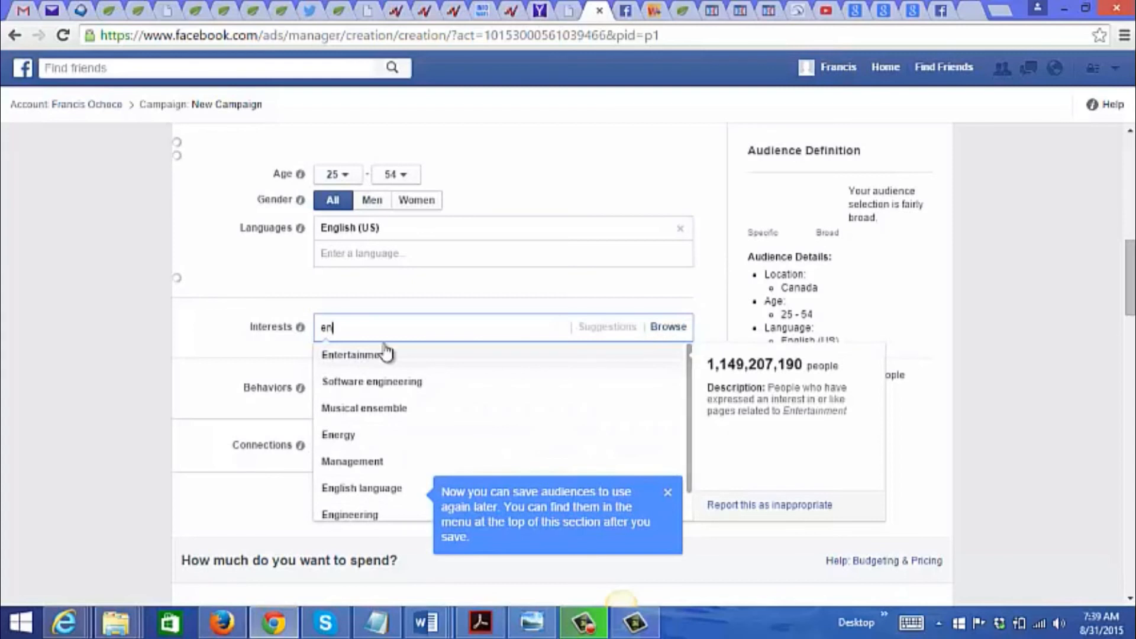
pyautogui.write('trep')
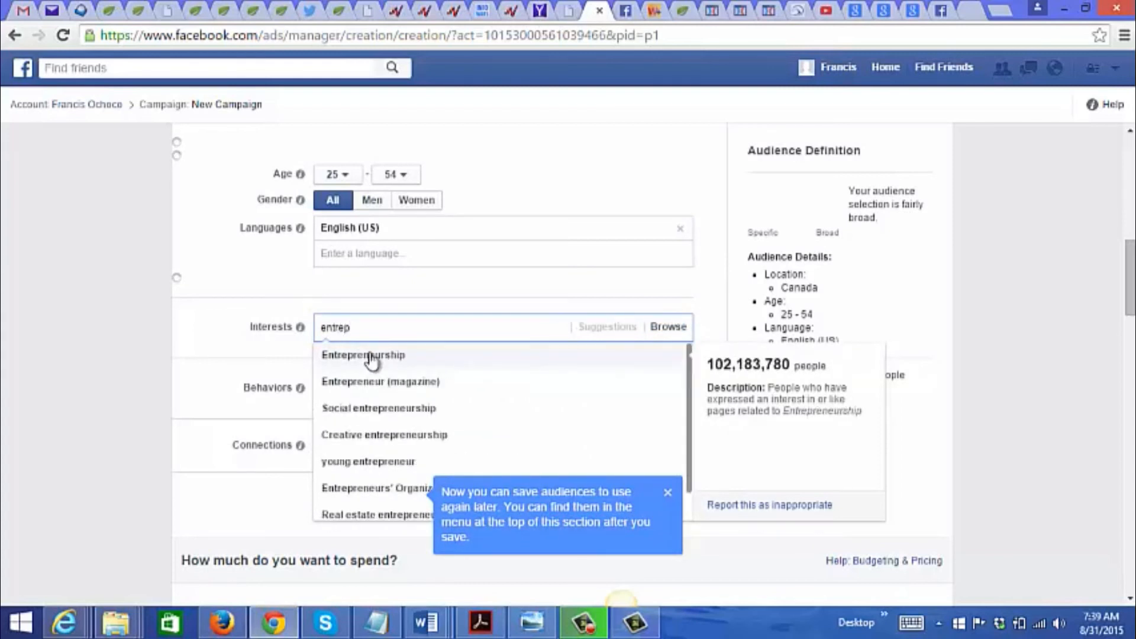
pyautogui.click(367, 354)
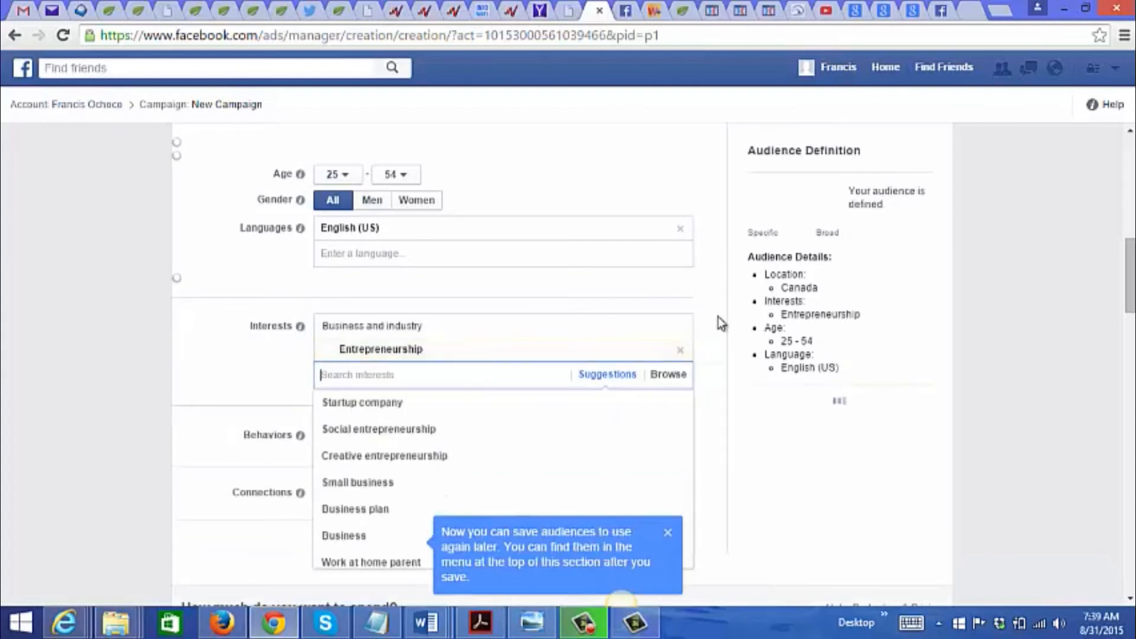
pyautogui.click(996, 354)
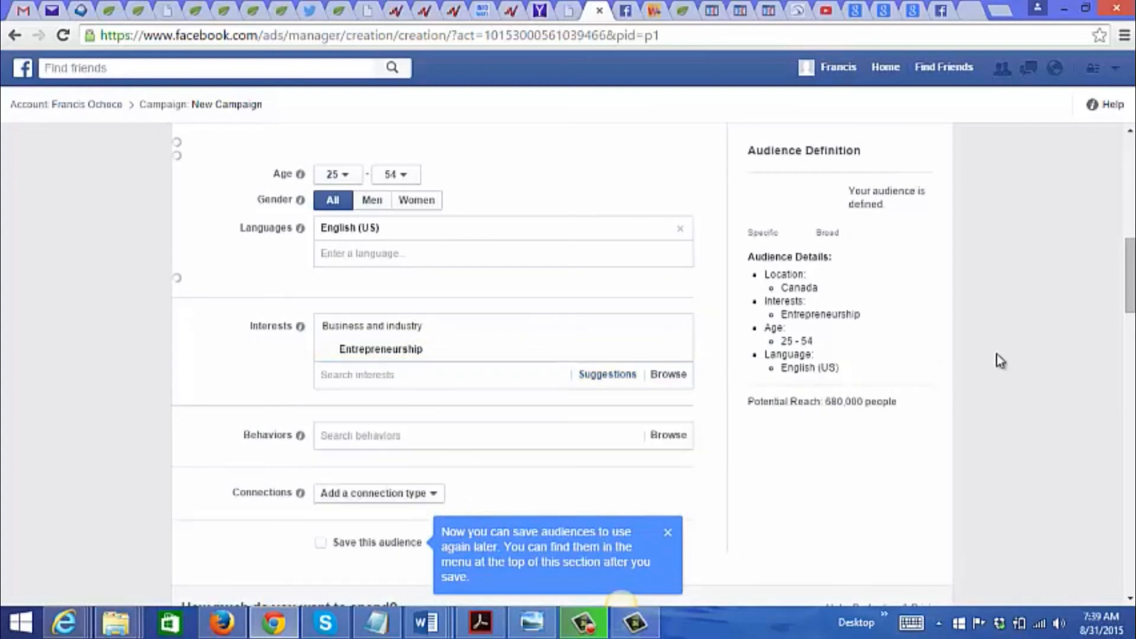
# Upload the designed ad image from the computer as creative for the single-image ad format
pyautogui.scroll(-3, 651, 355)
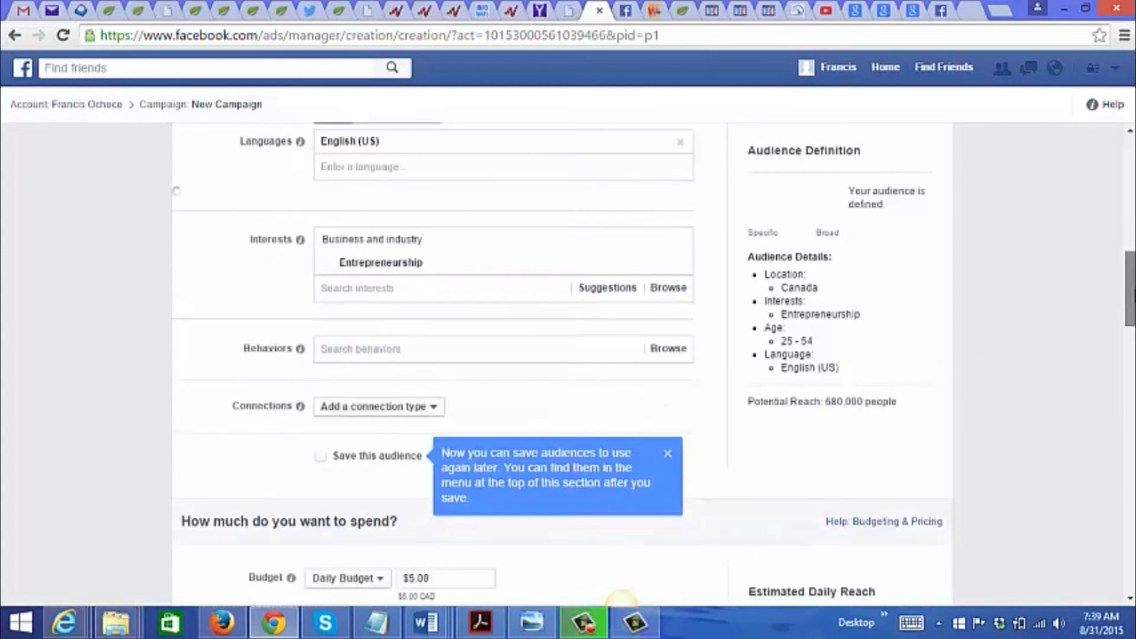
pyautogui.scroll(-3, 621, 599)
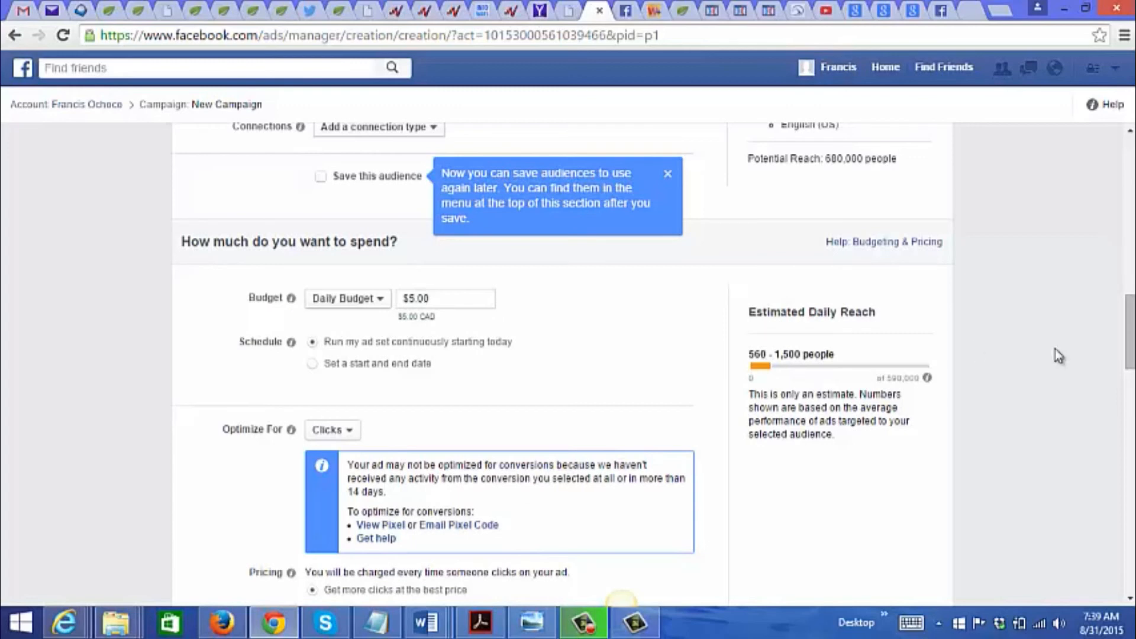
pyautogui.scroll(-6, 1129, 331)
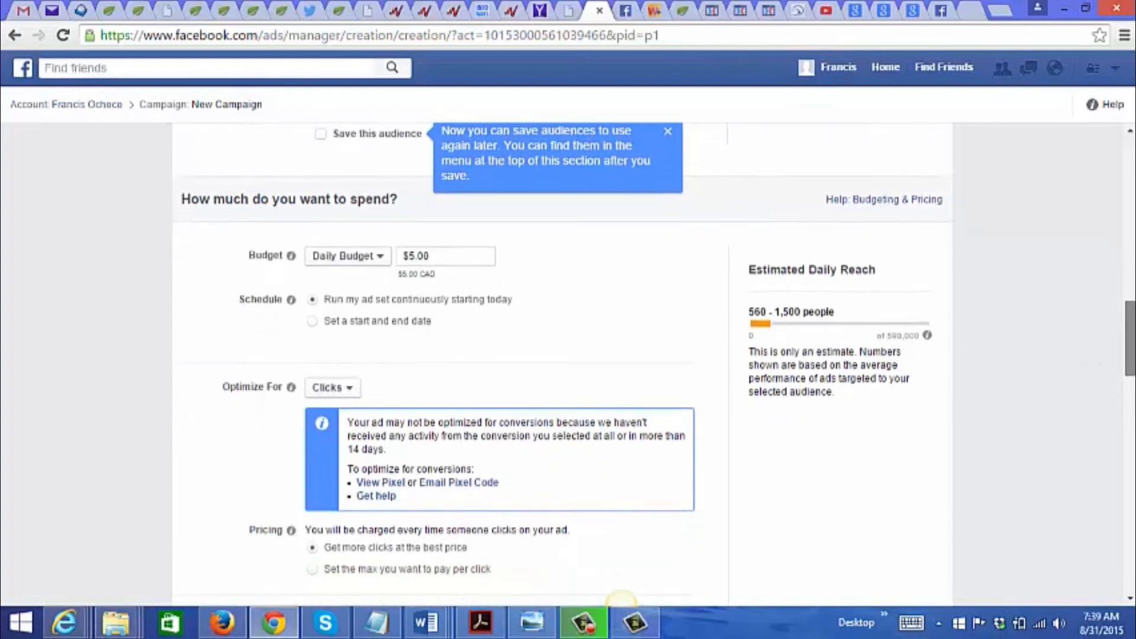
pyautogui.scroll(-5, 621, 600)
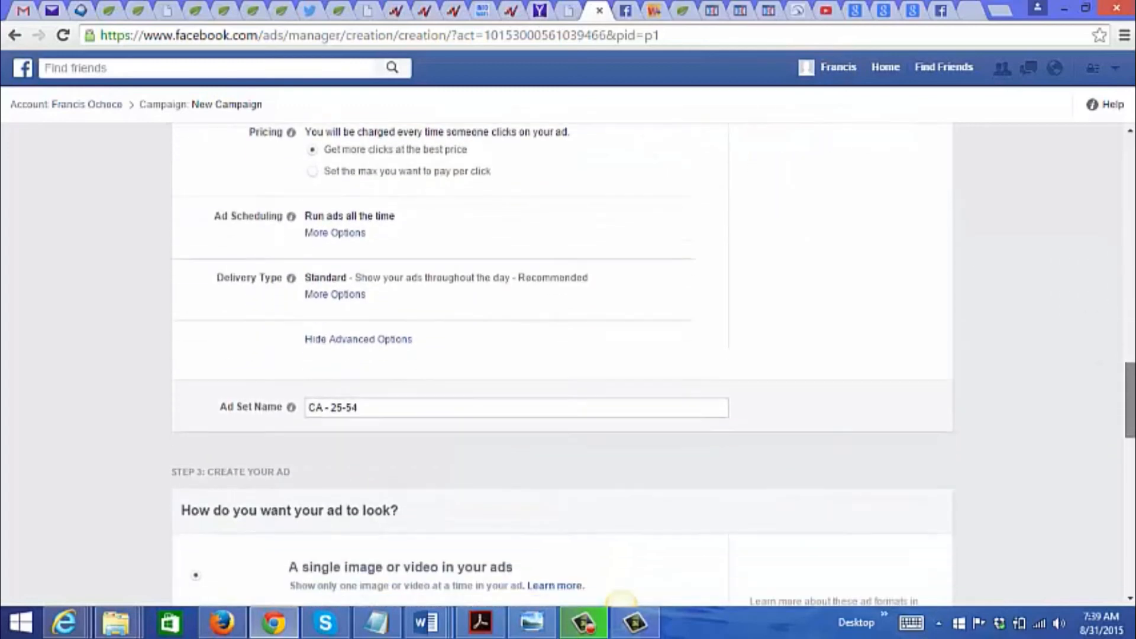
pyautogui.scroll(-1, 621, 601)
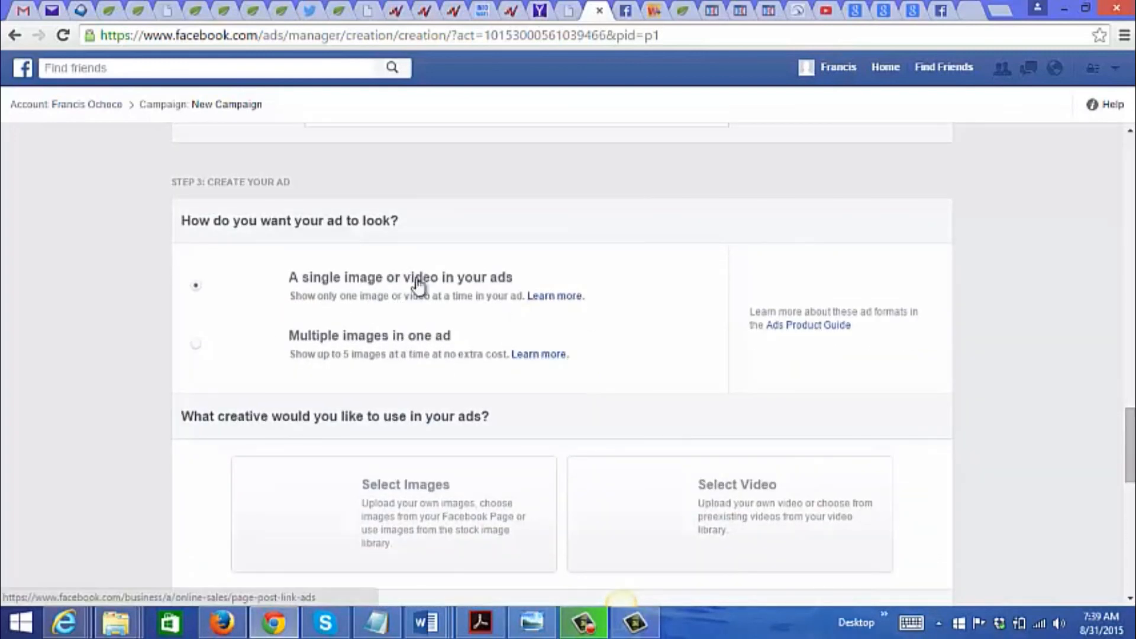
pyautogui.moveTo(1129, 460); pyautogui.dragTo(1130, 496)
pyautogui.click(384, 265)
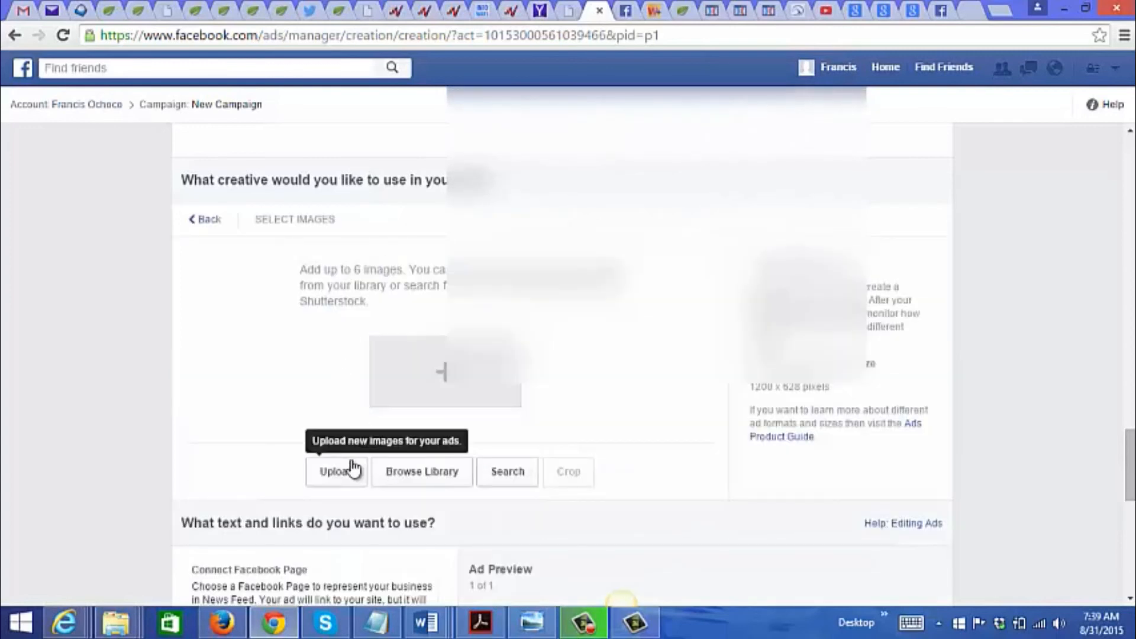
pyautogui.click(353, 468)
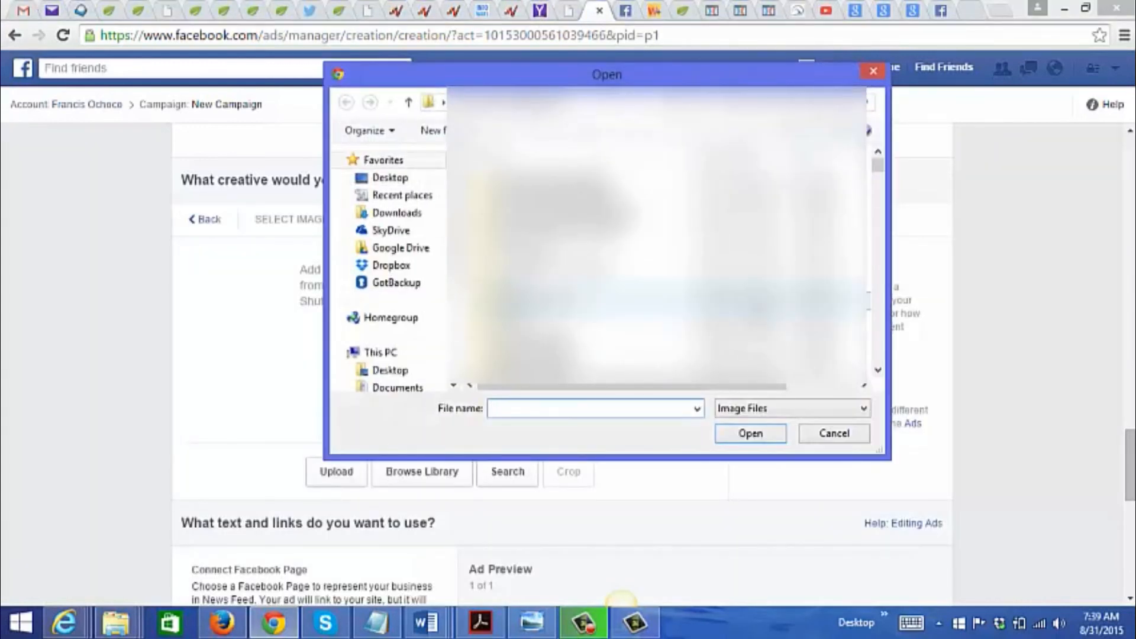
pyautogui.moveTo(878, 172); pyautogui.dragTo(876, 363)
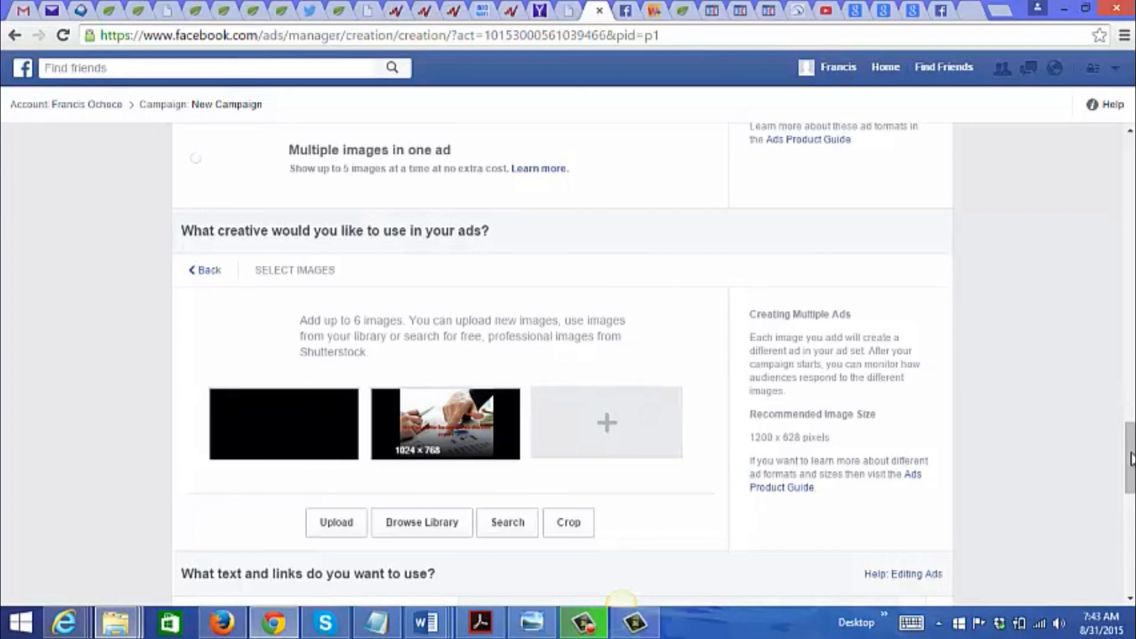
# Review the ad's Desktop News Feed preview, its text and link settings, and the listed placements
pyautogui.moveTo(1130, 463); pyautogui.dragTo(1130, 523)
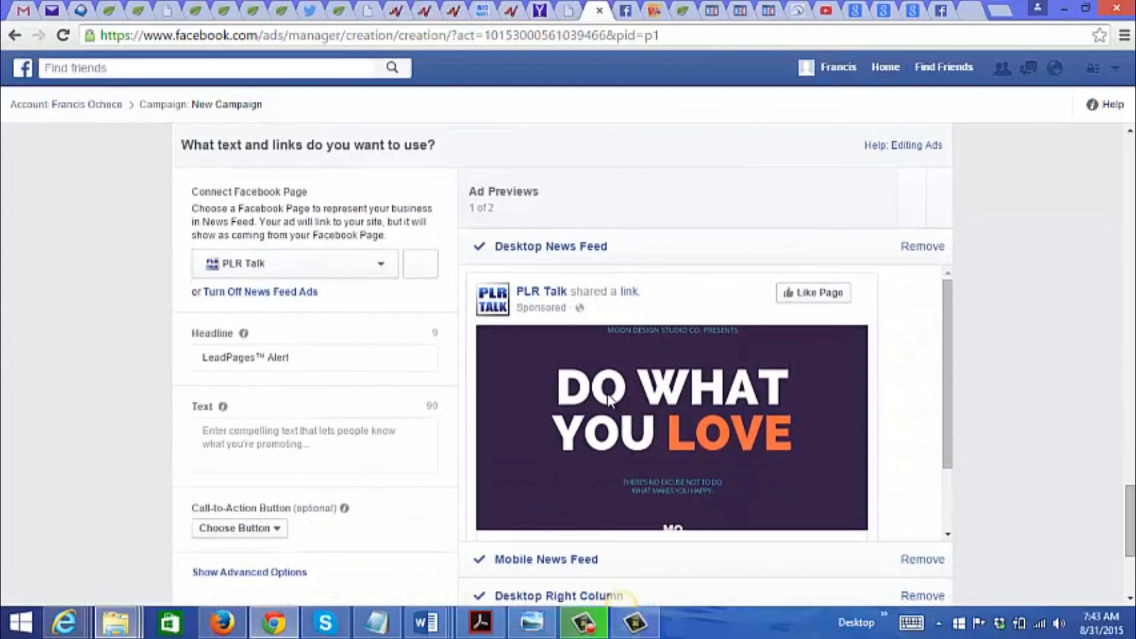
pyautogui.moveTo(944, 413)
pyautogui.mouseDown()
pyautogui.moveTo(946, 466)
pyautogui.moveTo(944, 429)
pyautogui.mouseUp()
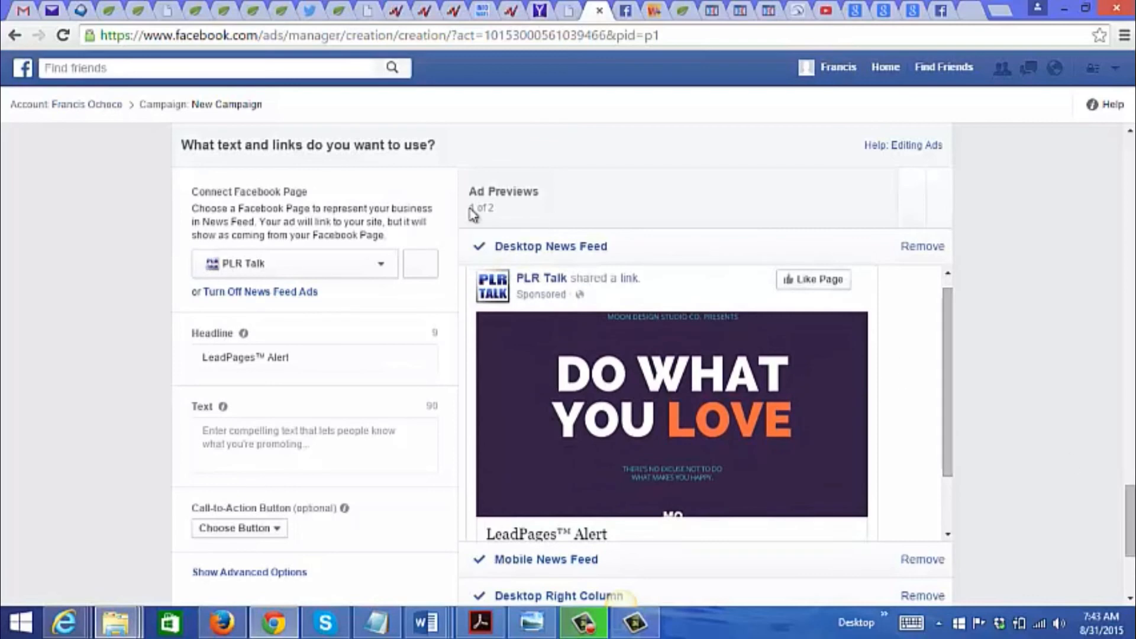
pyautogui.moveTo(1131, 491); pyautogui.dragTo(1131, 518)
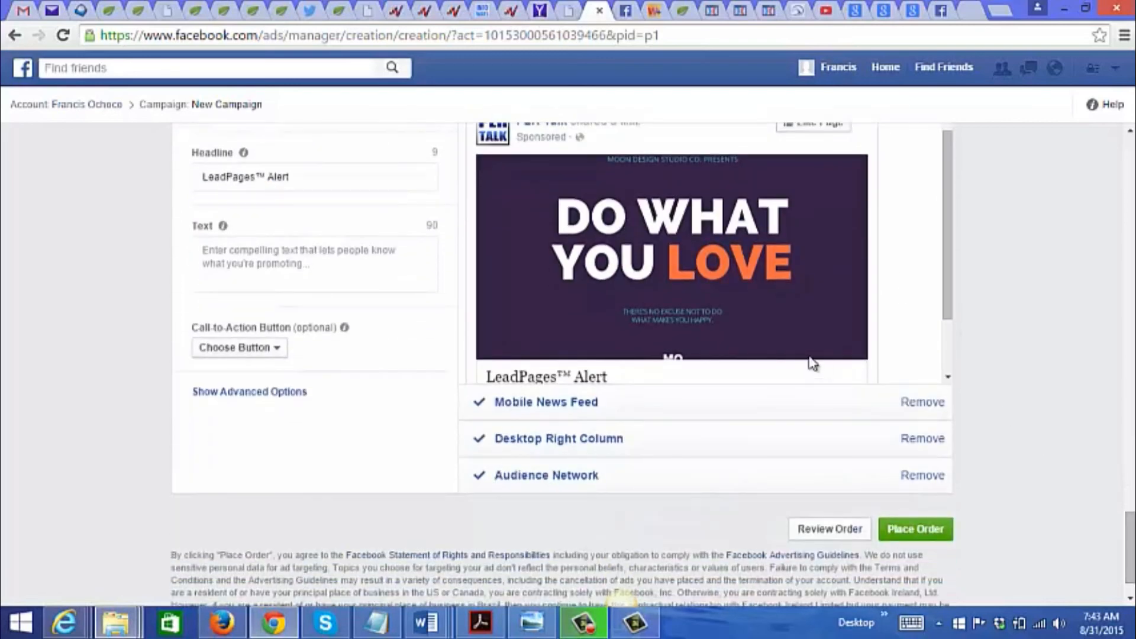
# Remove the Mobile News Feed and Desktop Right Column placements, keeping only Desktop News Feed for the ad
pyautogui.click(935, 403)
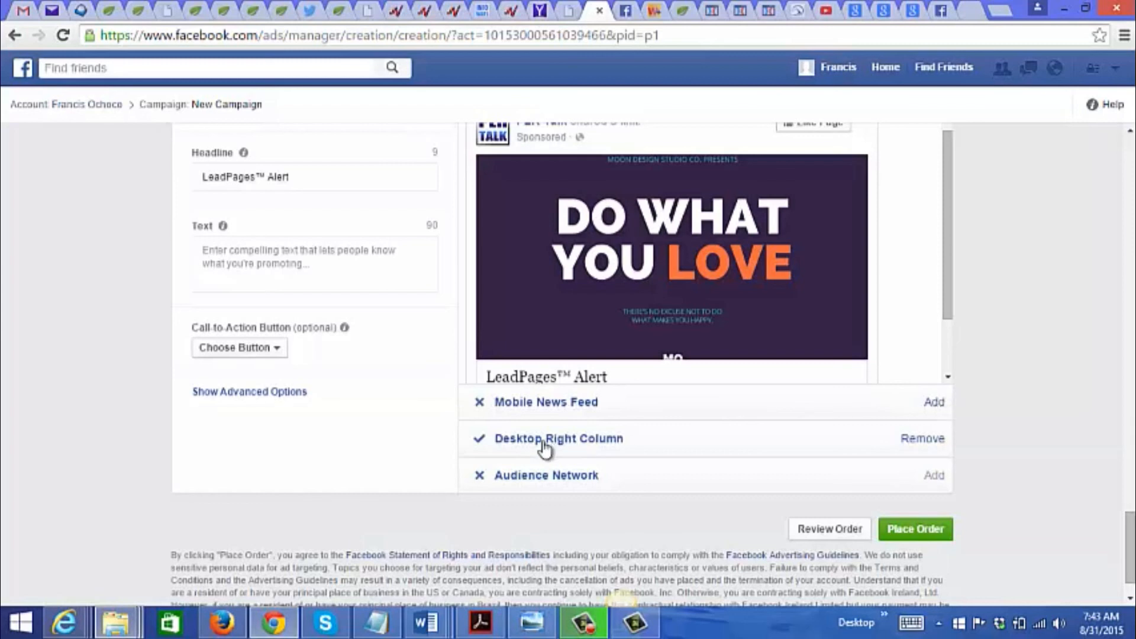
pyautogui.click(913, 439)
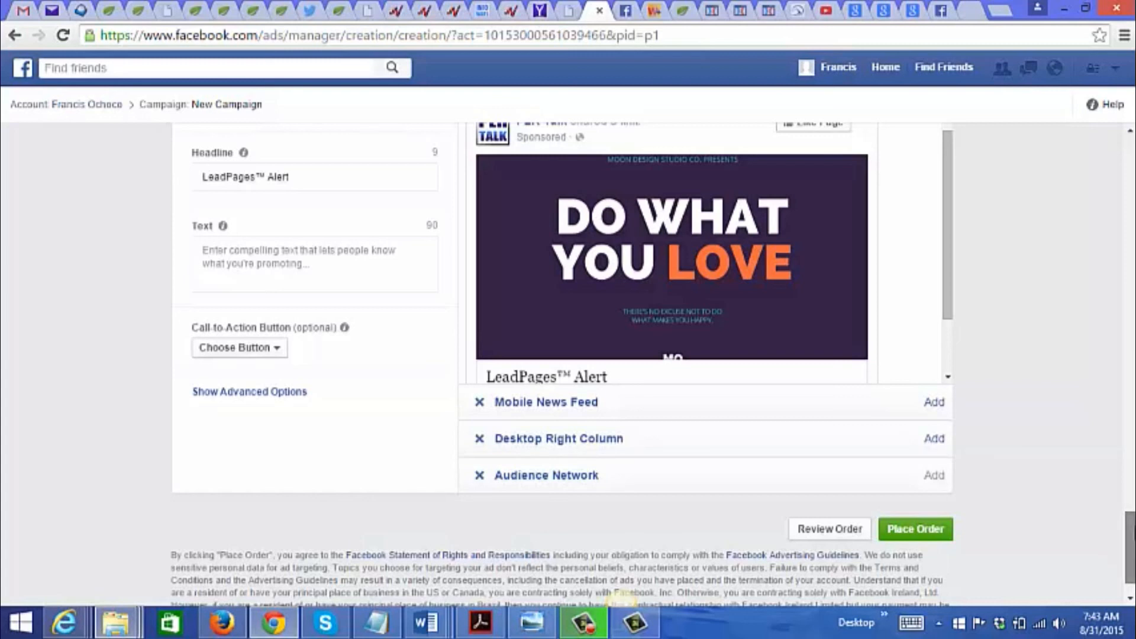
# Replace the ad headline with "Start a business" and choose Download as the call-to-action button
pyautogui.scroll(1, 622, 598)
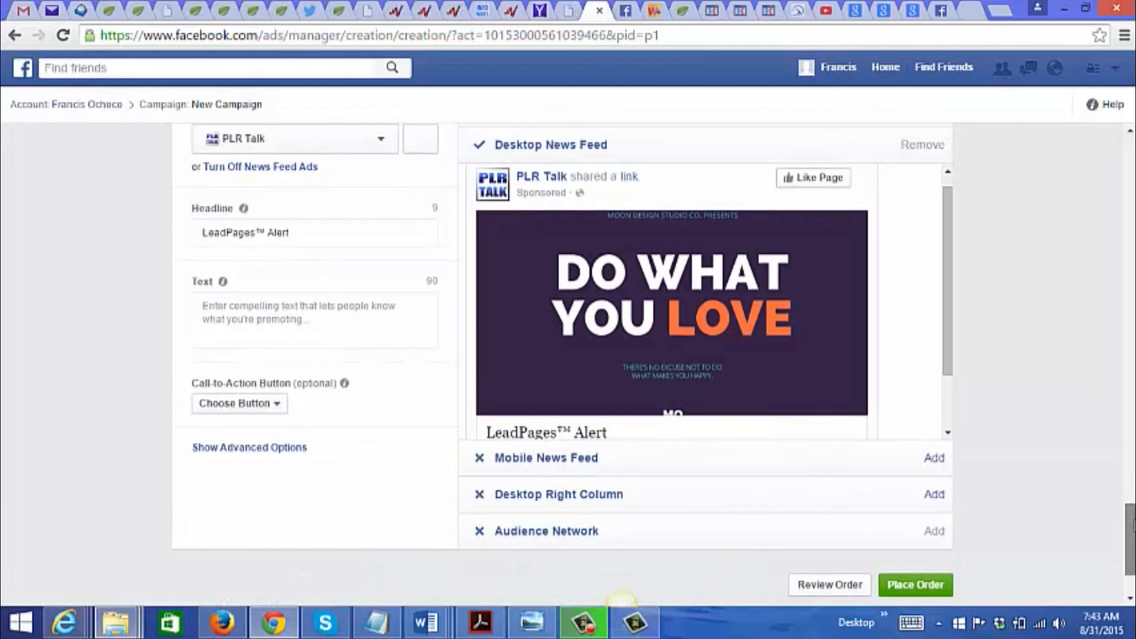
pyautogui.moveTo(1131, 526); pyautogui.dragTo(1131, 511)
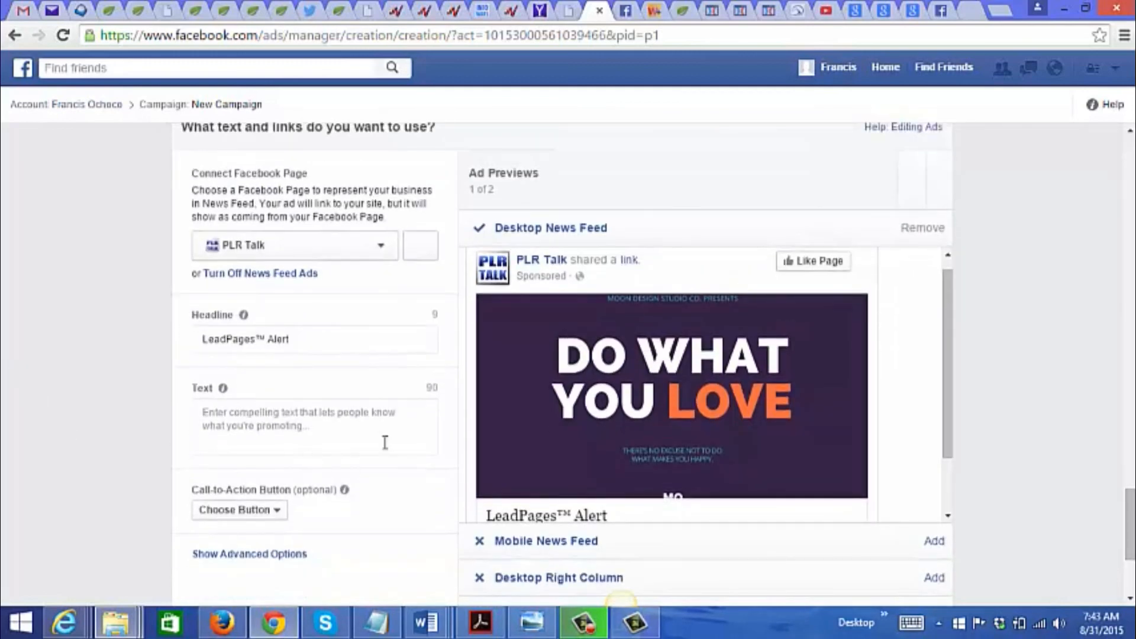
pyautogui.click(349, 338)
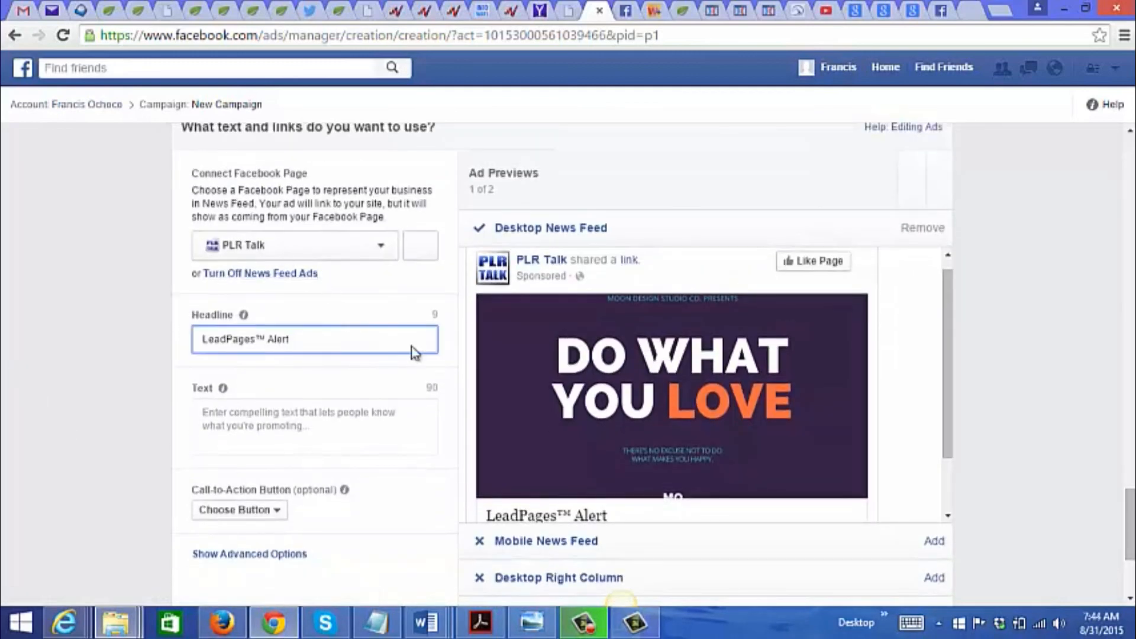
pyautogui.moveTo(363, 340); pyautogui.dragTo(86, 322)
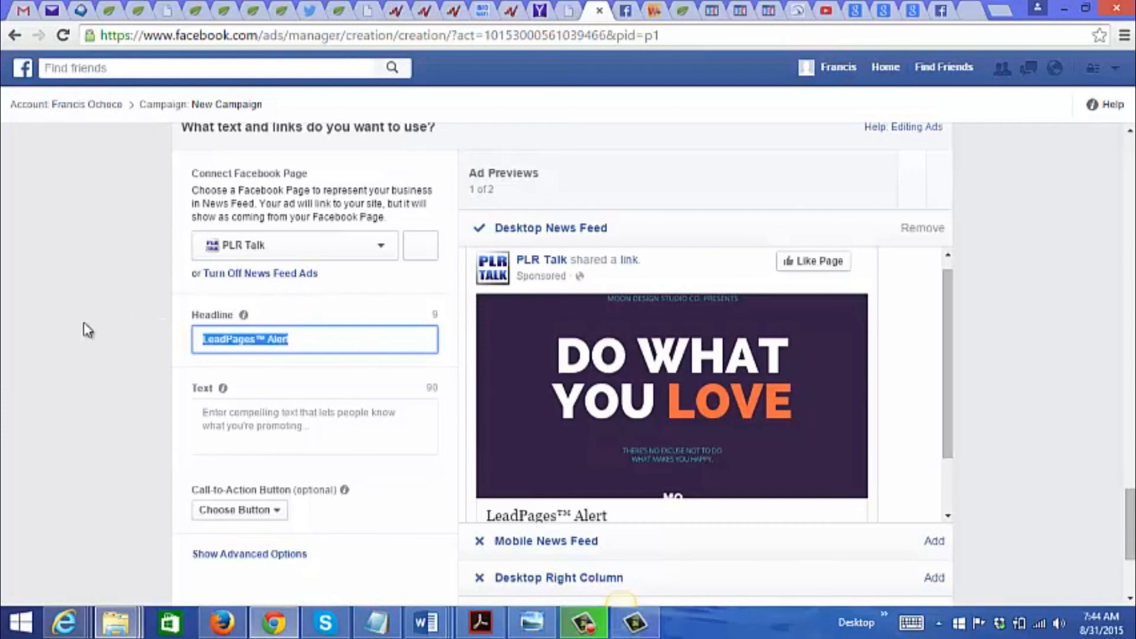
pyautogui.write('Start a business')
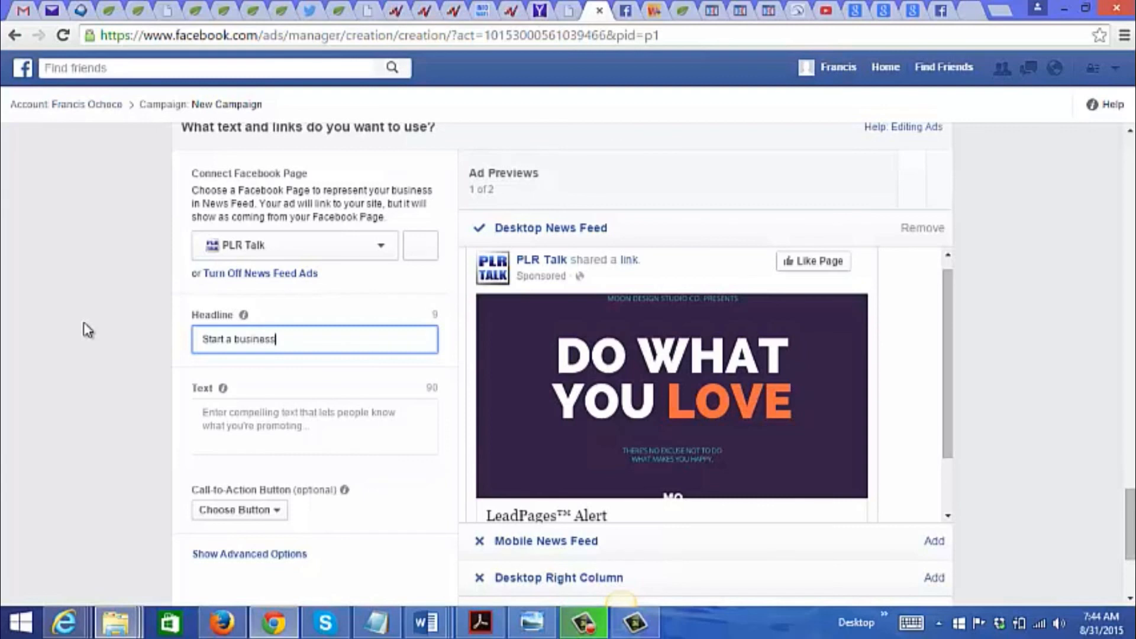
pyautogui.click(281, 512)
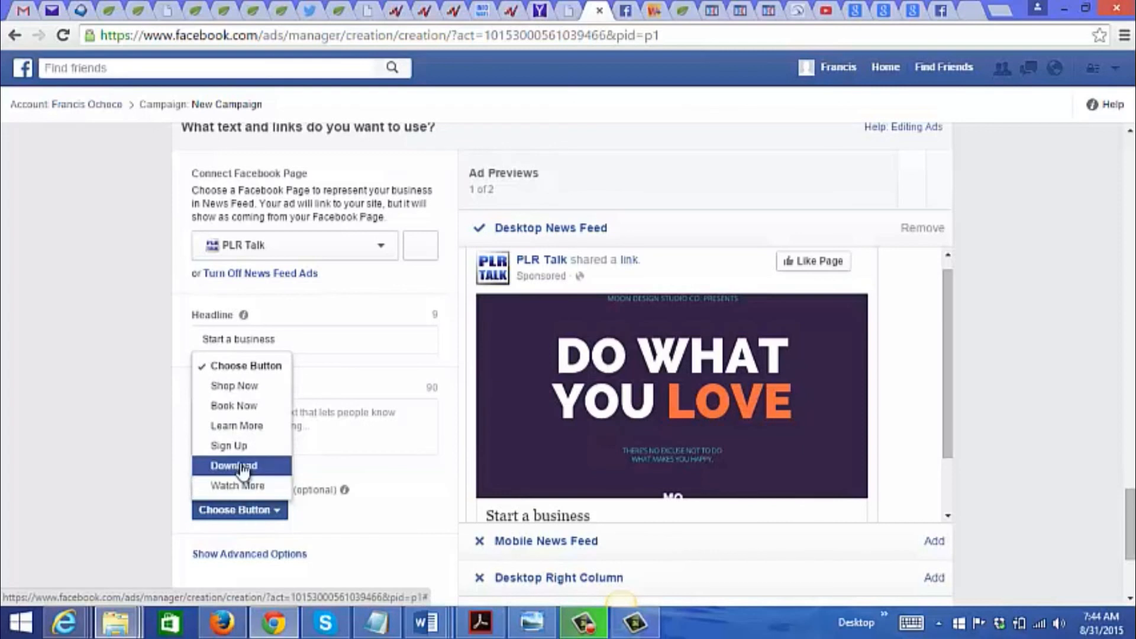
pyautogui.click(242, 468)
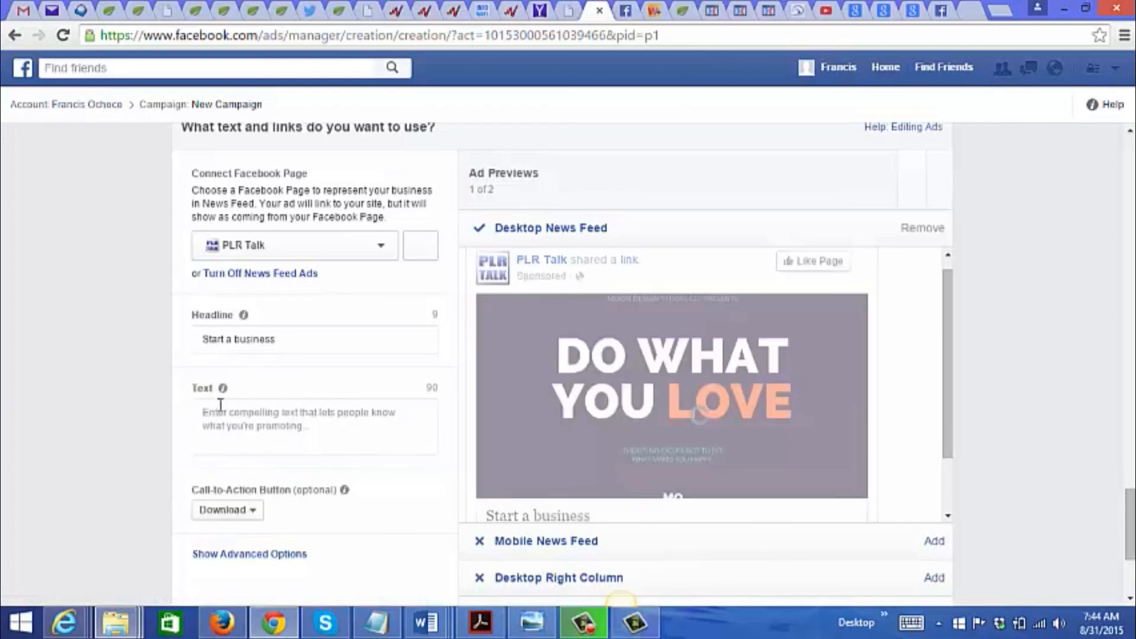
# Enter the ad text "Read this report on how to start your internet business the right way..." and check the Desktop News Feed preview
pyautogui.click(234, 424)
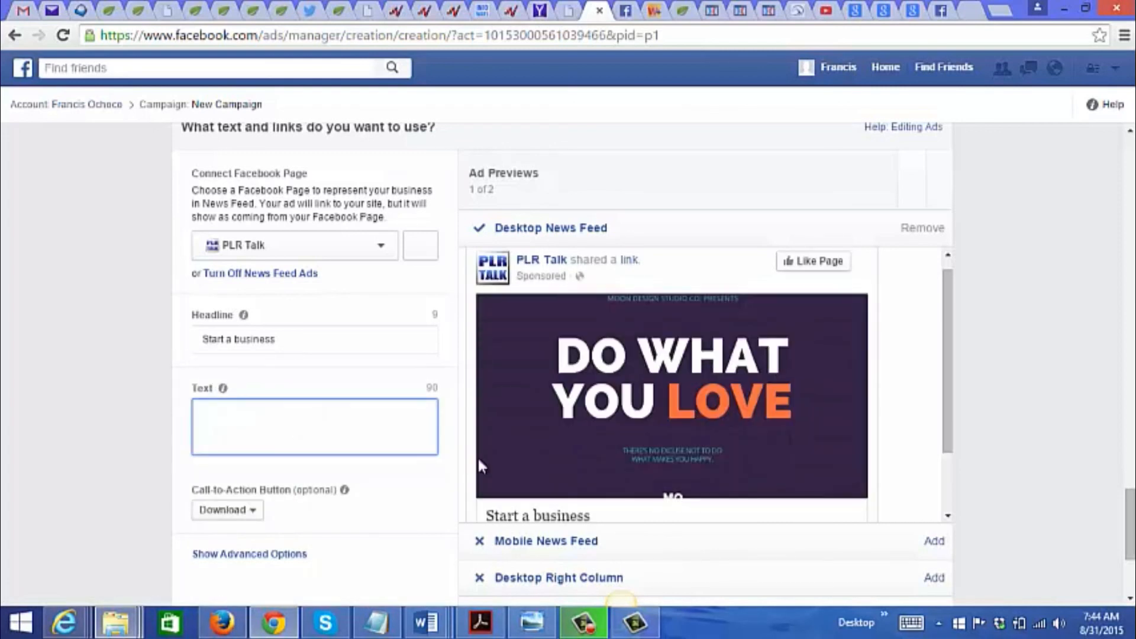
pyautogui.write('Rea')
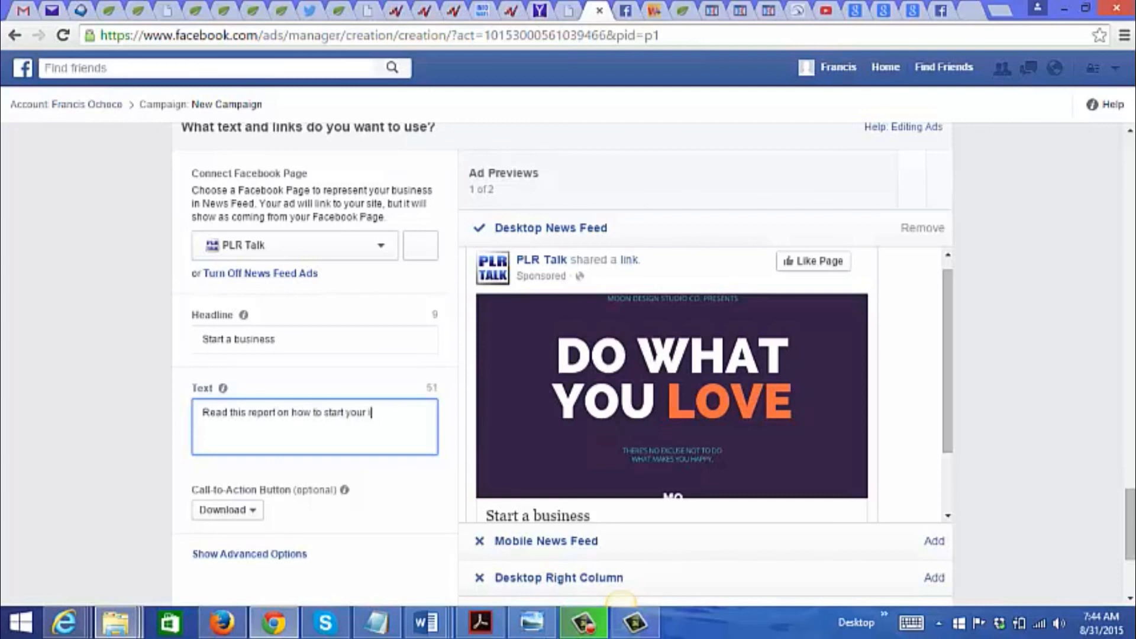
pyautogui.write('usiness the right way...')
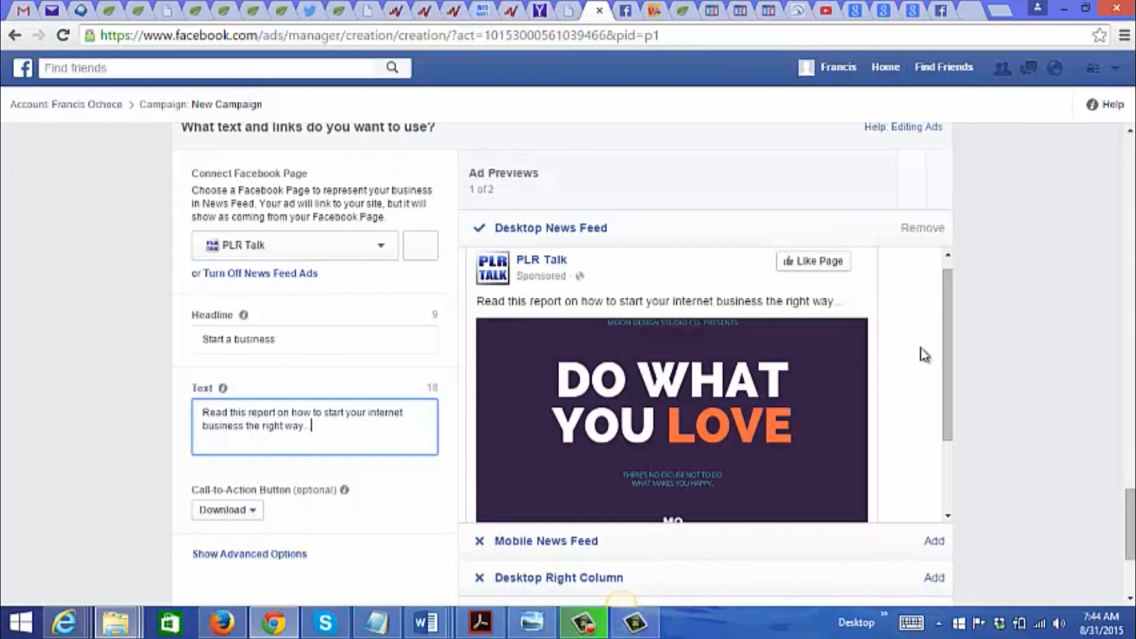
pyautogui.moveTo(946, 350); pyautogui.dragTo(943, 402)
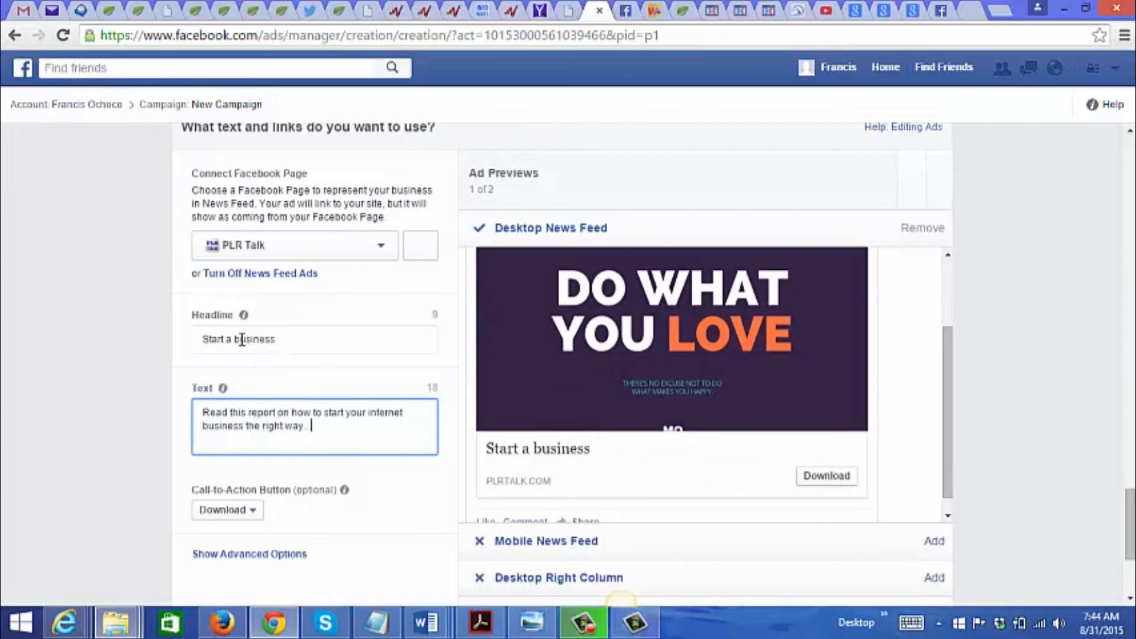
pyautogui.moveTo(953, 393); pyautogui.dragTo(950, 406)
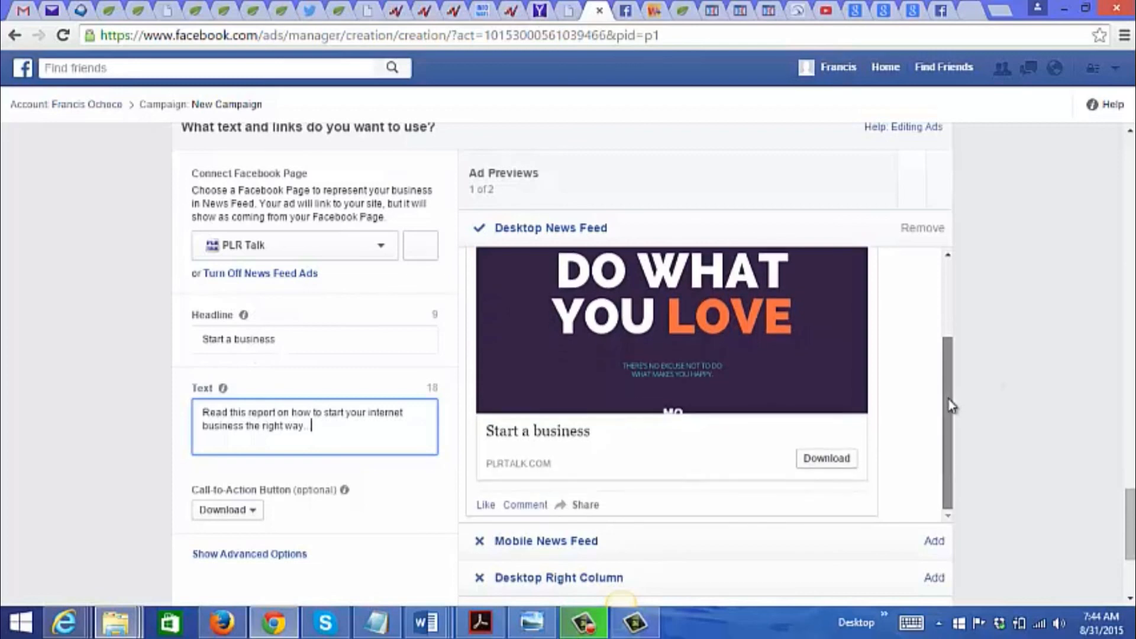
pyautogui.moveTo(1132, 526)
pyautogui.mouseDown()
pyautogui.moveTo(1134, 558)
pyautogui.moveTo(1131, 544)
pyautogui.mouseUp()
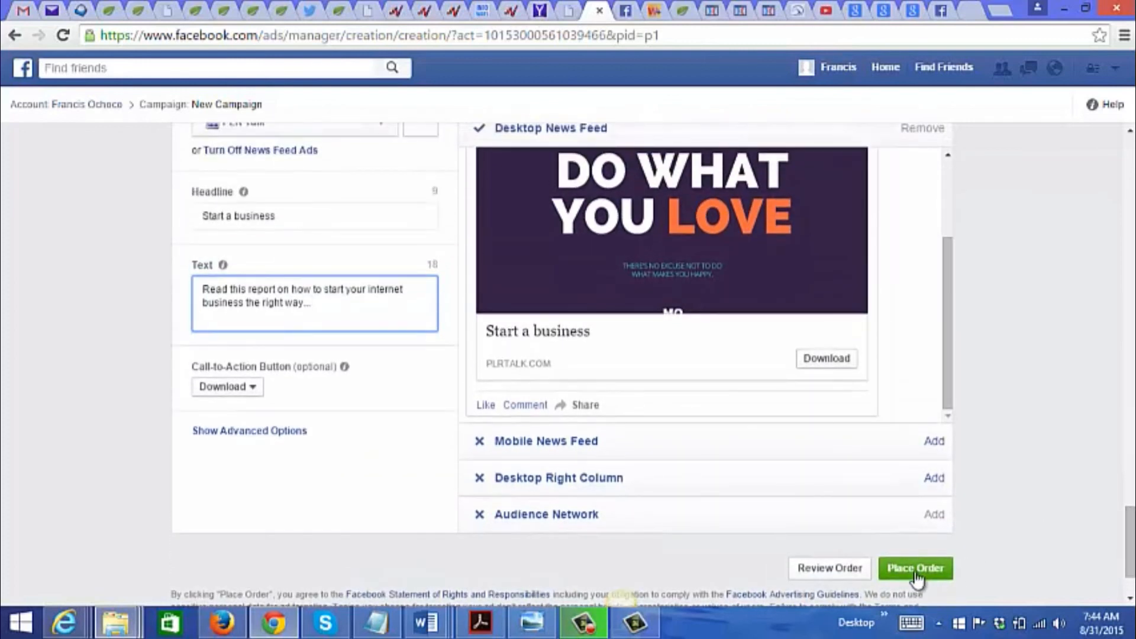